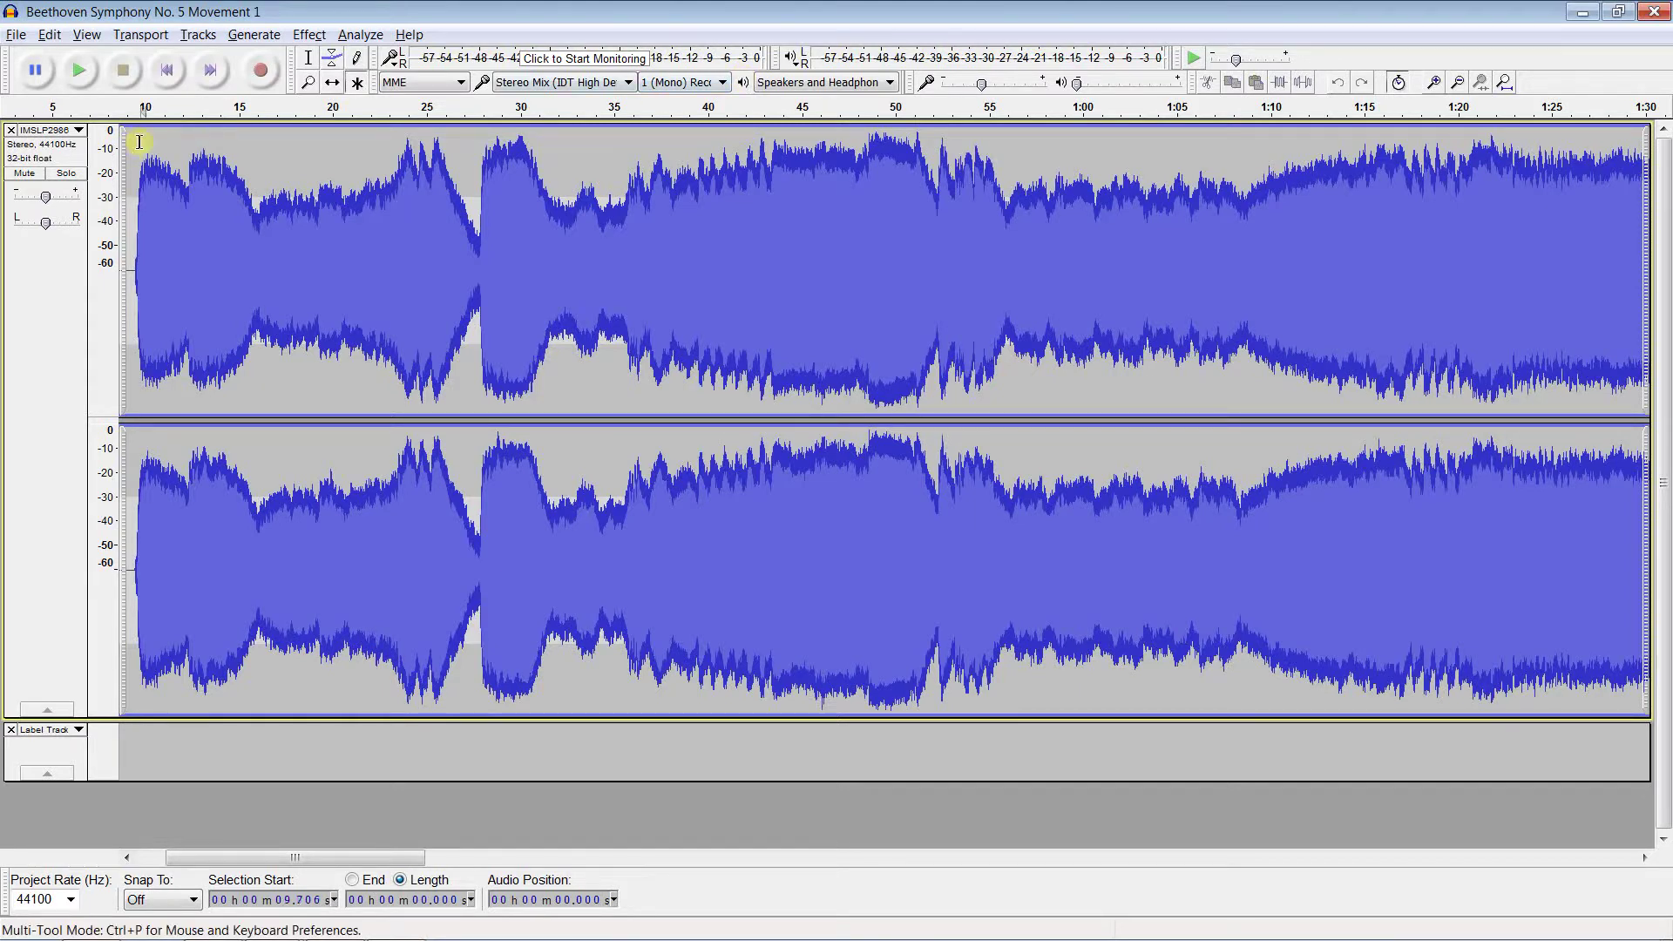
Select about three seconds of audio from 9.7 s and play it
drag(139, 142, 193, 186)
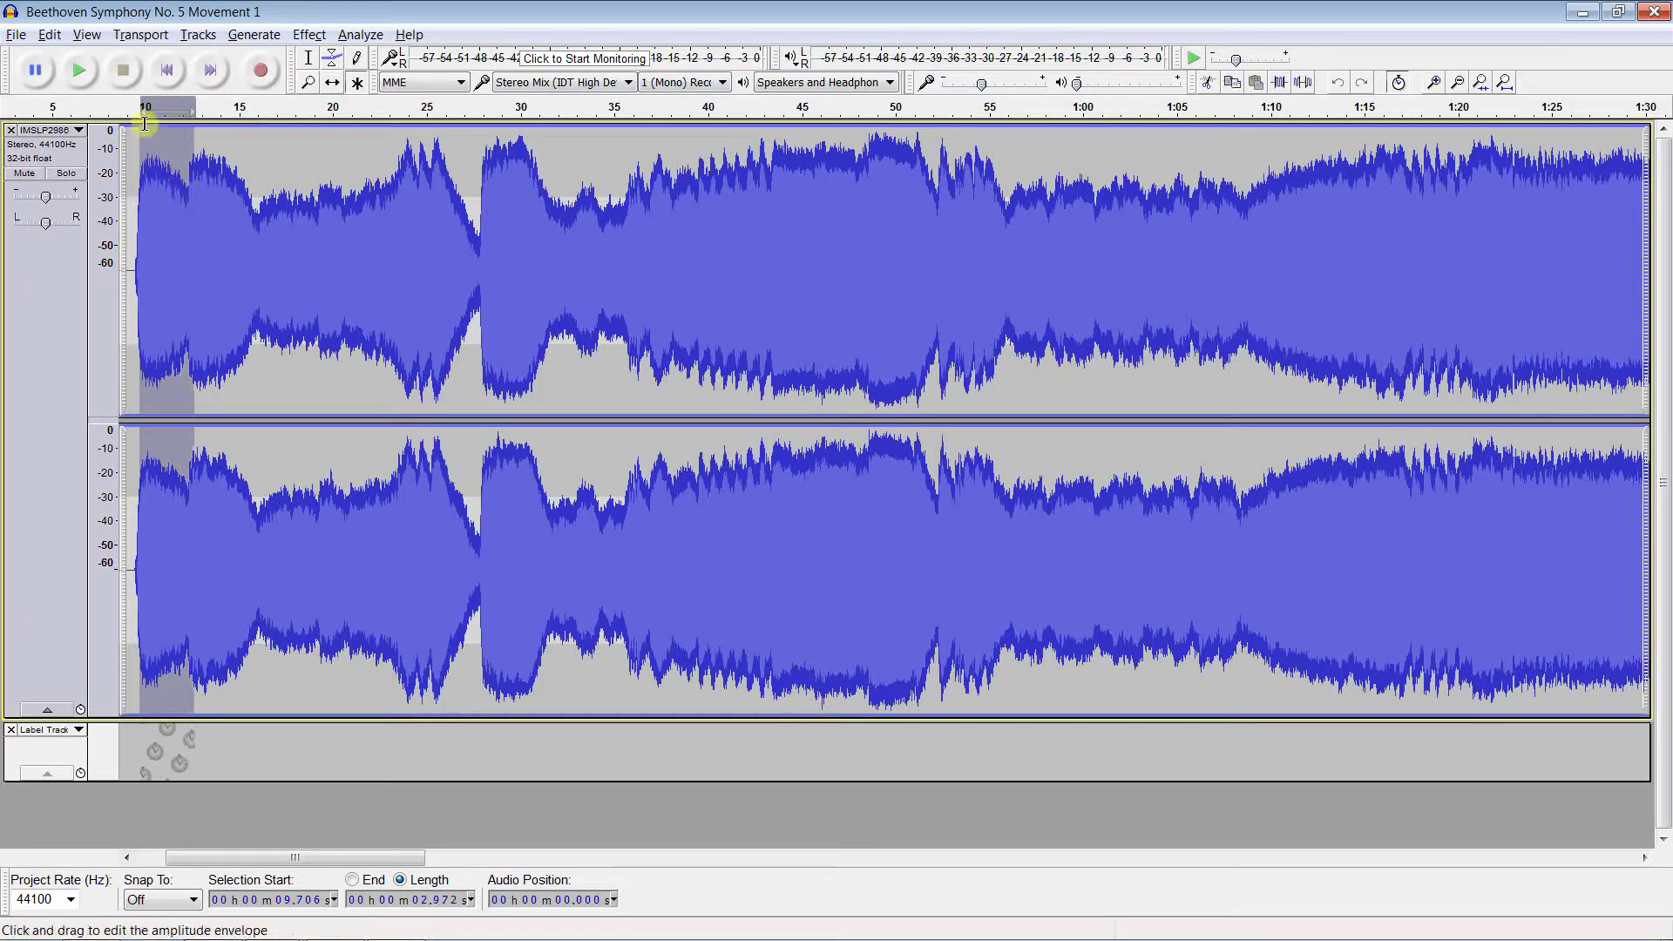
click(78, 71)
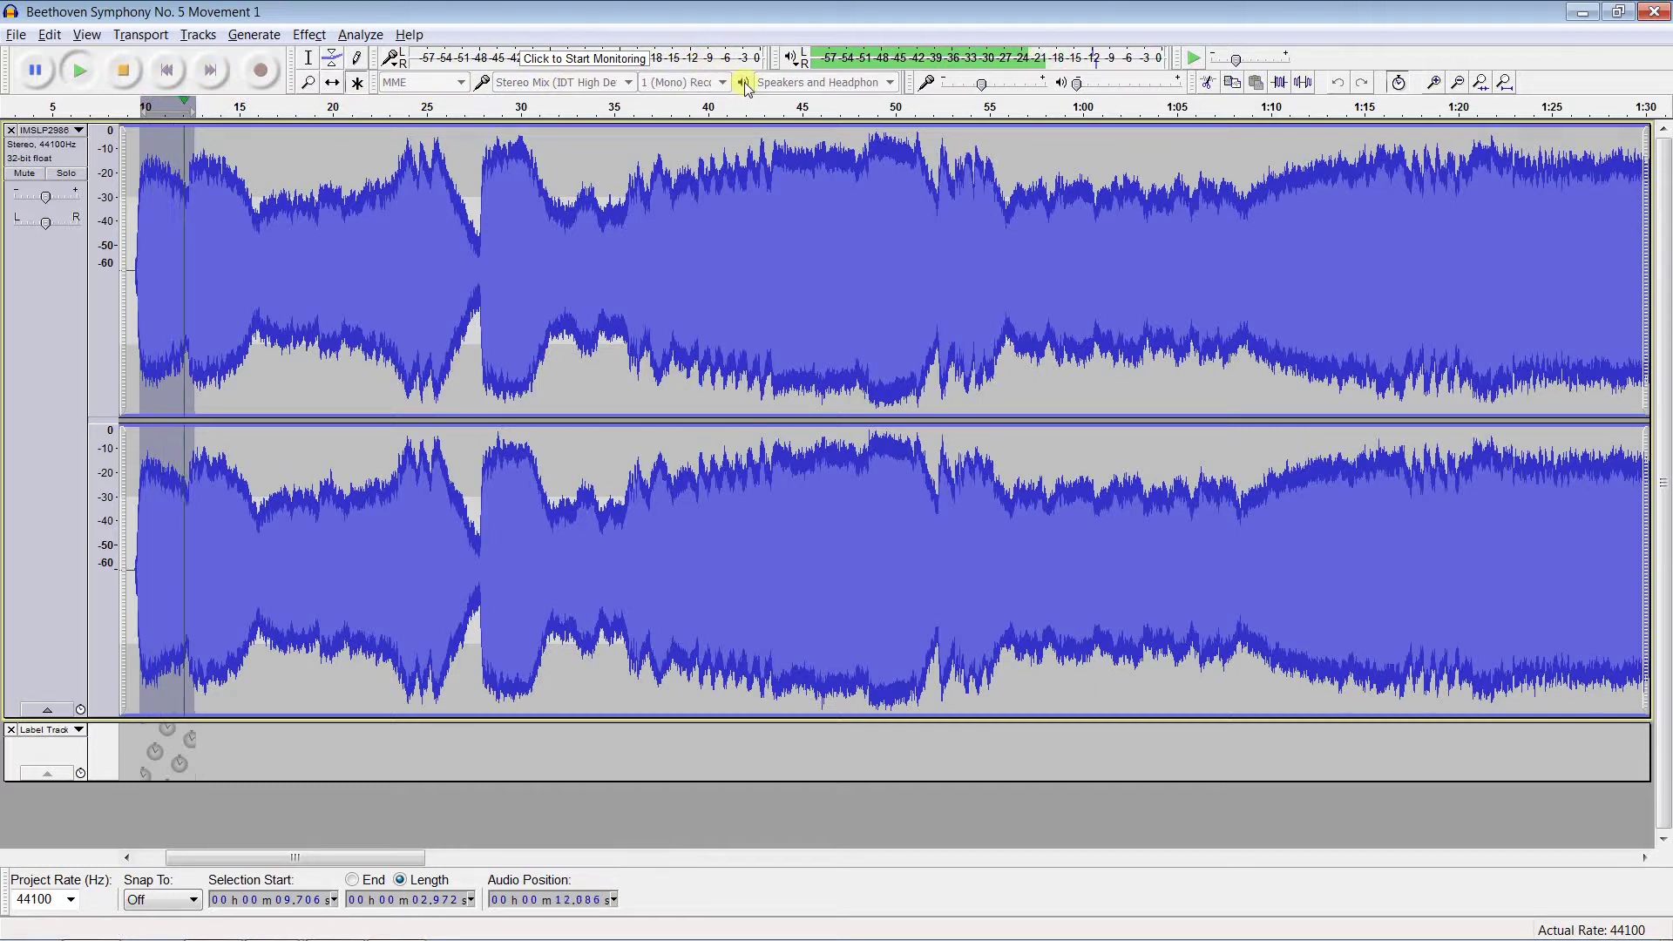
Stop playback, select 12.2–15.9 s, and play it with Play-at-Speed
key(x)
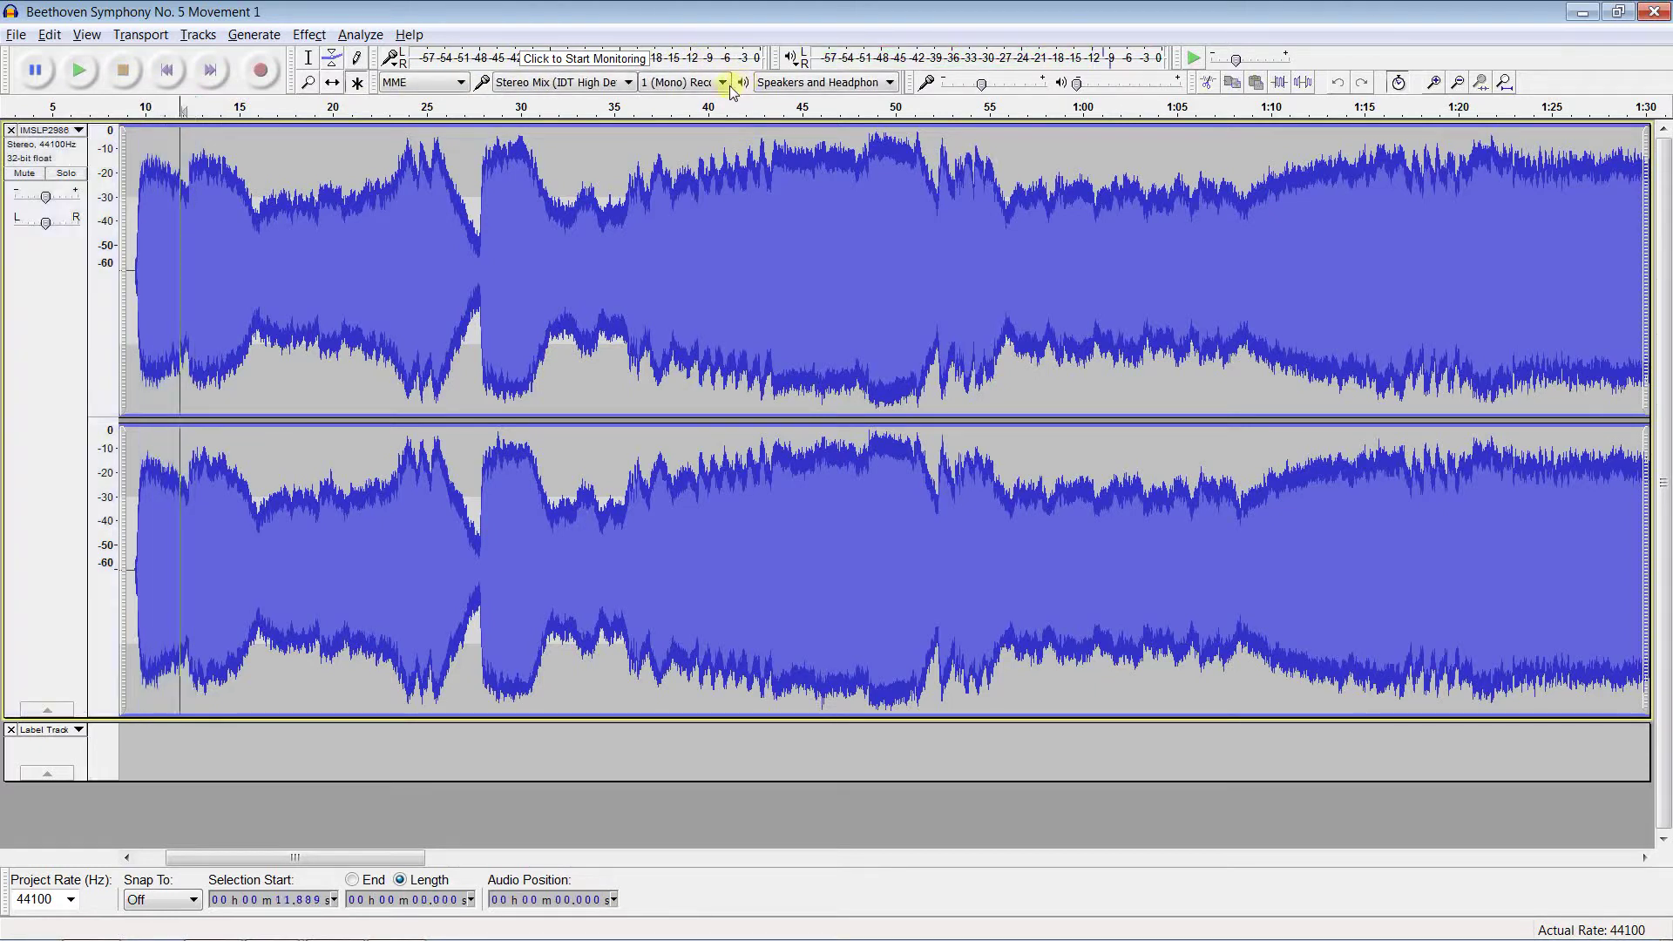
drag(186, 153, 255, 221)
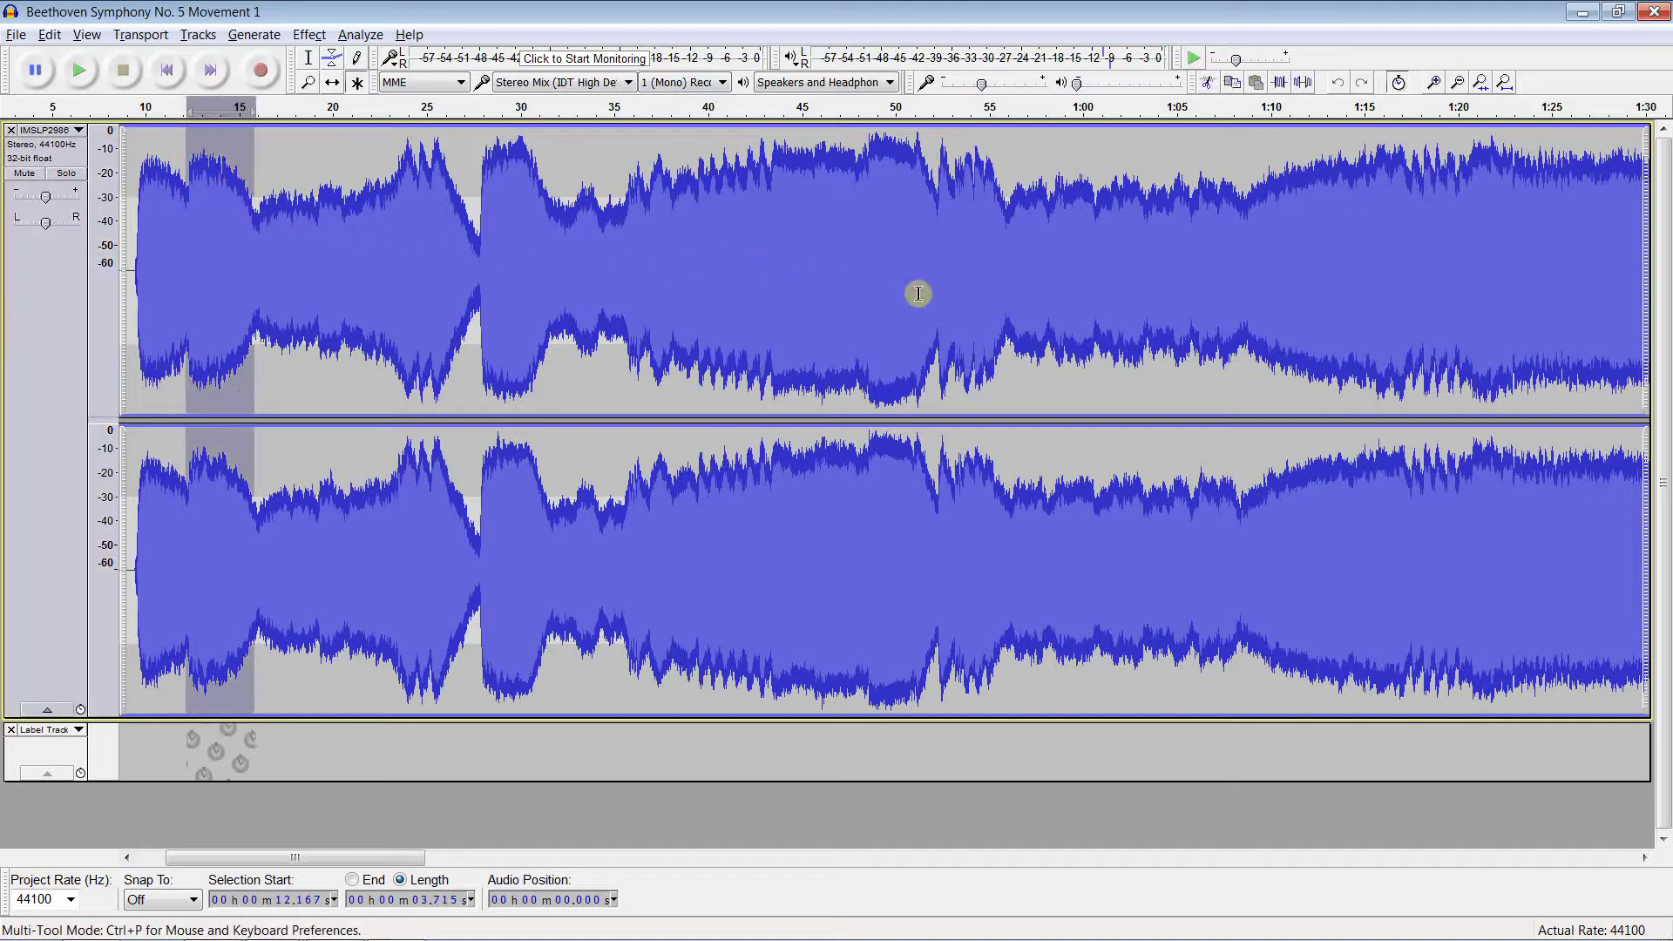
click(1192, 57)
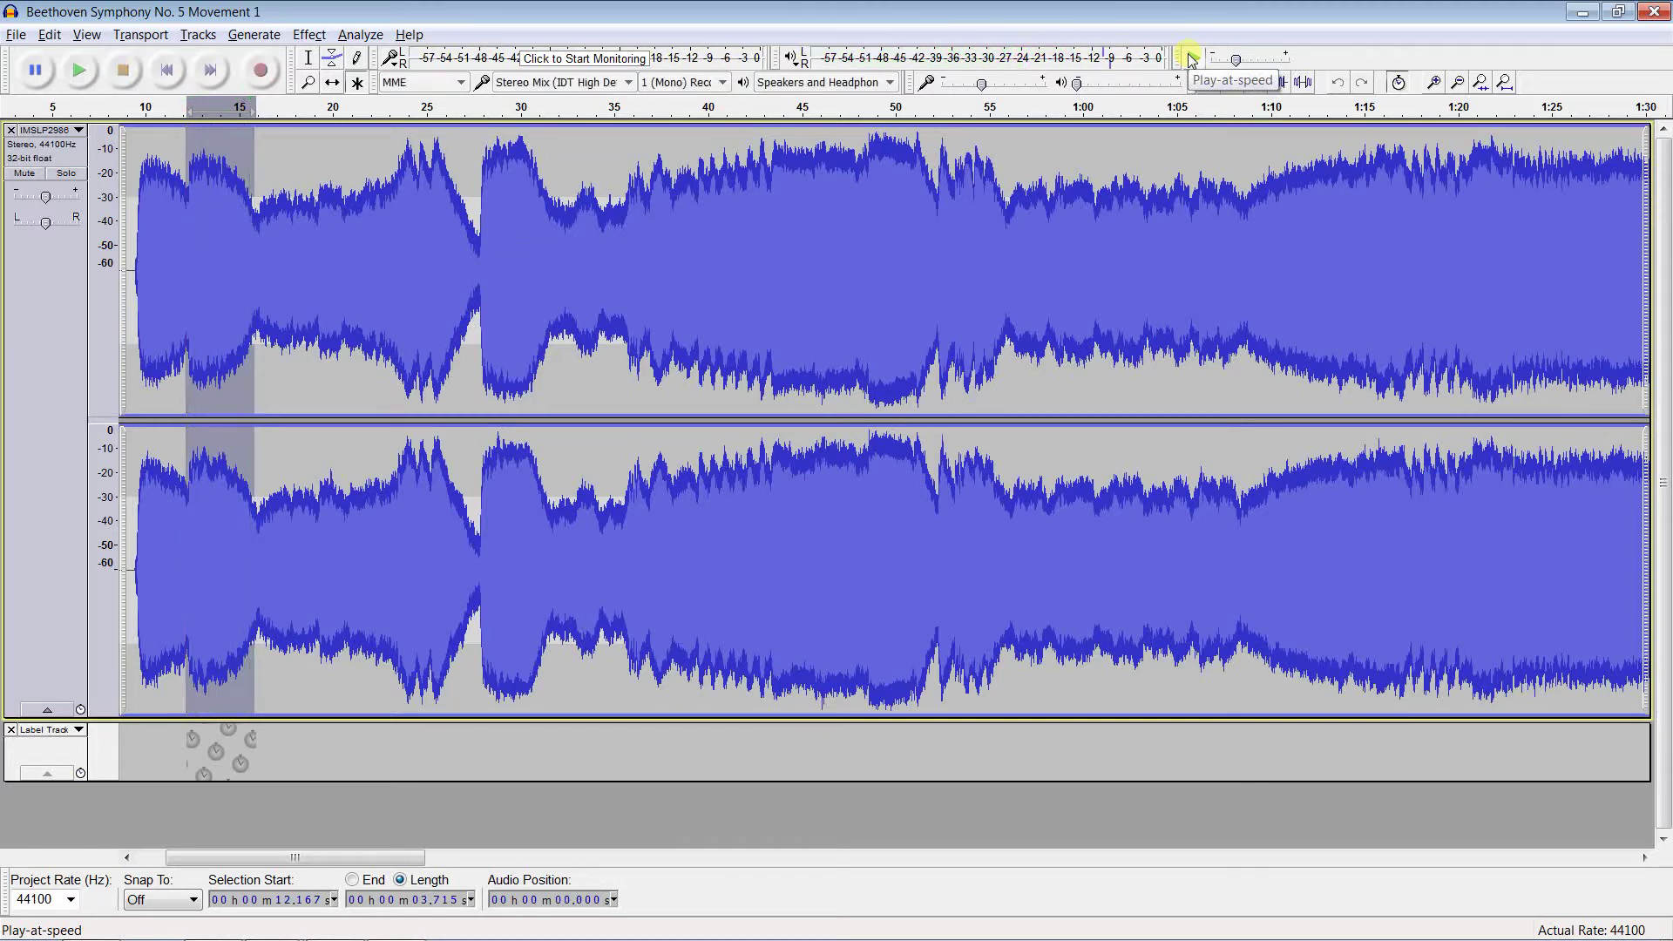
Set the playback speed to 2, replay the selection at that speed, then readjust the speed
double_click(1235, 59)
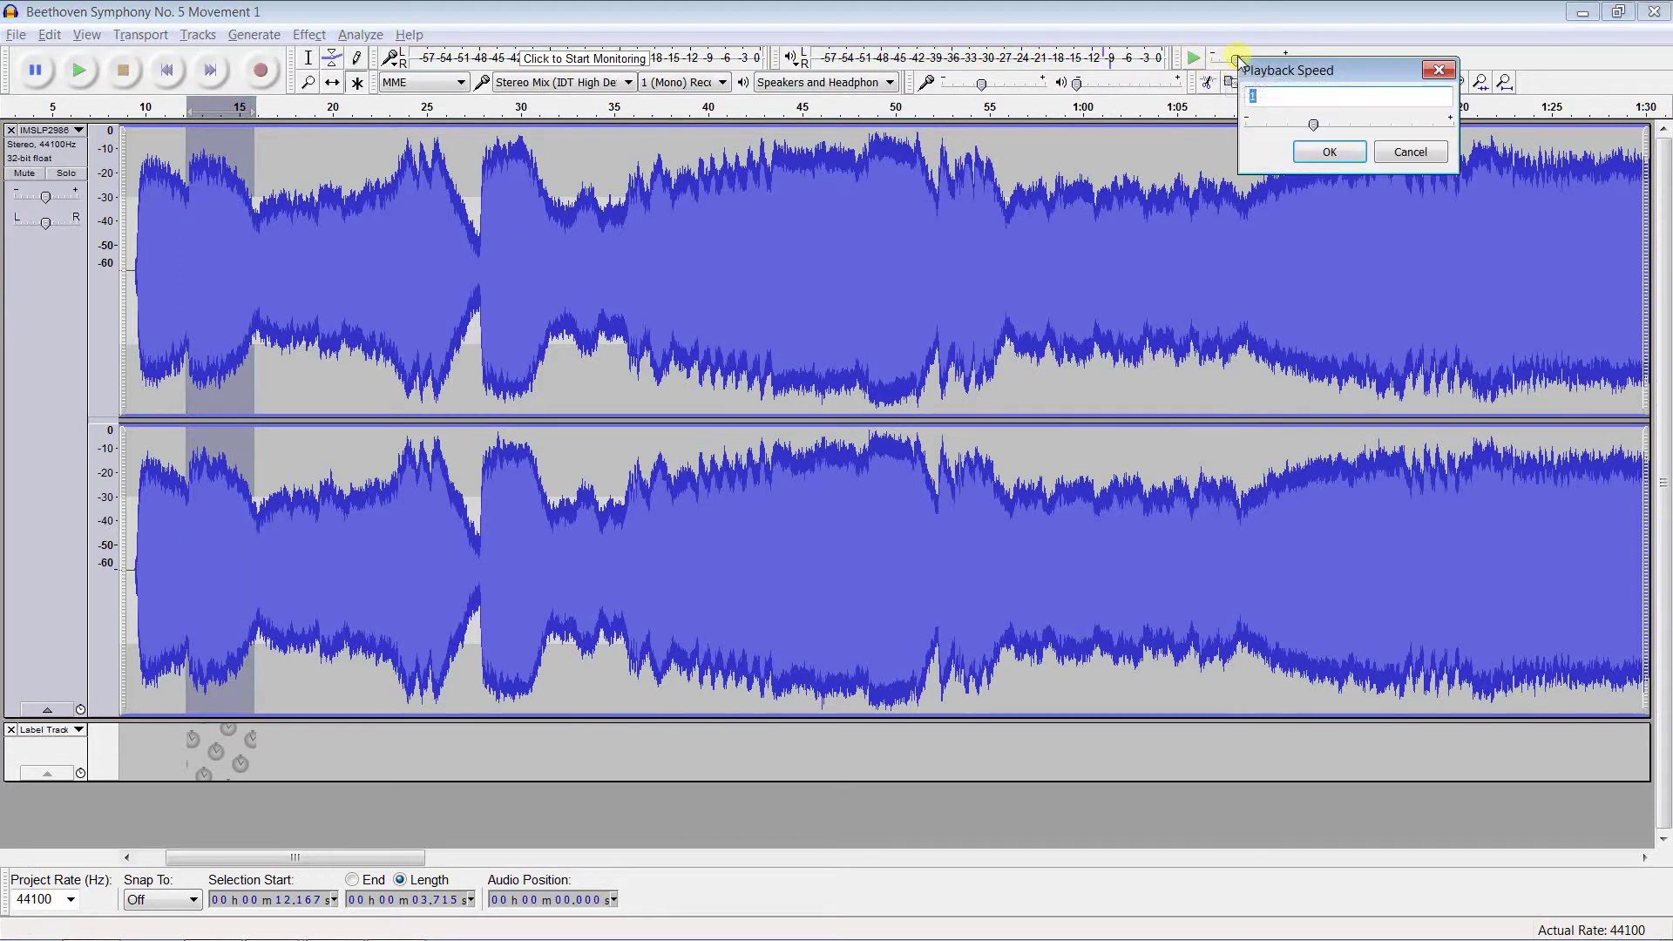
click(1322, 155)
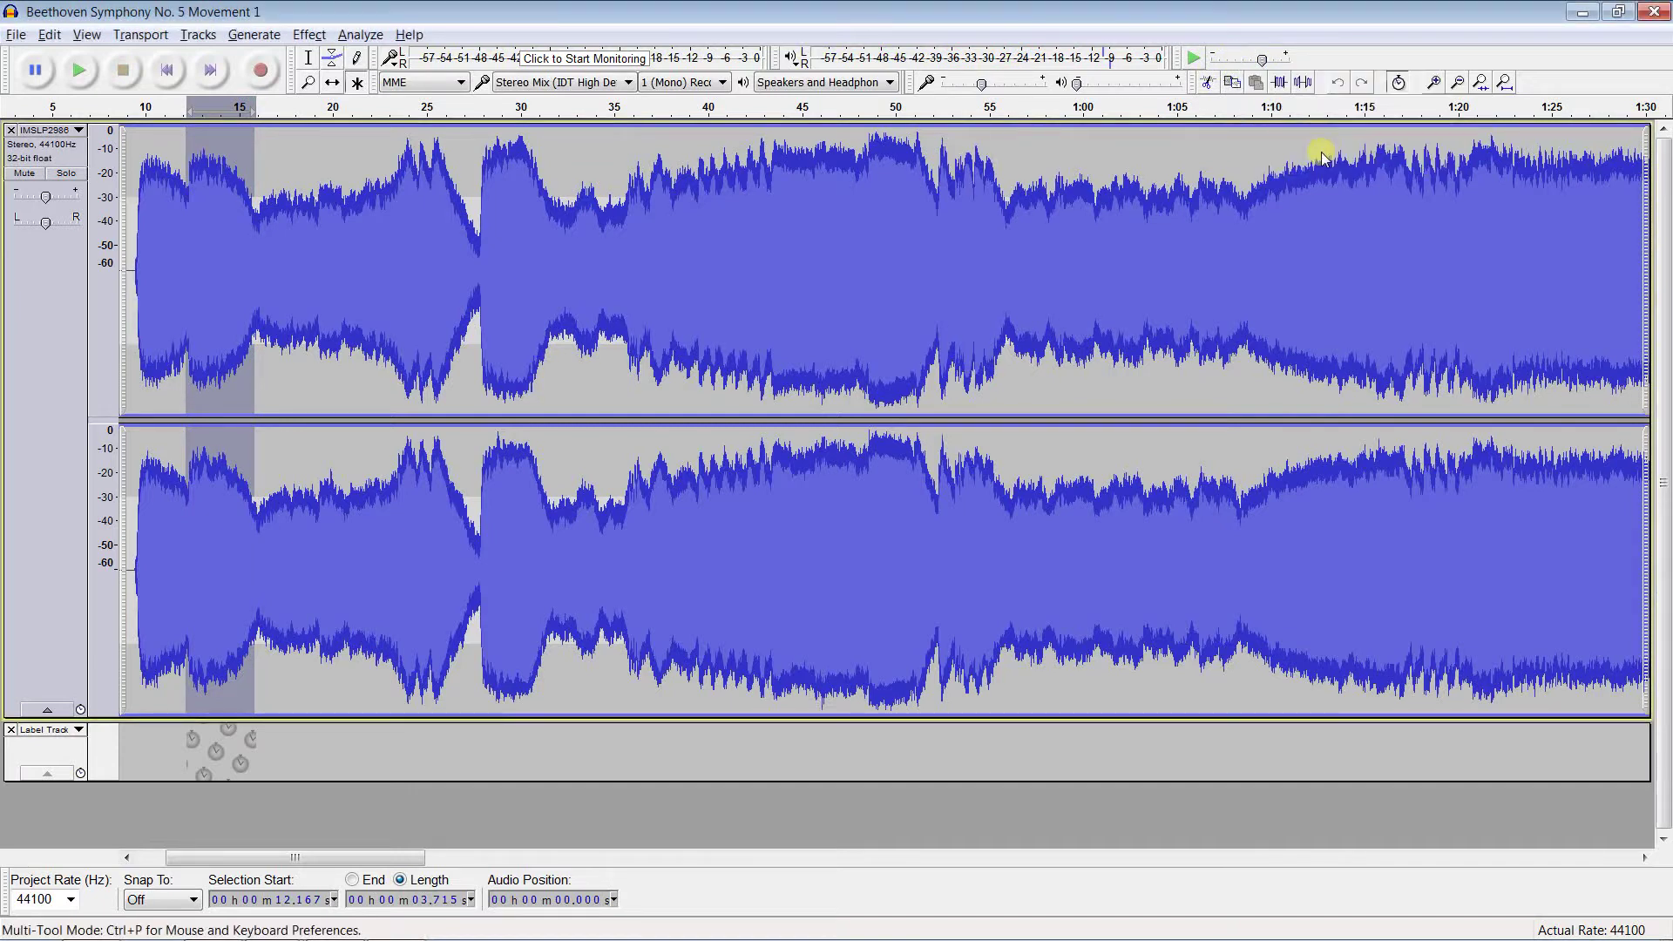
click(1193, 59)
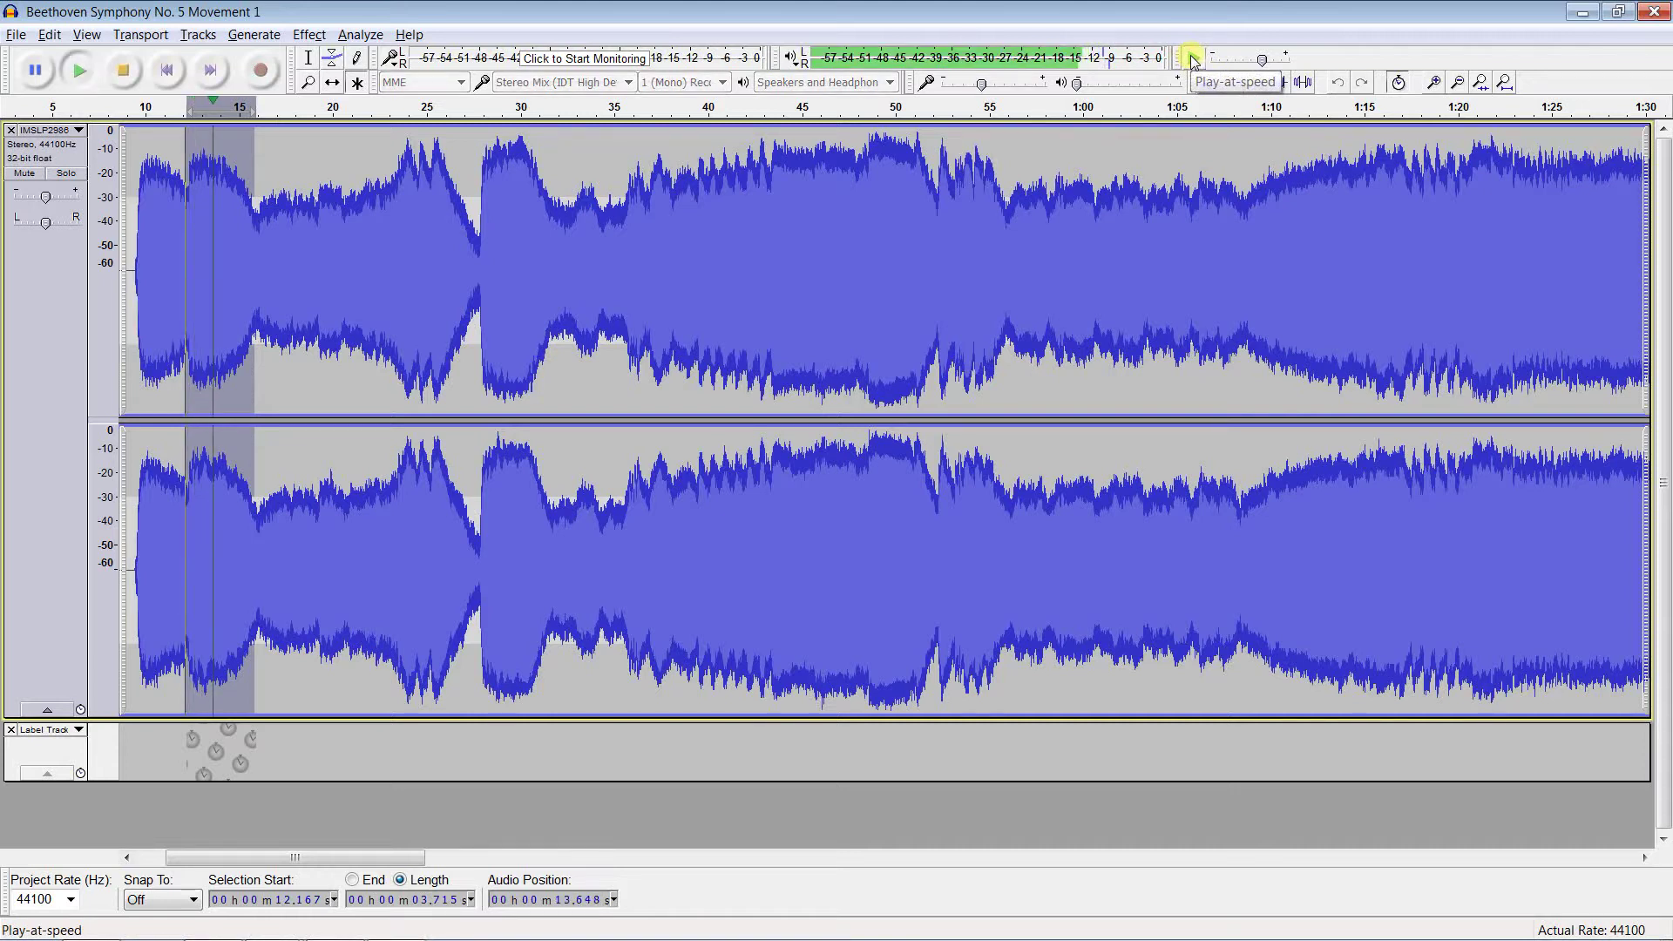
double_click(1264, 60)
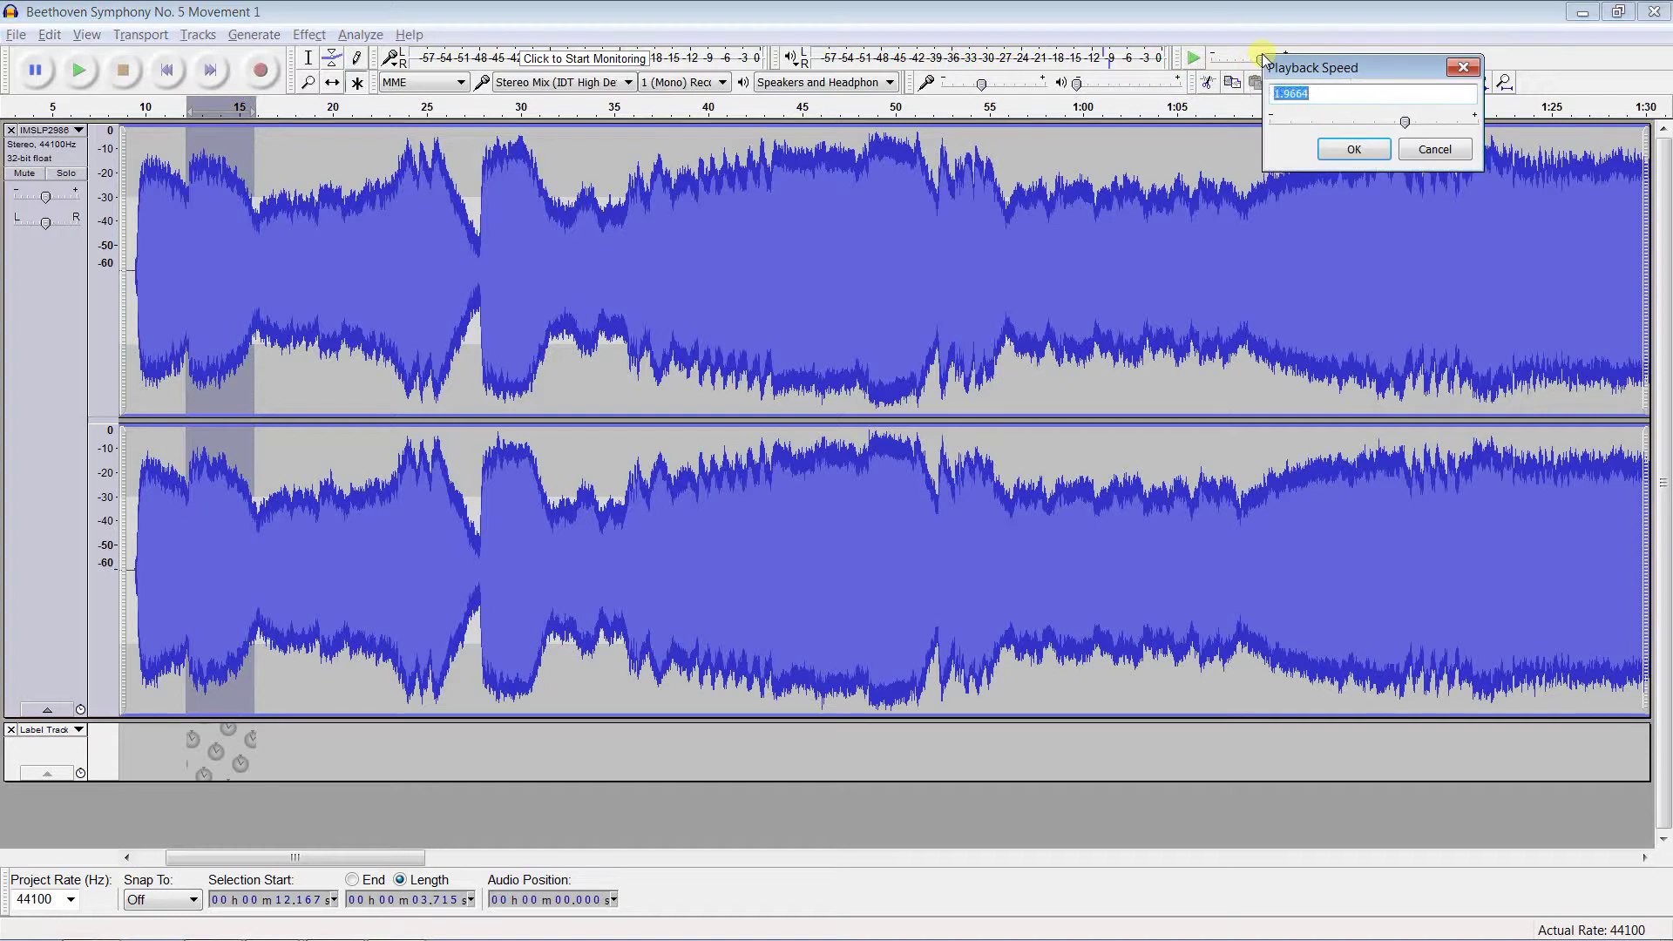
click(1343, 150)
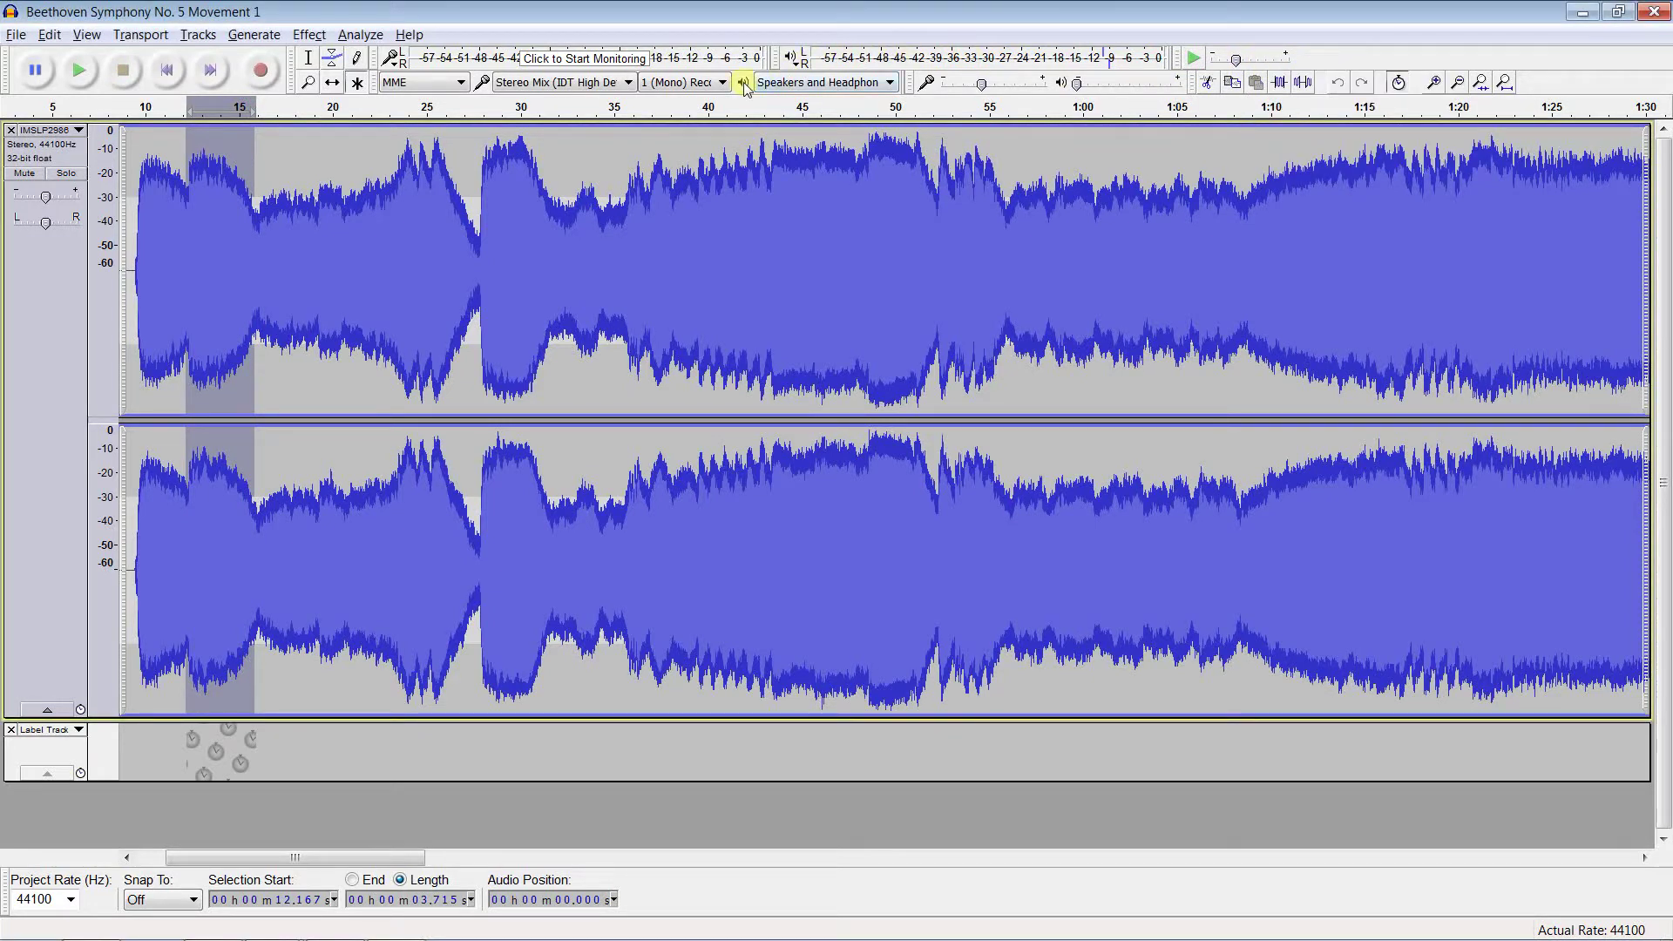
Collapse the selection and quick-play 15 to about 20 s from the Timeline ruler
key(Left)
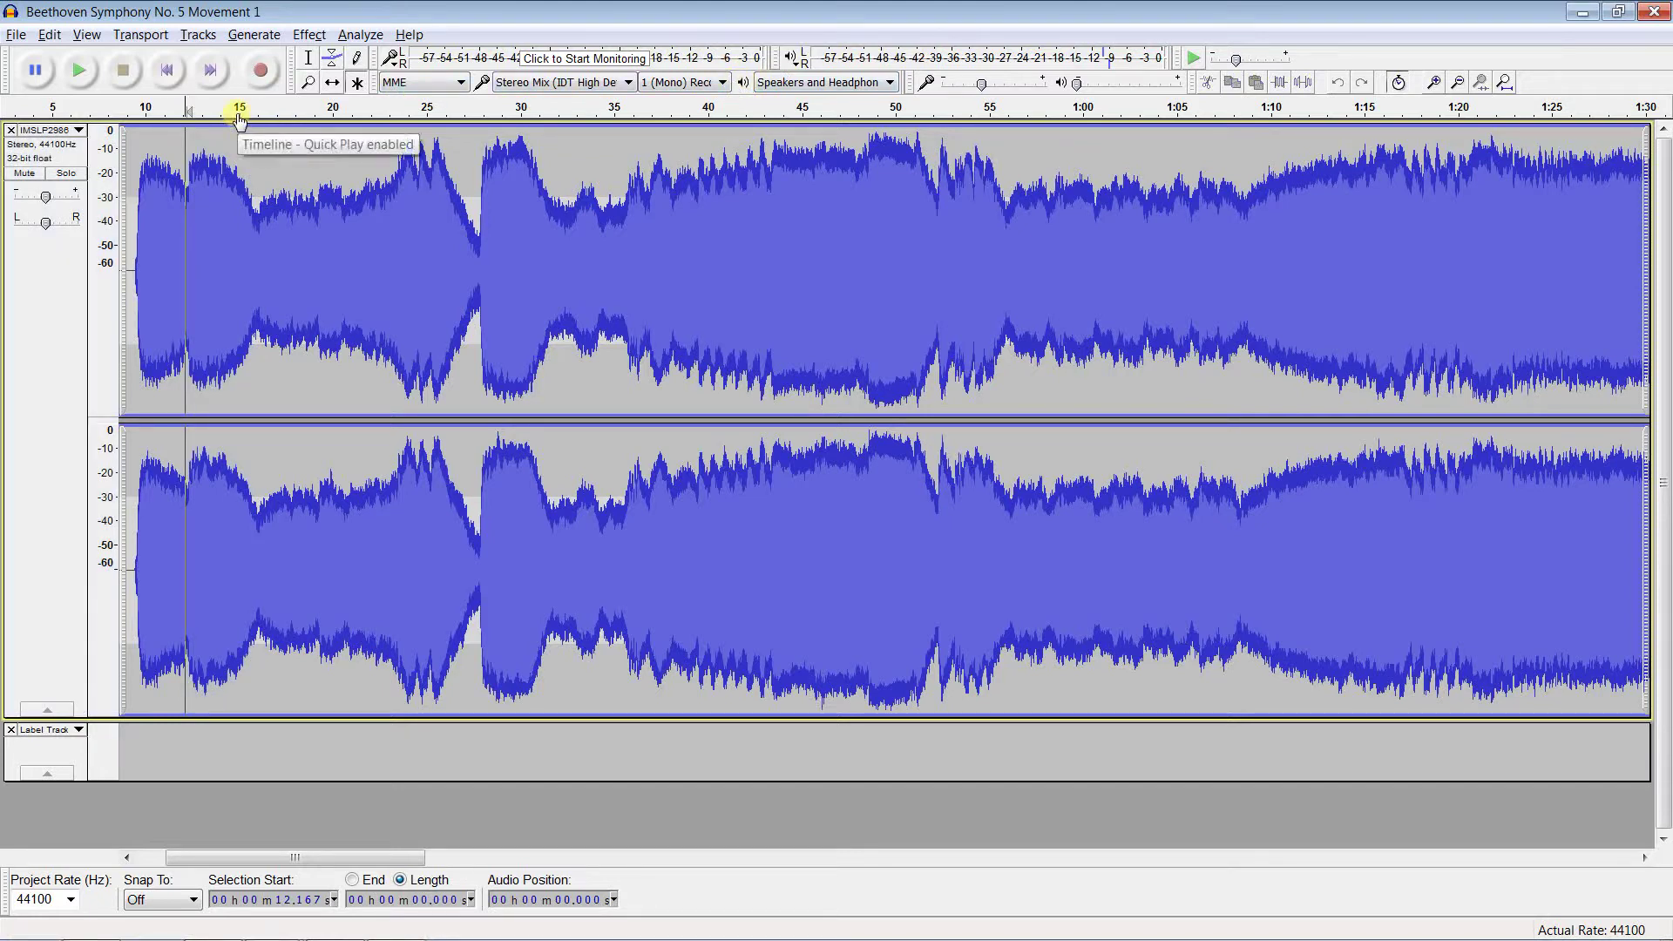
drag(239, 119, 352, 103)
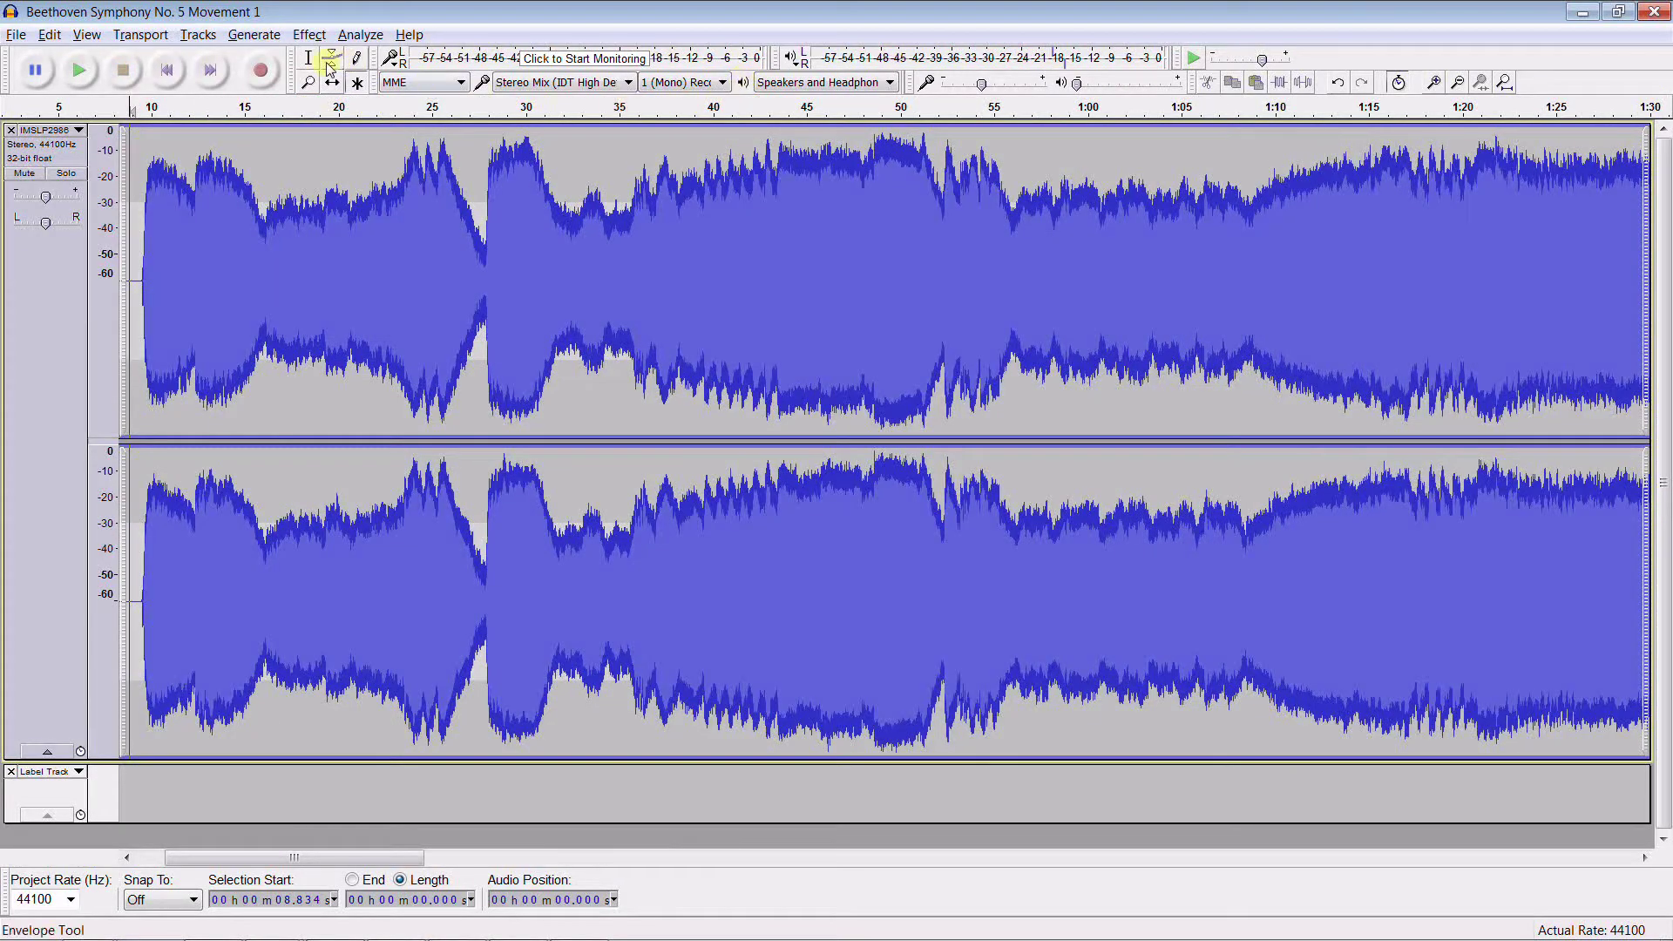
Switch to the Selection Tool and briefly play and stop the audio
click(305, 58)
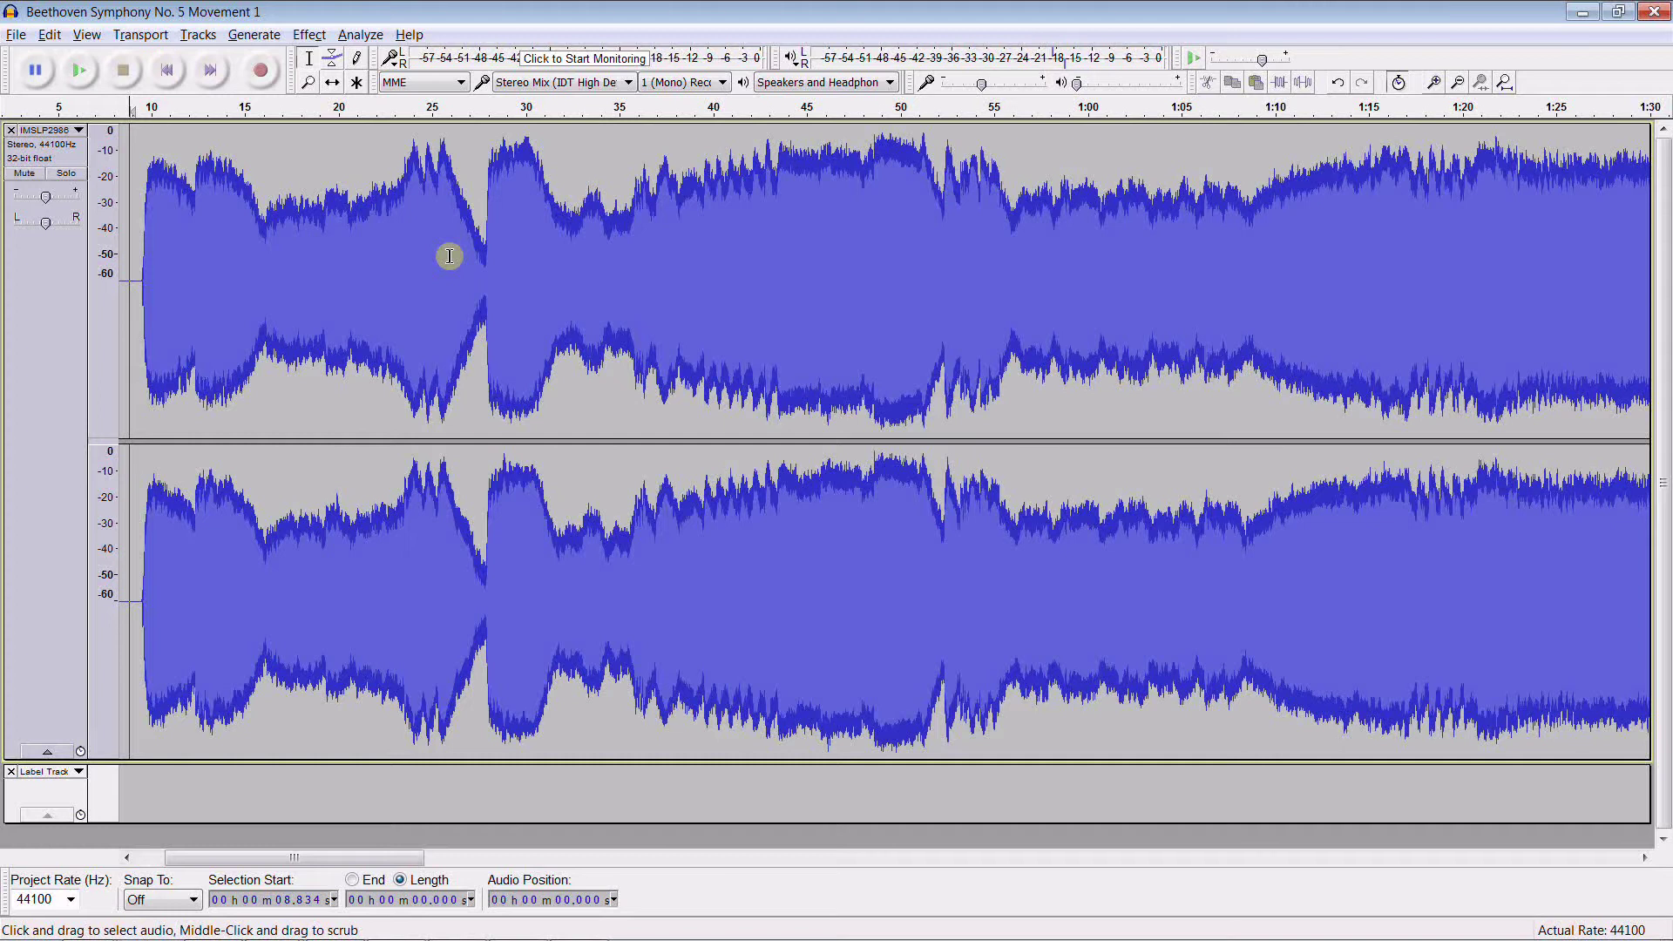
key(space)
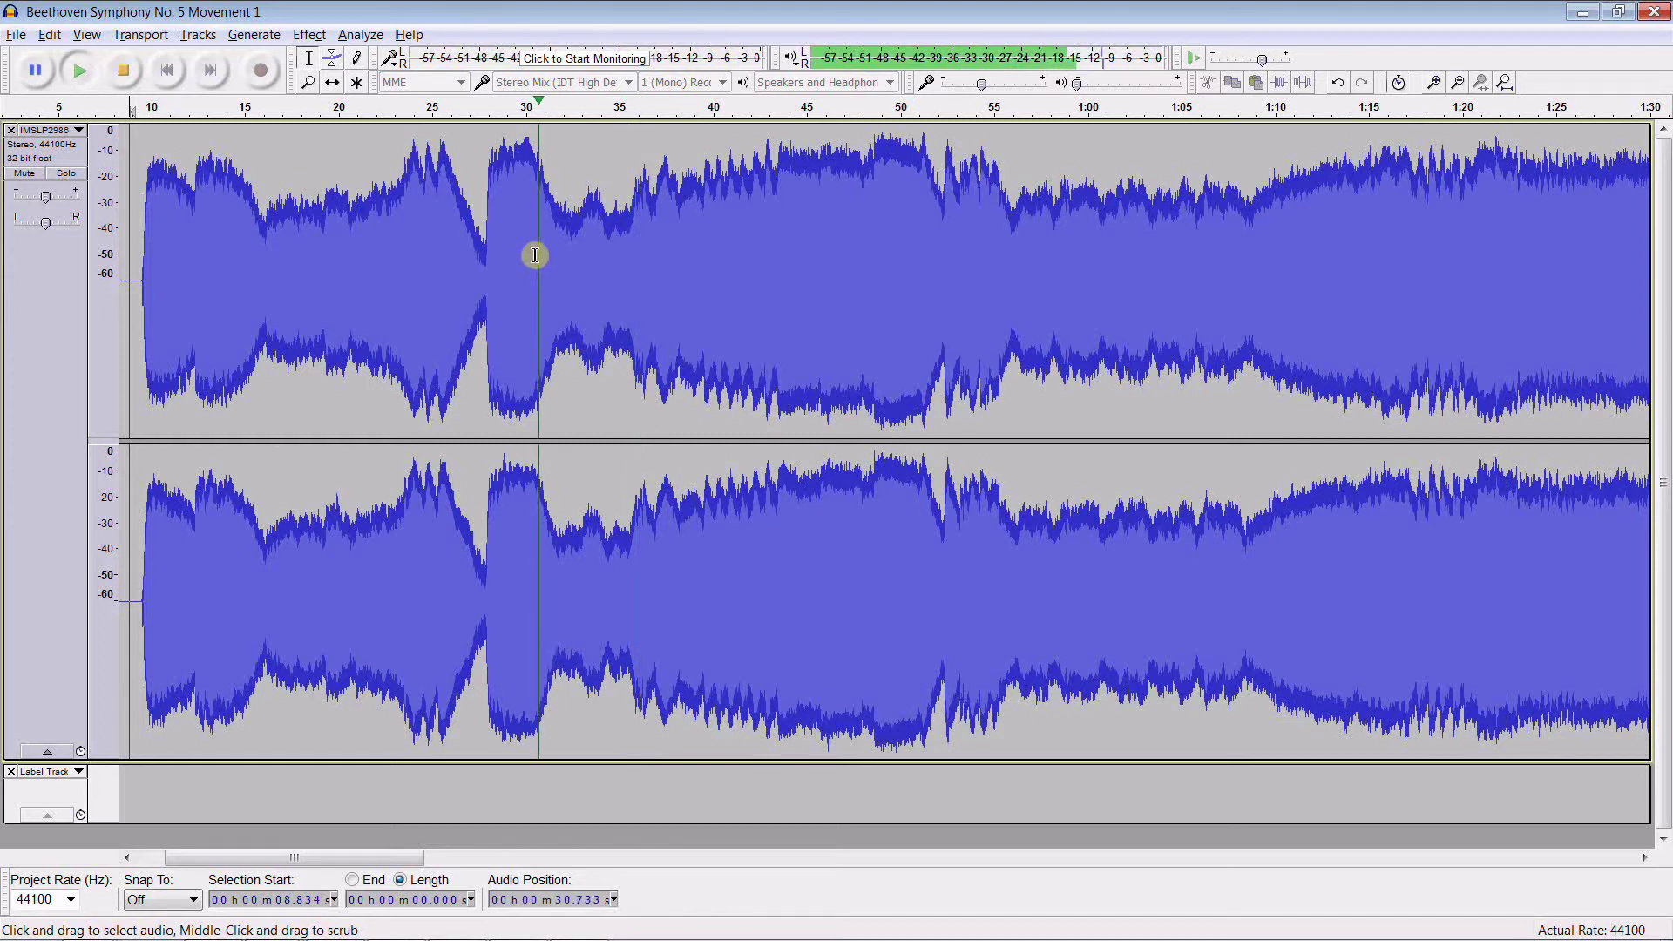
key(space)
Scrub-play from about 28 s, stop, return to Multi-Tool, and place the cursor near 12.17 s
middle_click(502, 245)
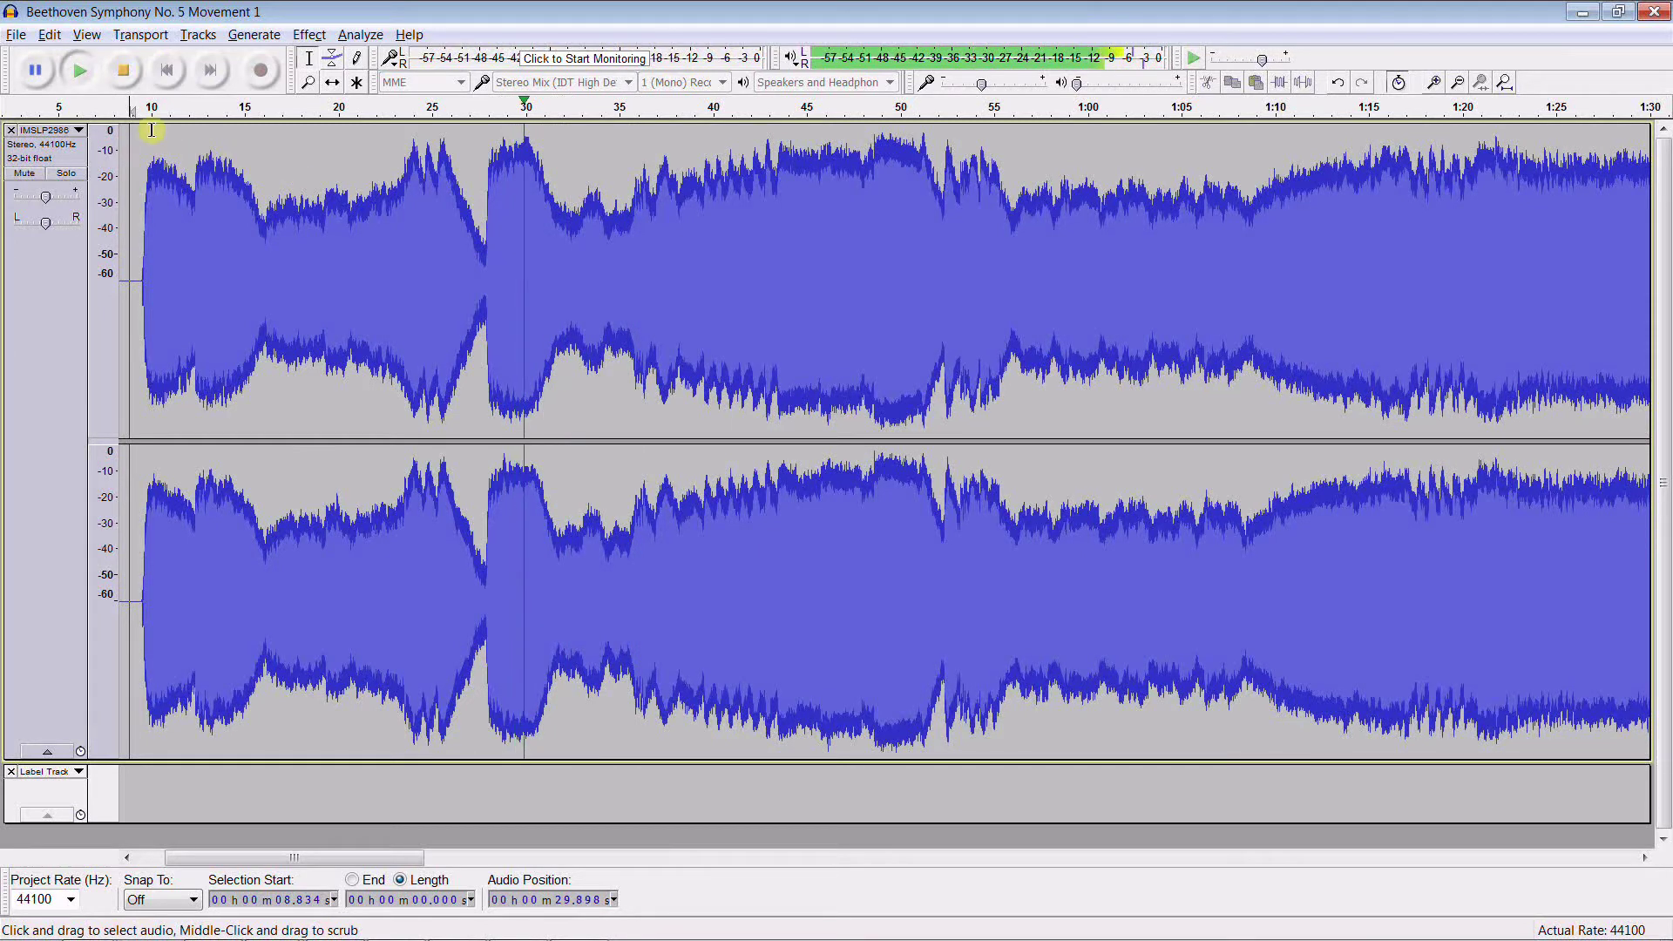
click(121, 73)
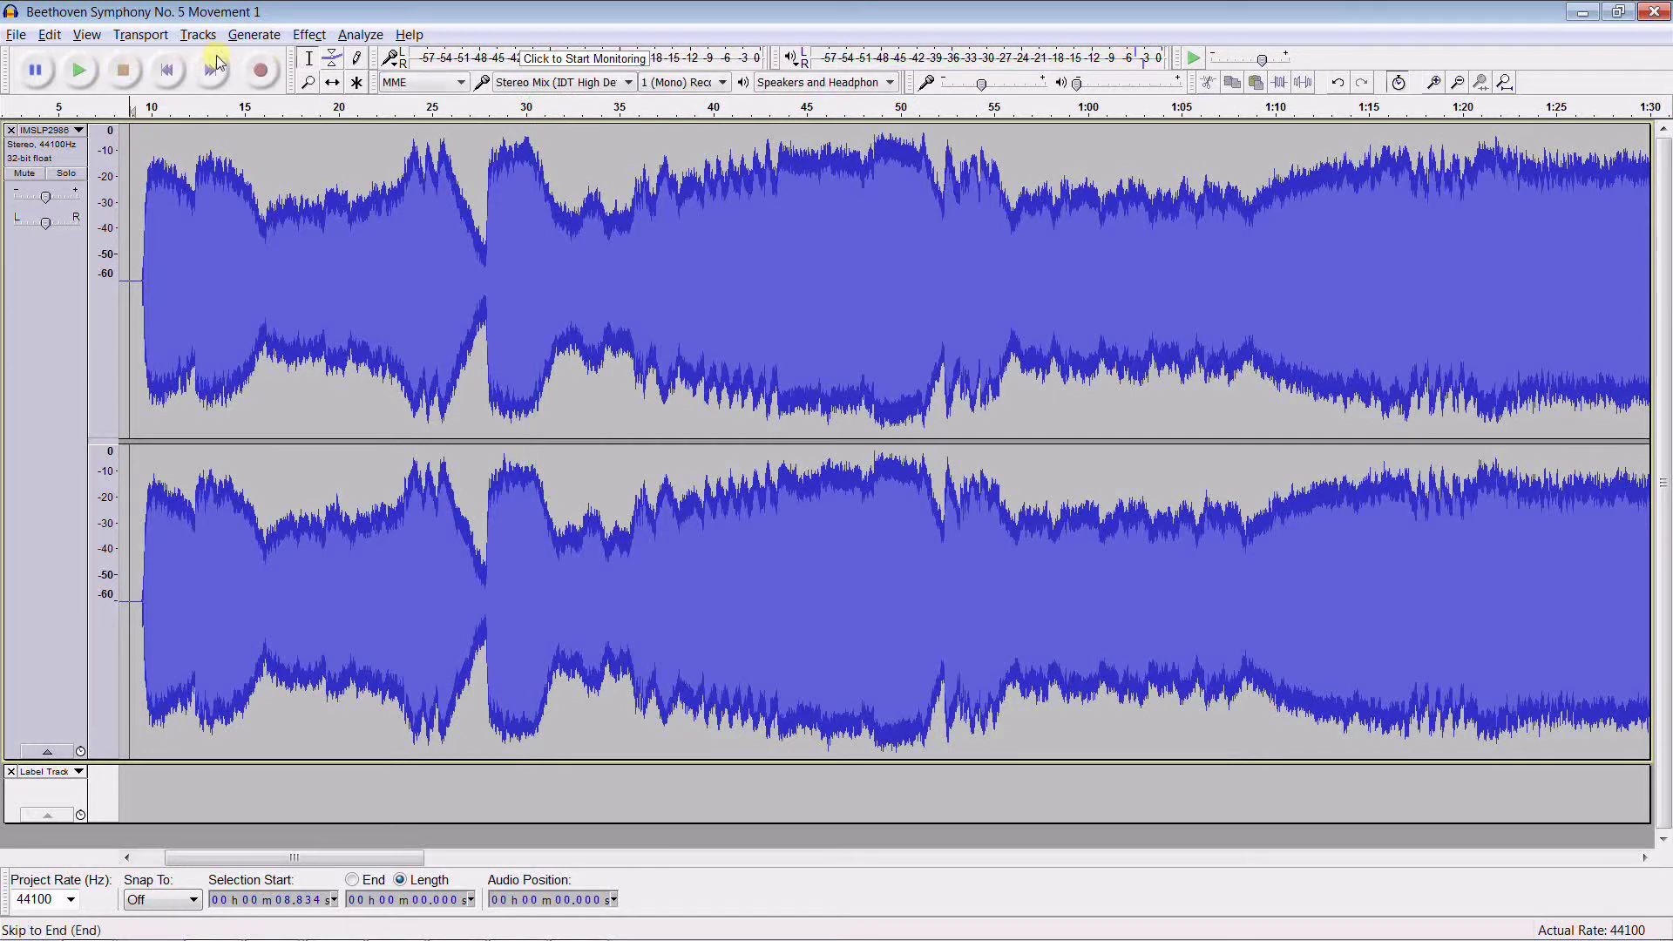
click(360, 82)
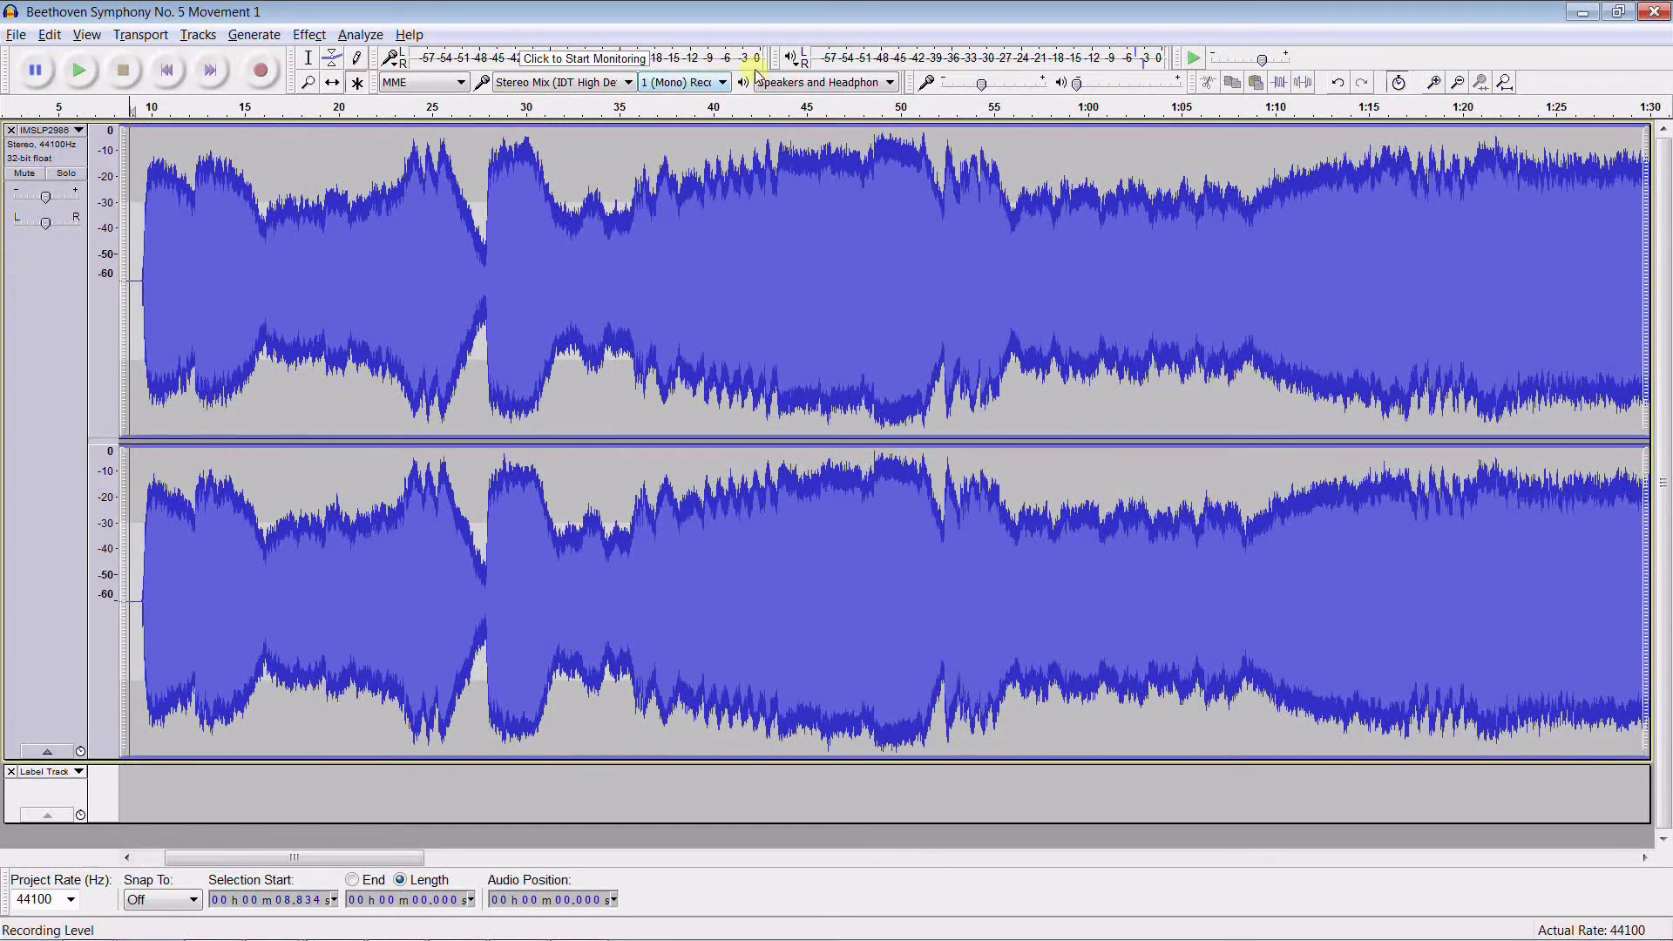
click(185, 270)
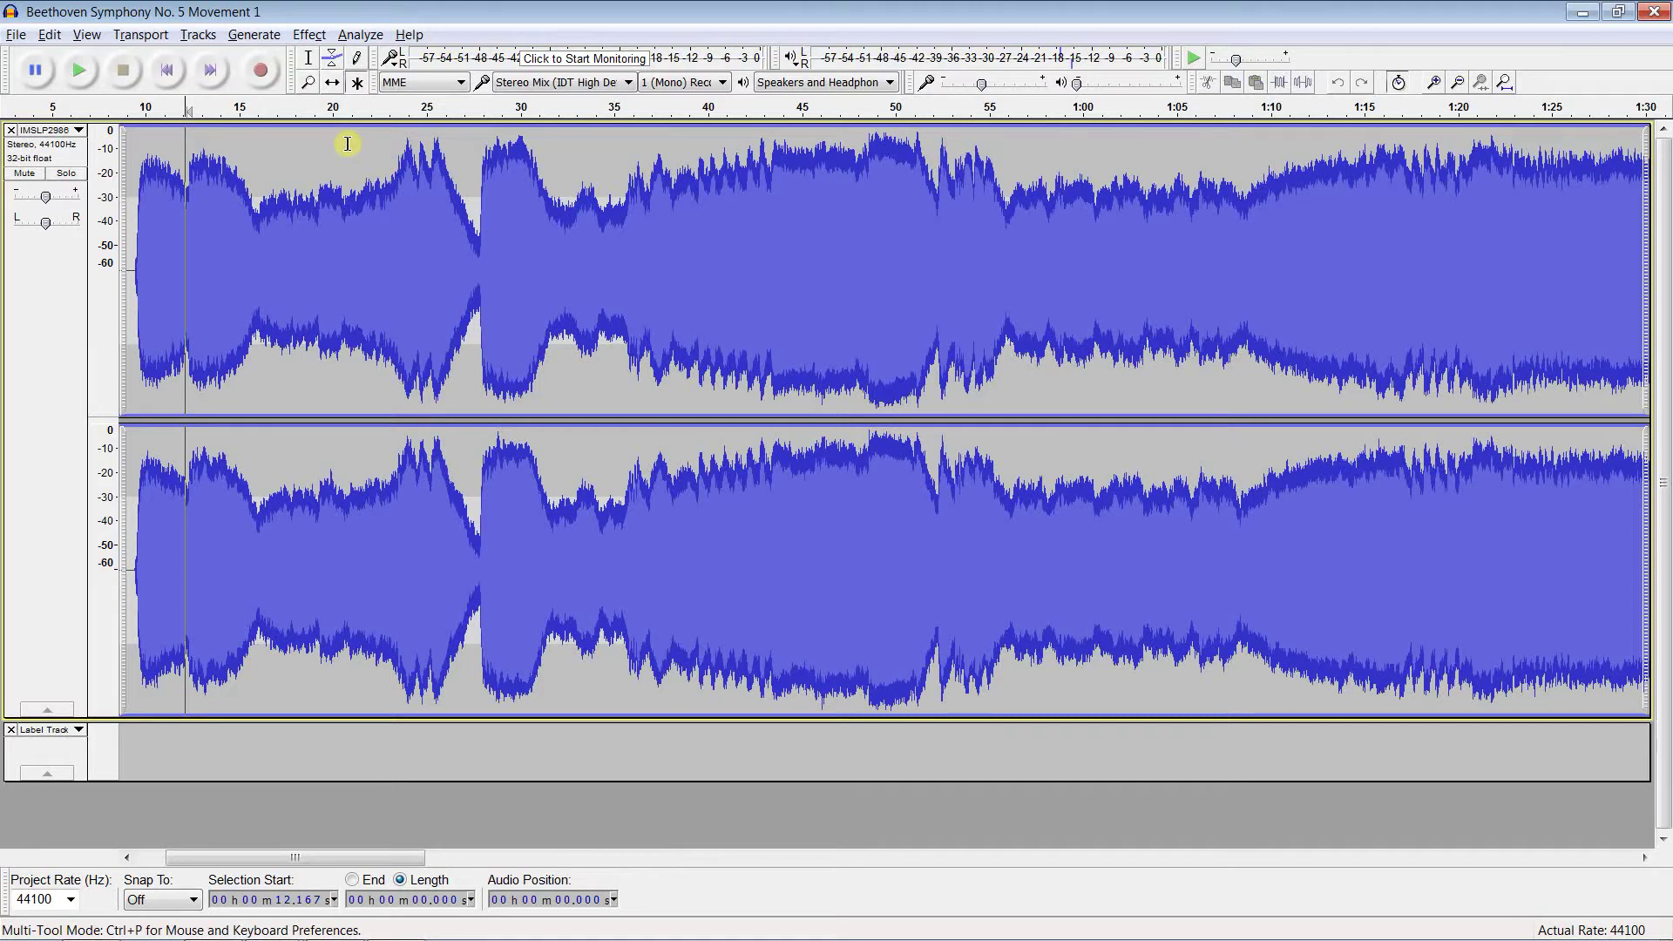
key(space)
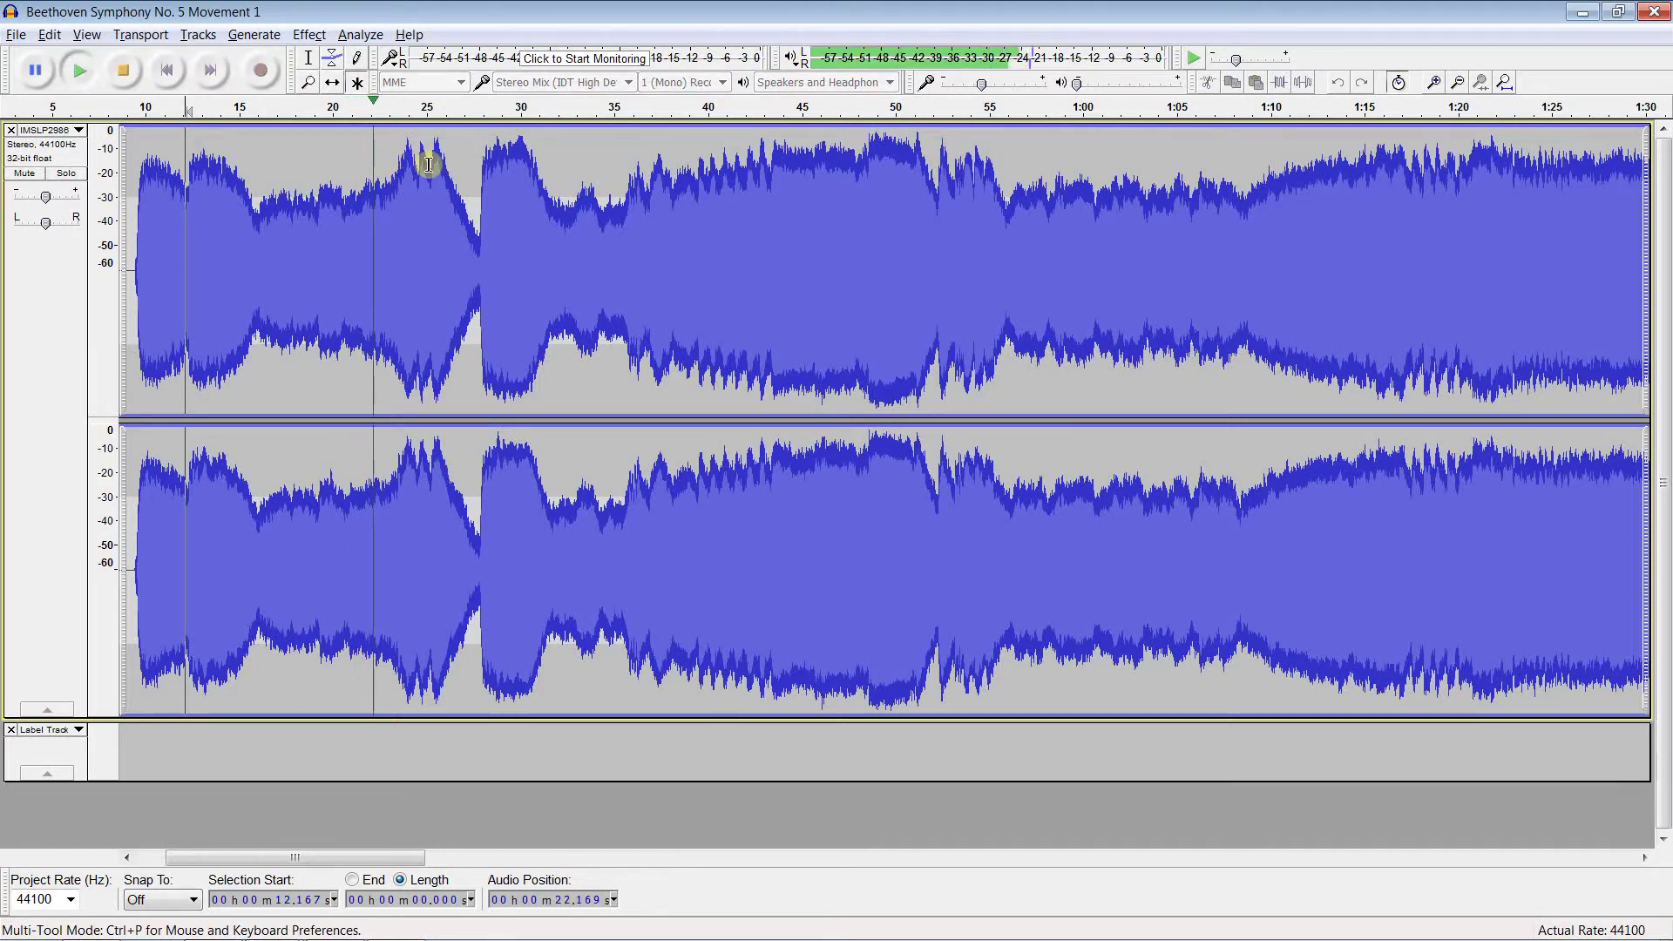
key(space)
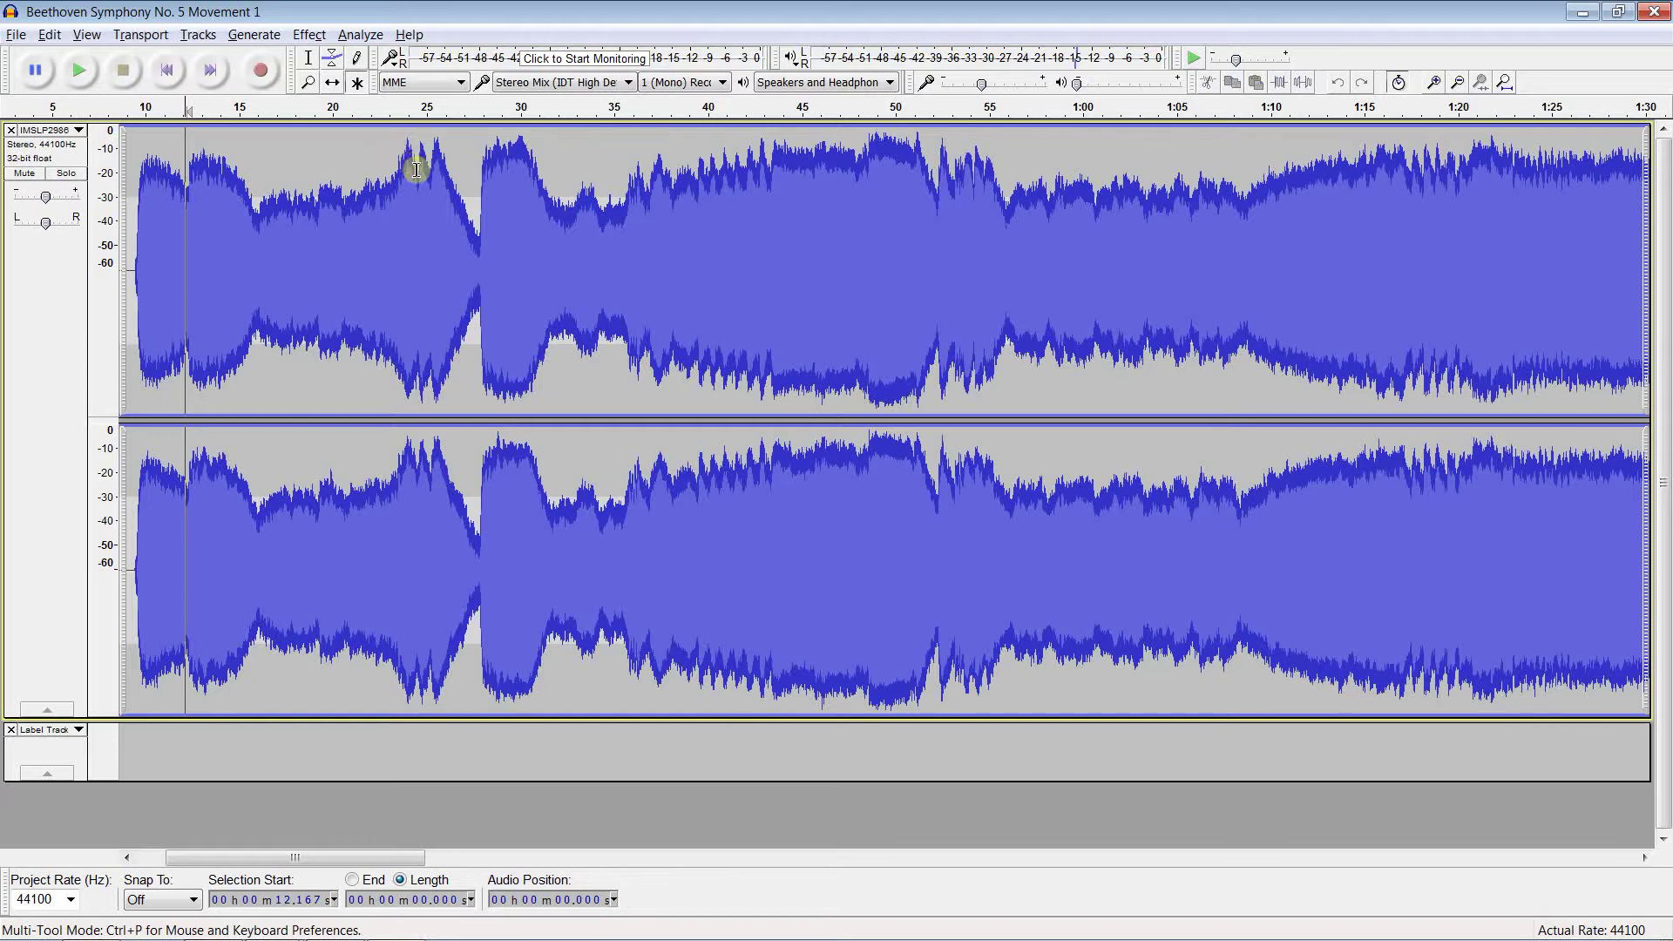
key(space)
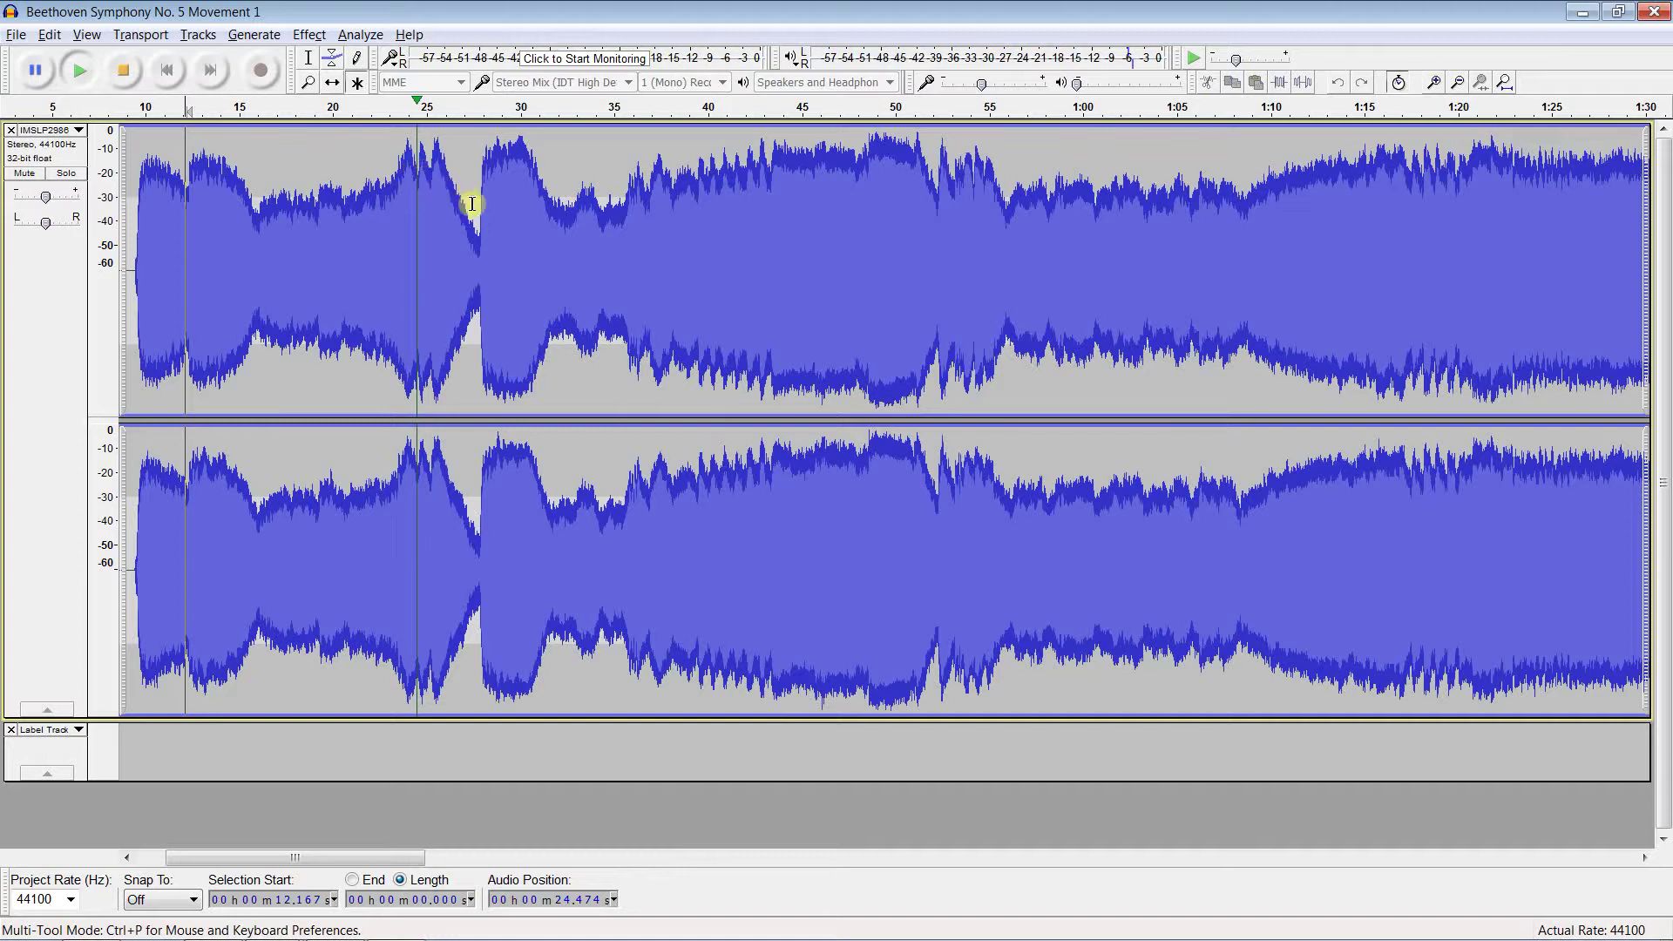
key(p)
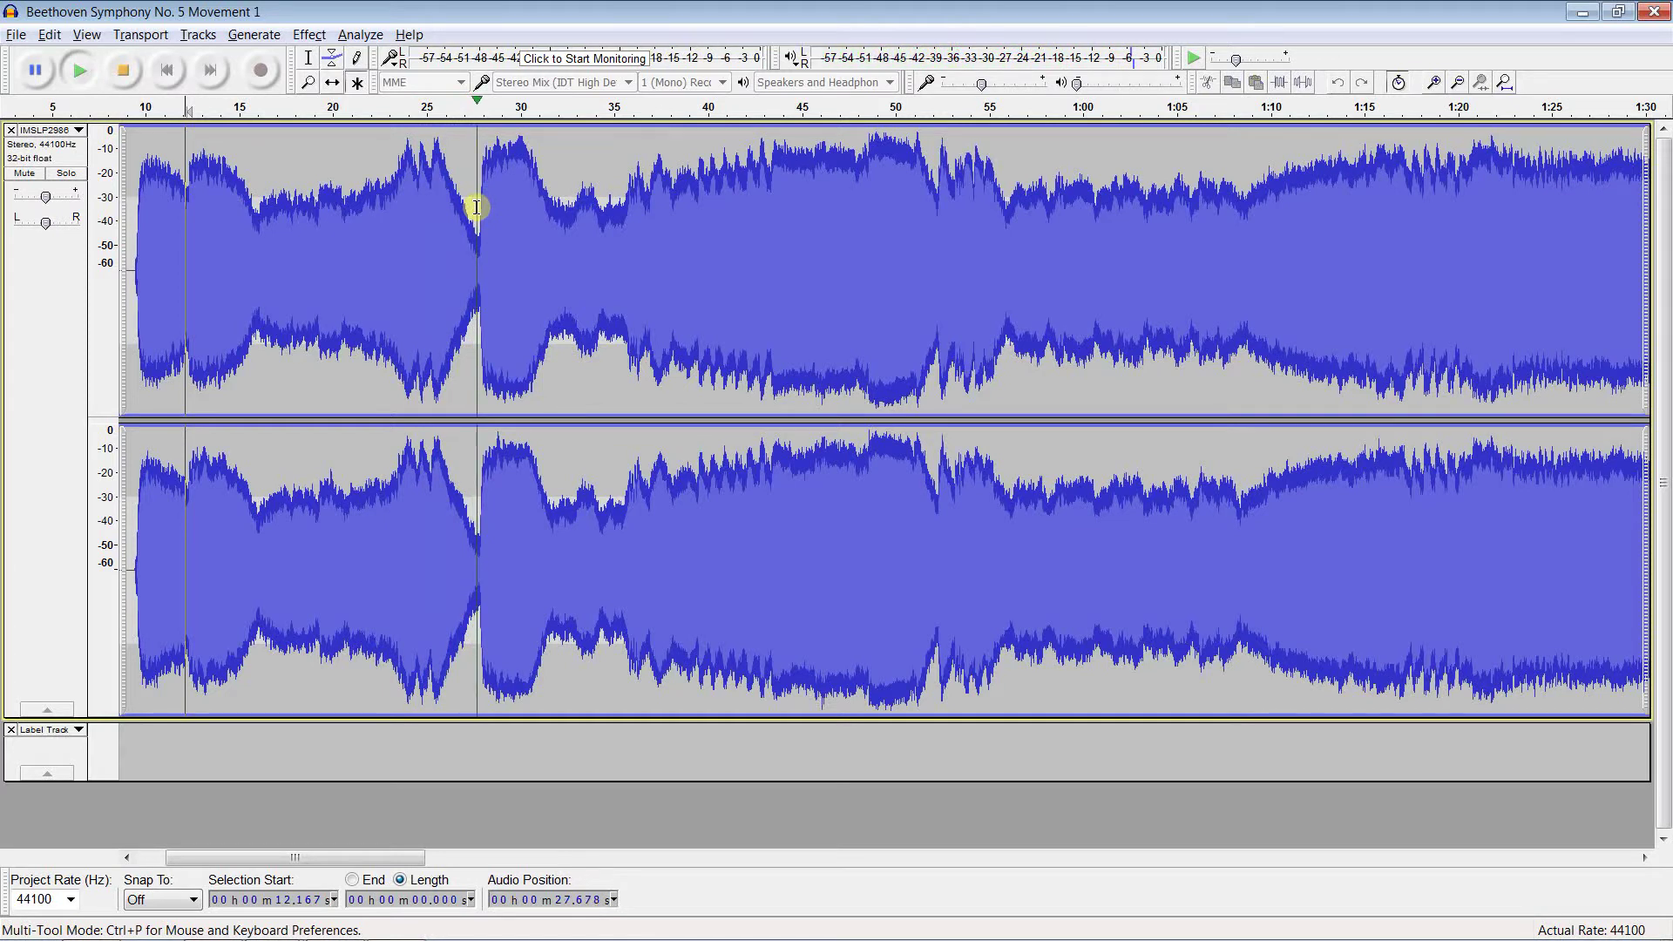
key(p)
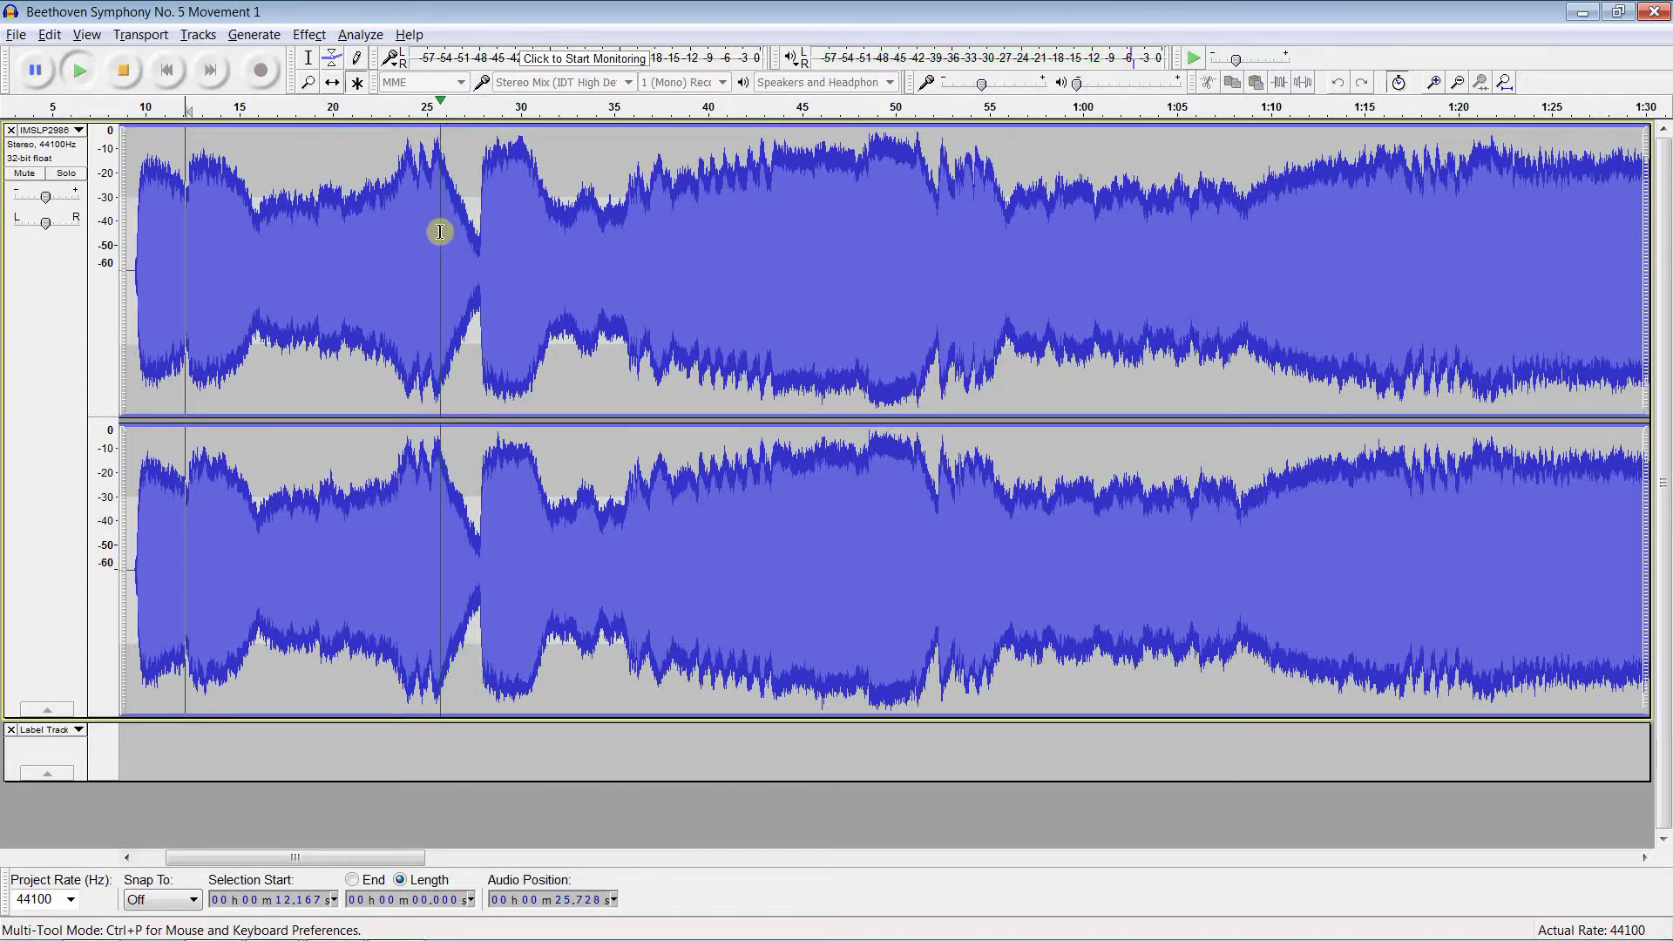
key(p)
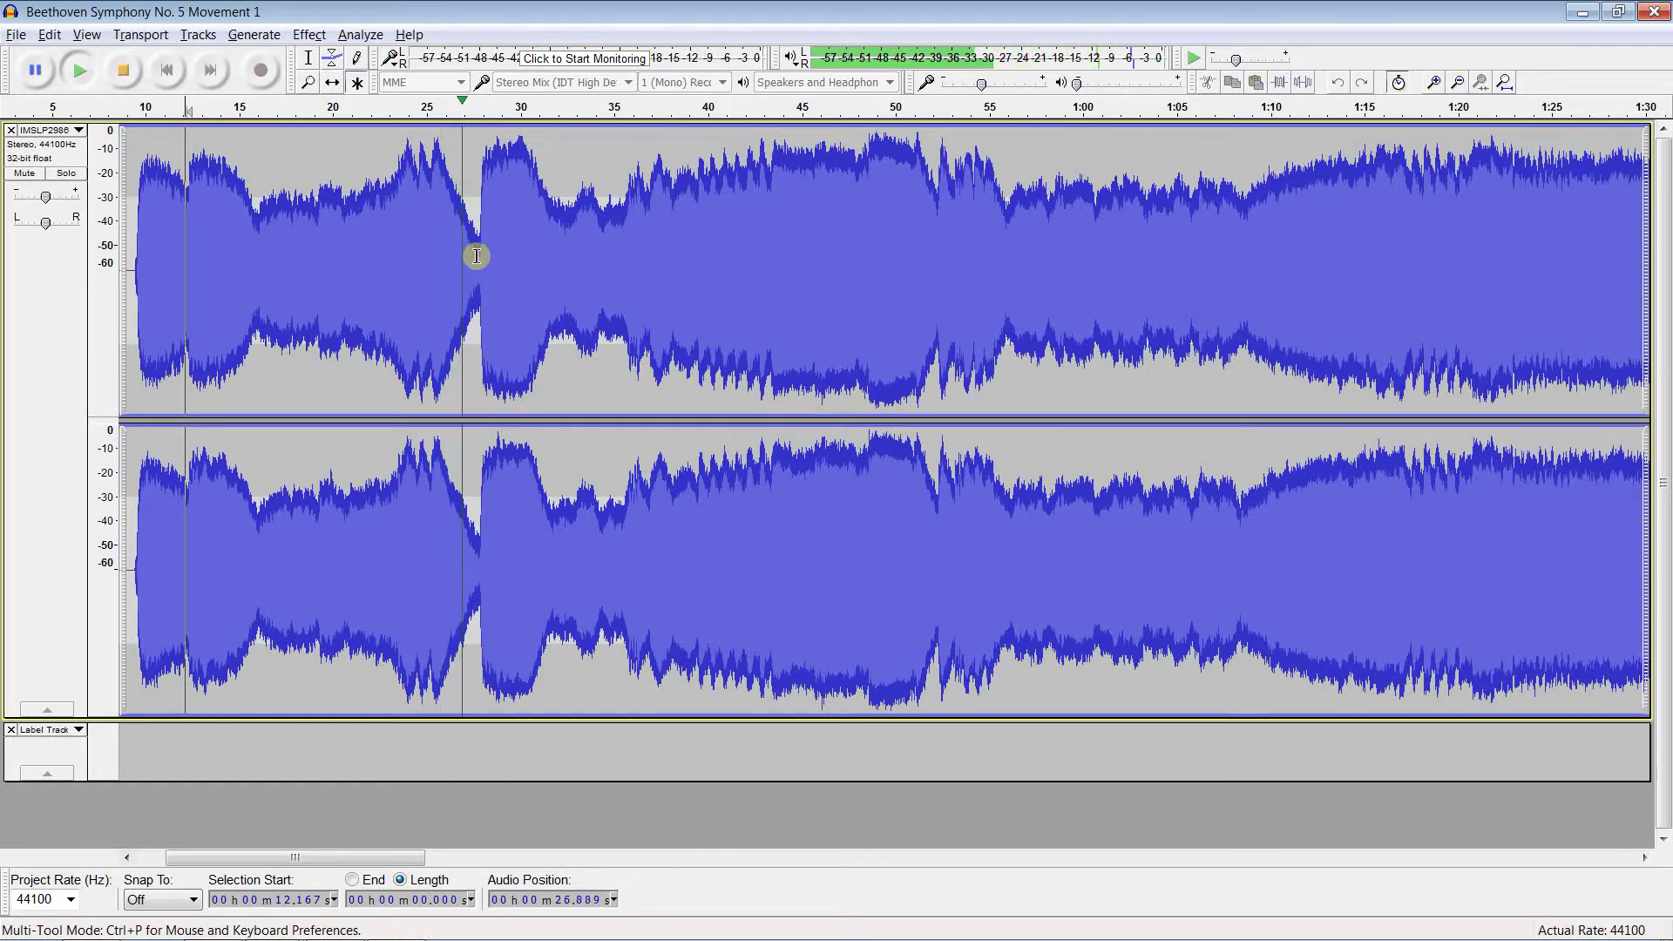
key(space)
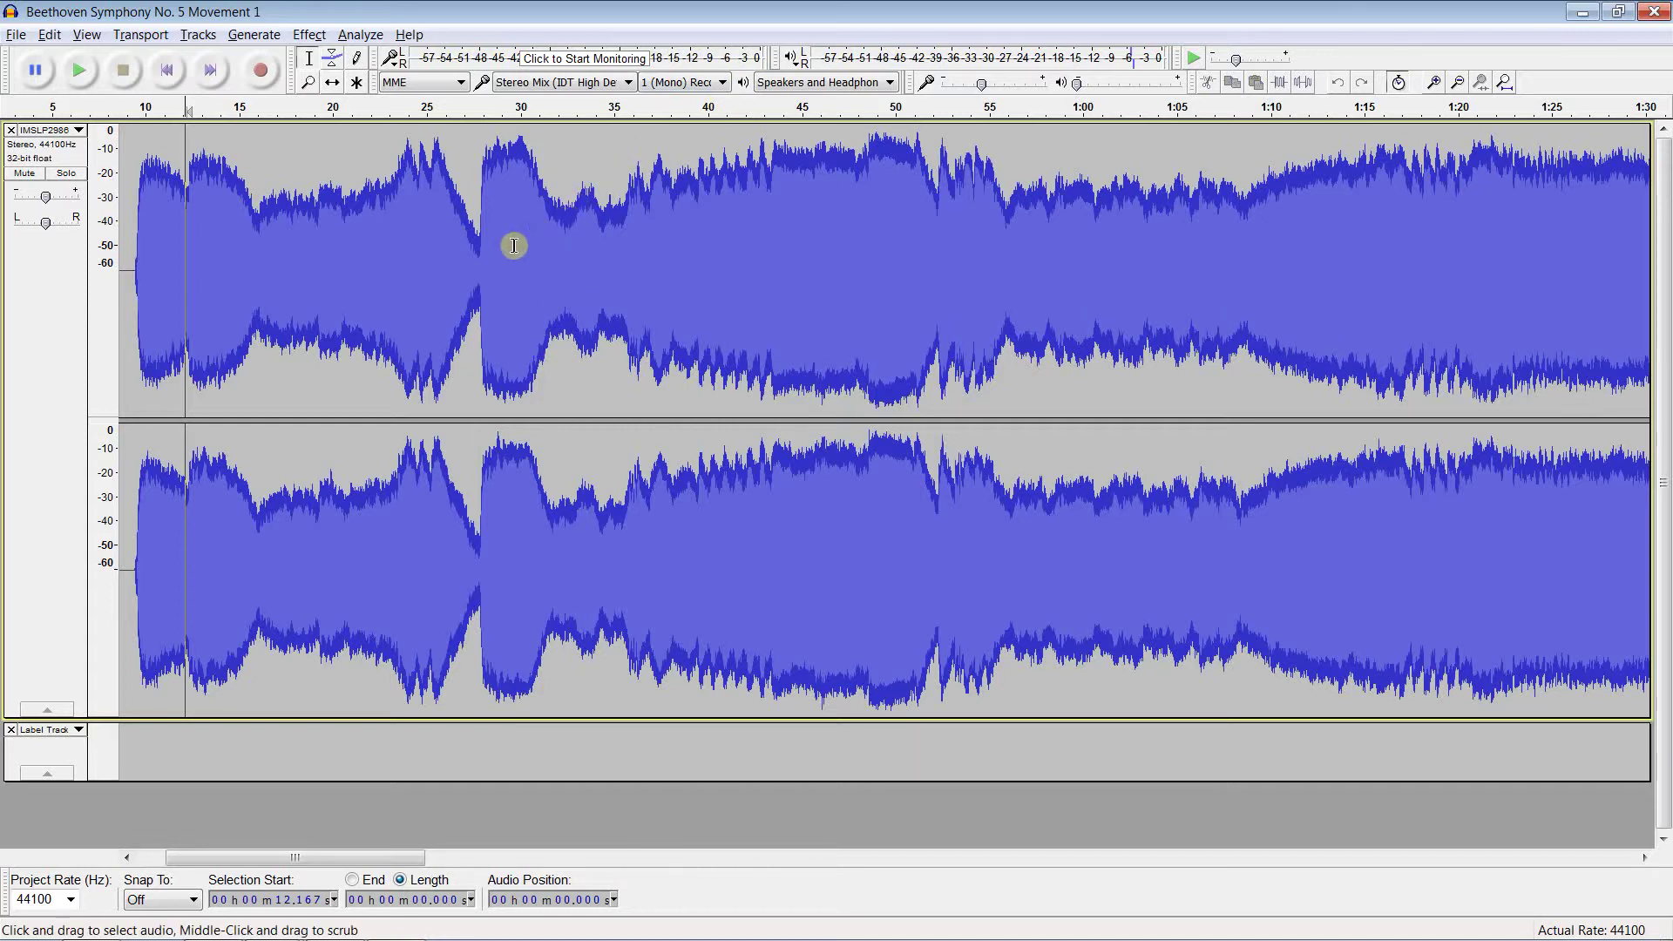
Zoom in around 34 s and start playback from there
ctrl+scroll(514, 245, up, 2)
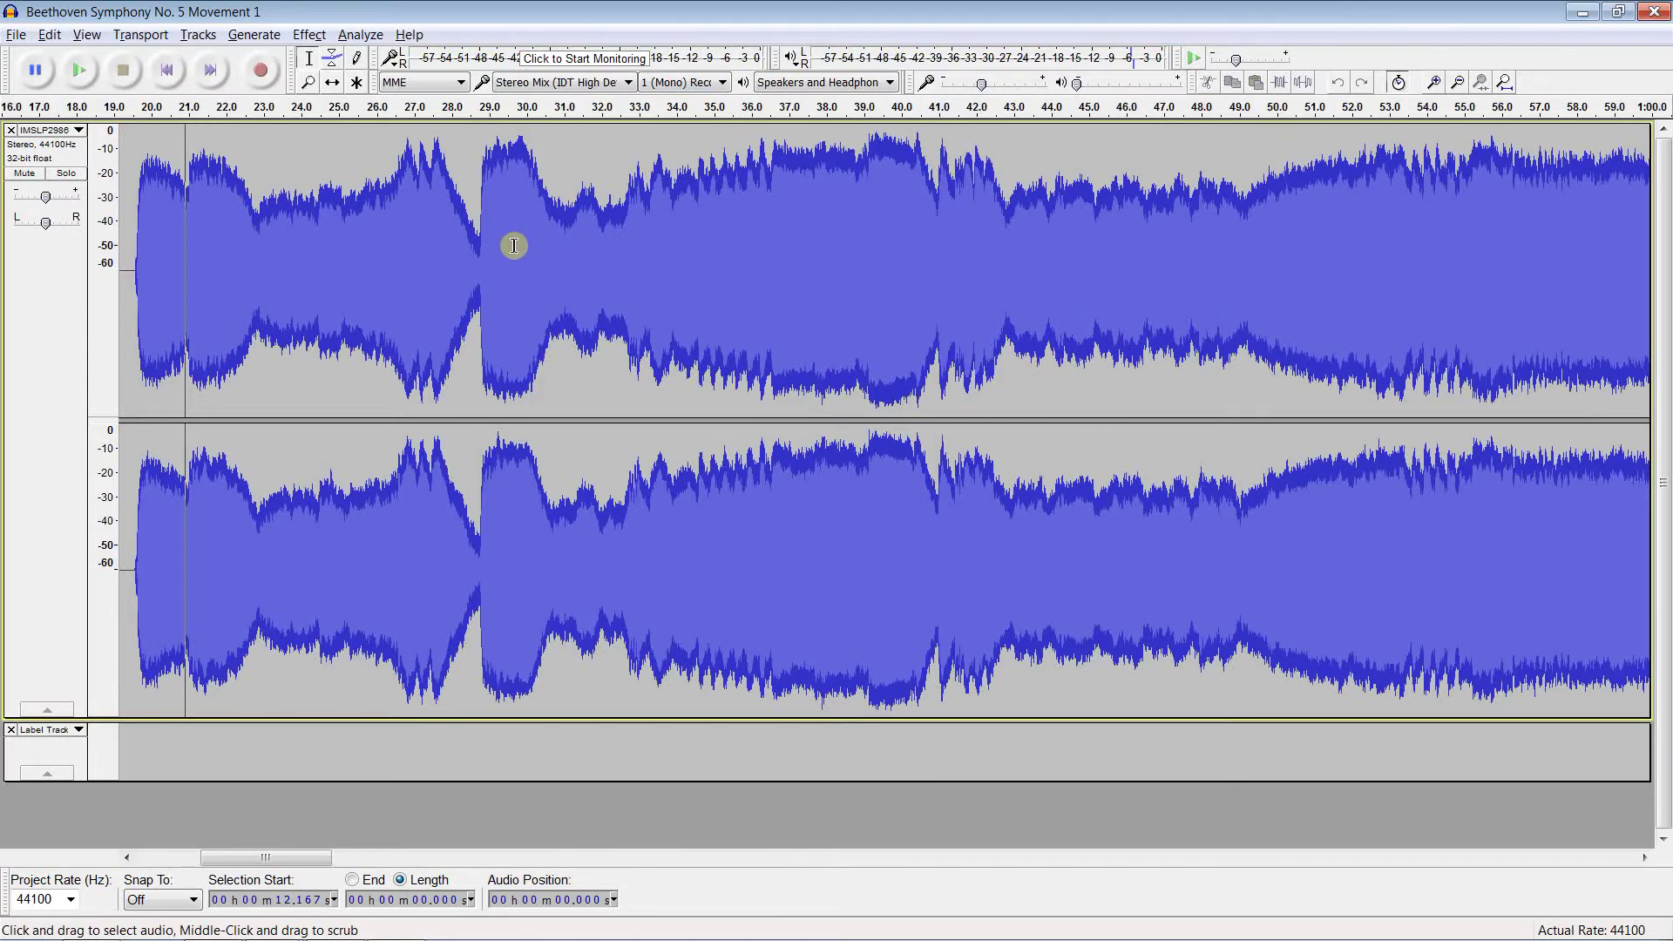
ctrl+scroll(514, 245, up, 1)
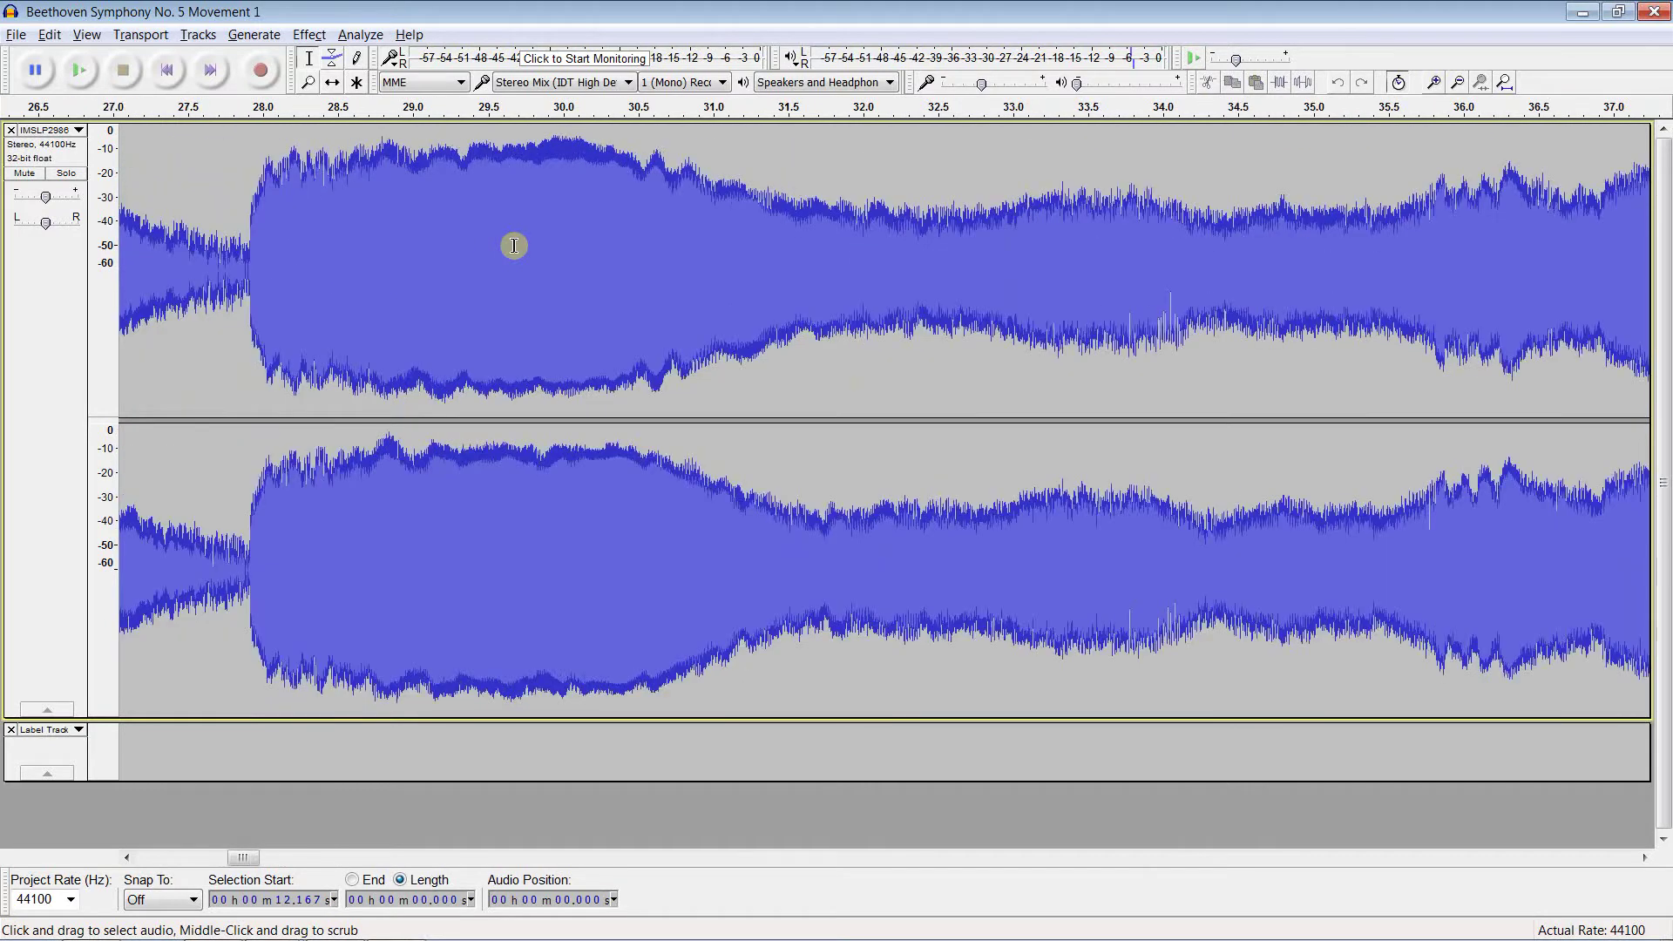
scroll(514, 246, down, 1)
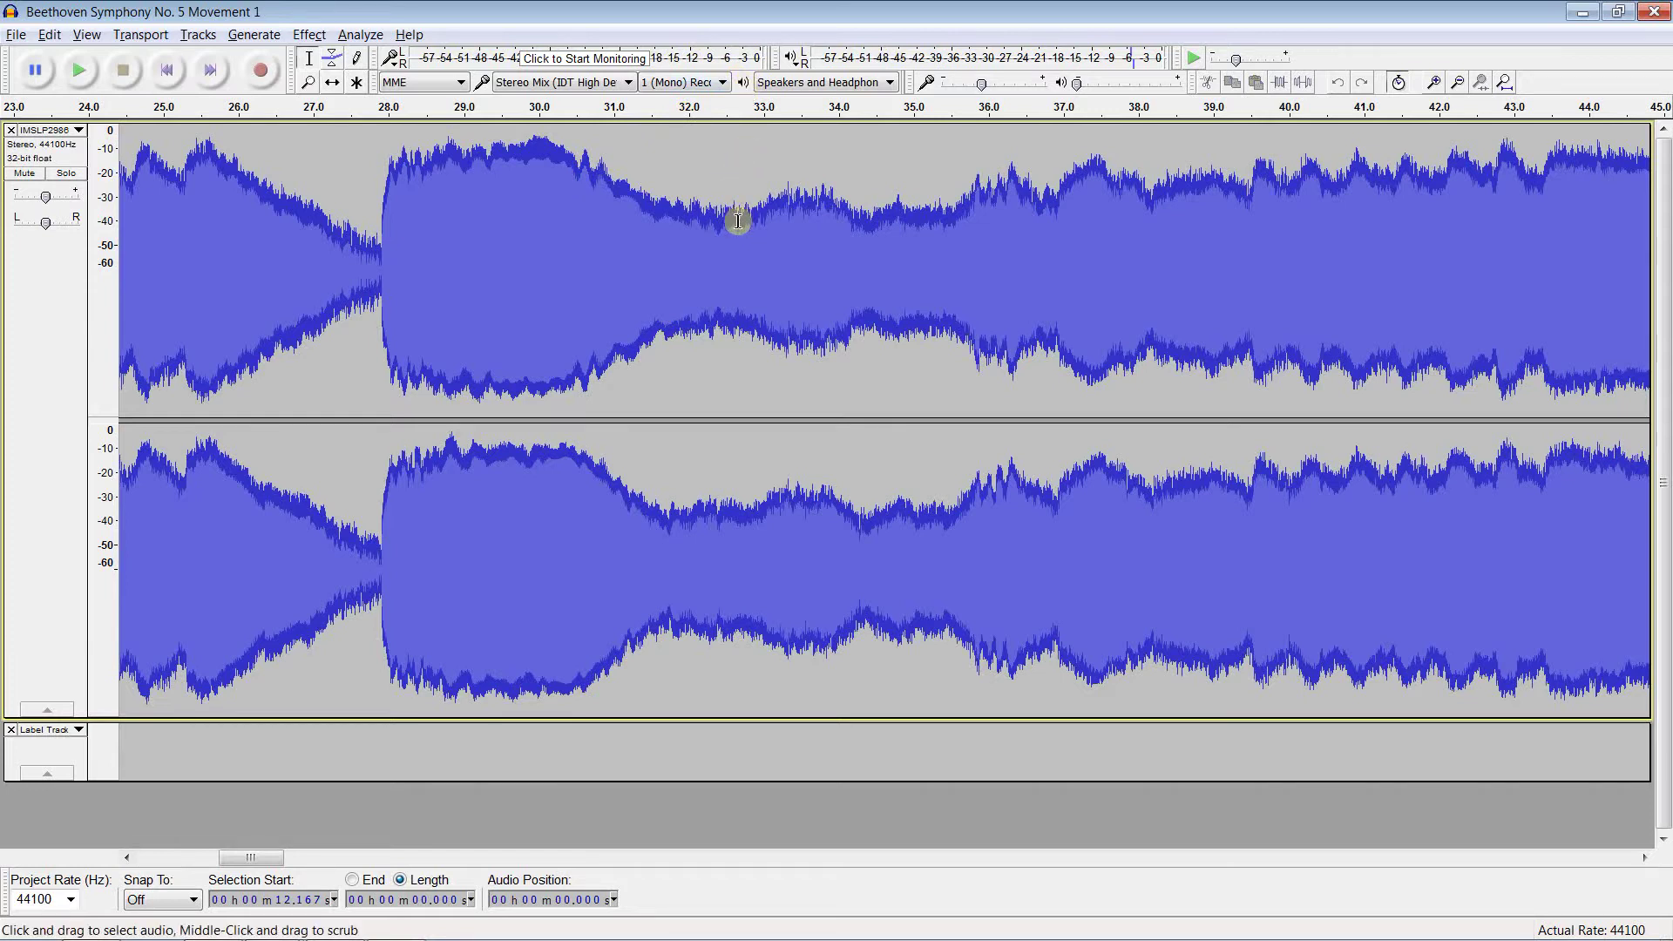
key(1)
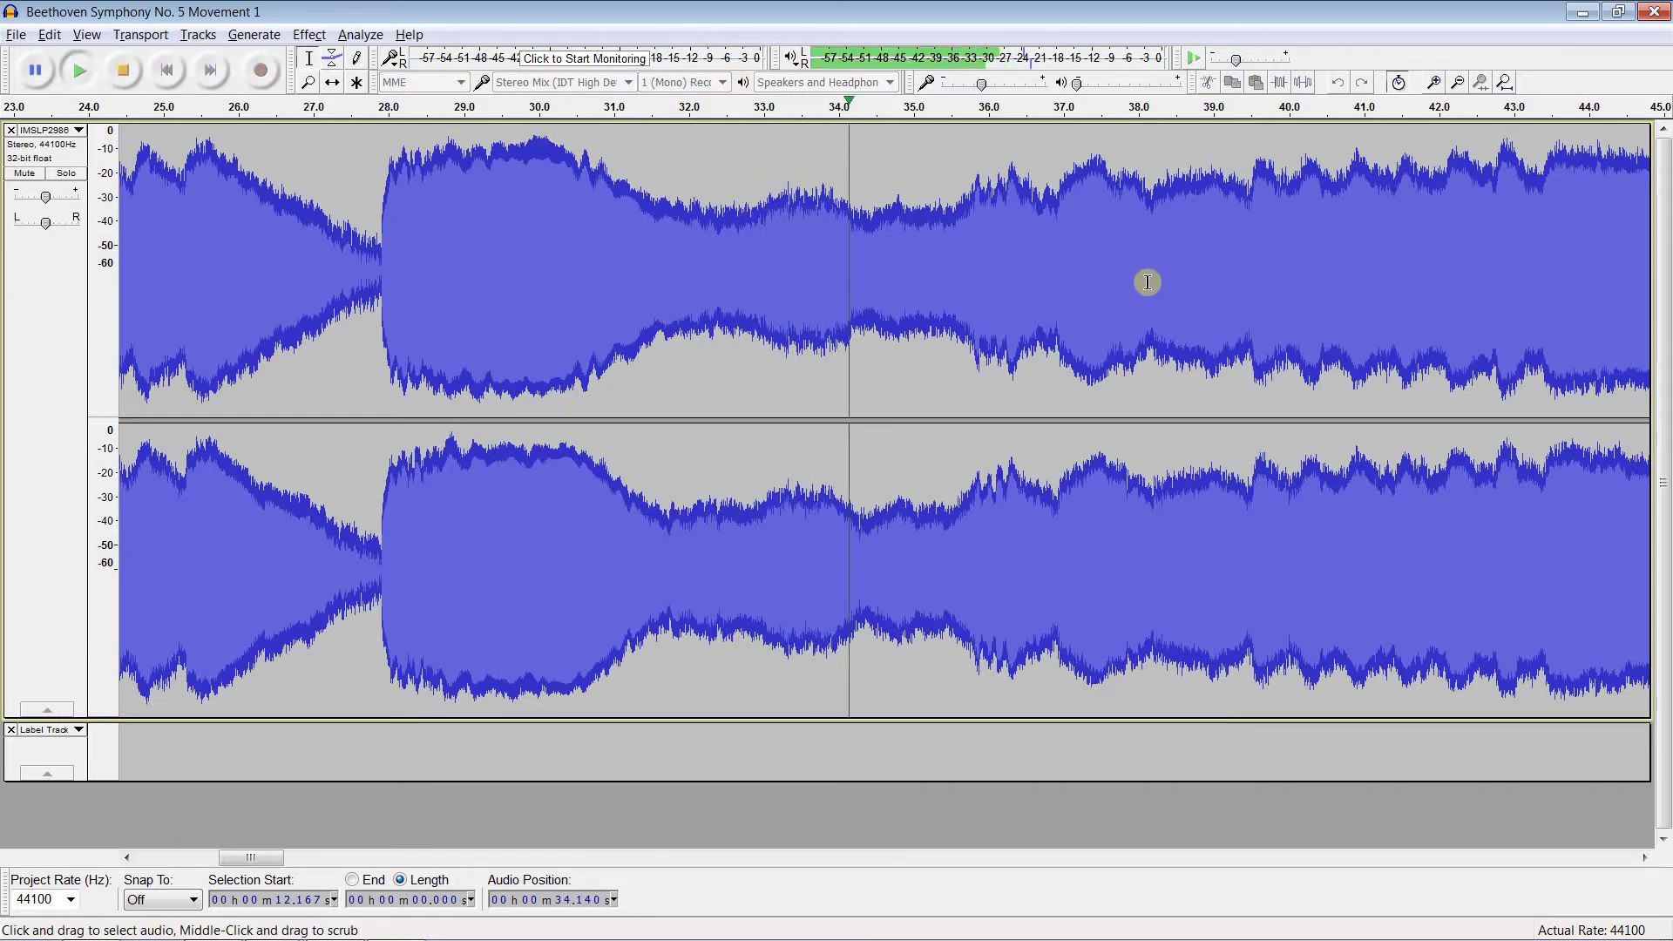
Zoom closer on the 36.2–38.9 s passage and scrub along the waveform
scroll(1155, 280, up, 1)
scroll(1267, 273, up, 1)
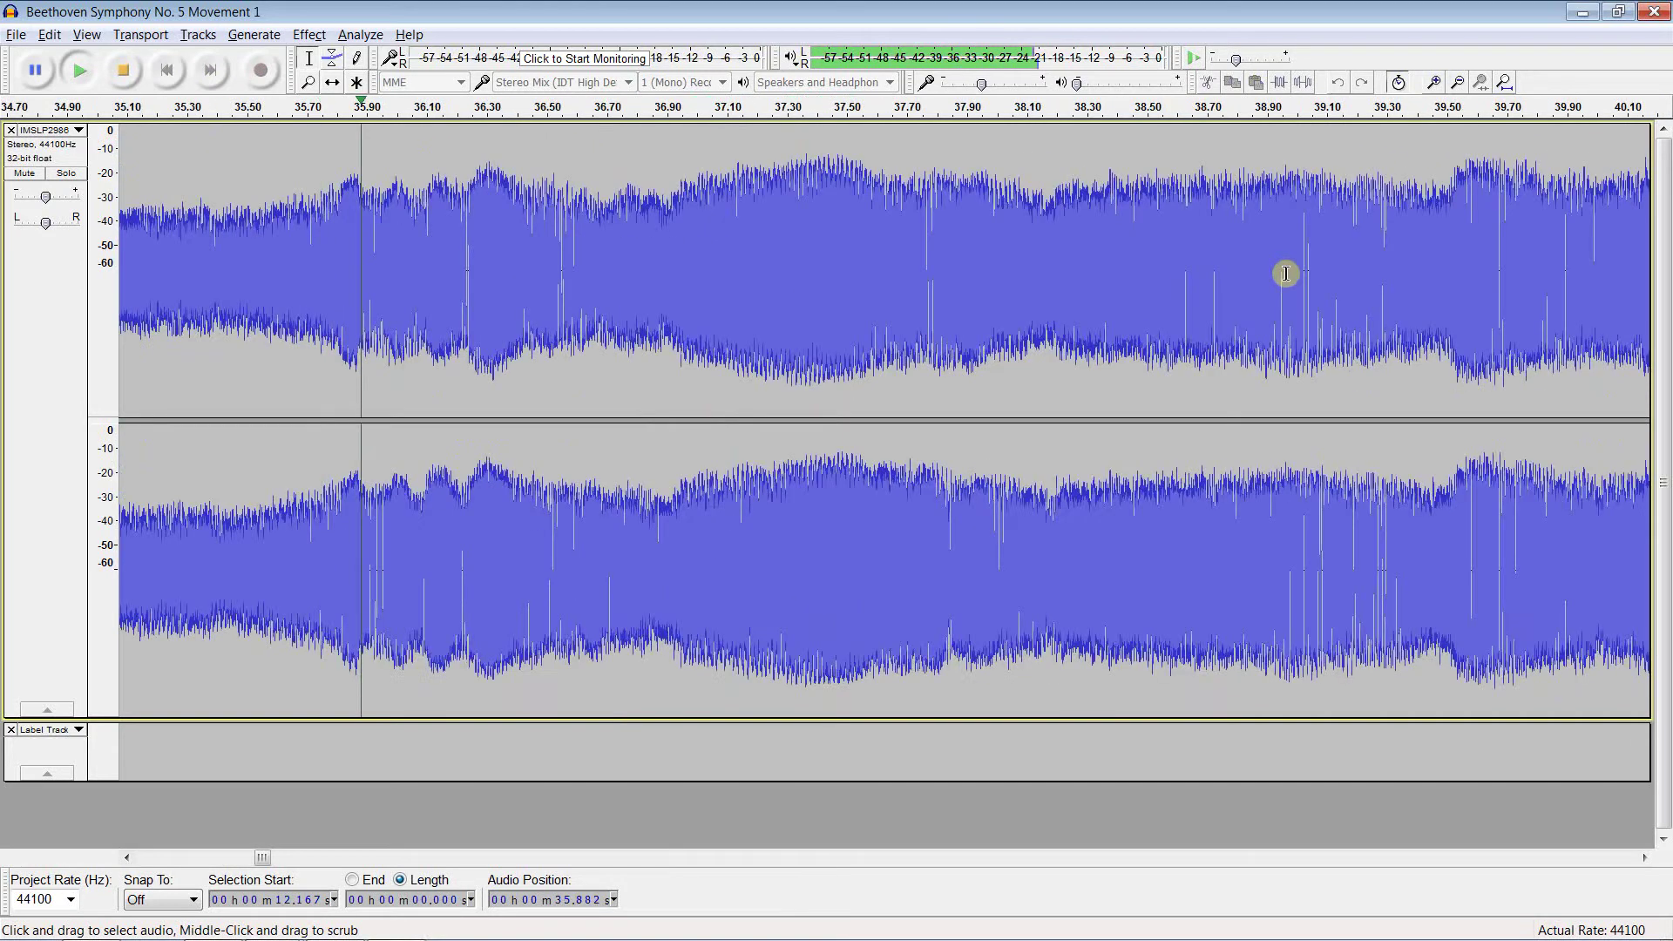
scroll(1307, 273, up, 1)
key(1)
key(1)
key(1)
key(1)
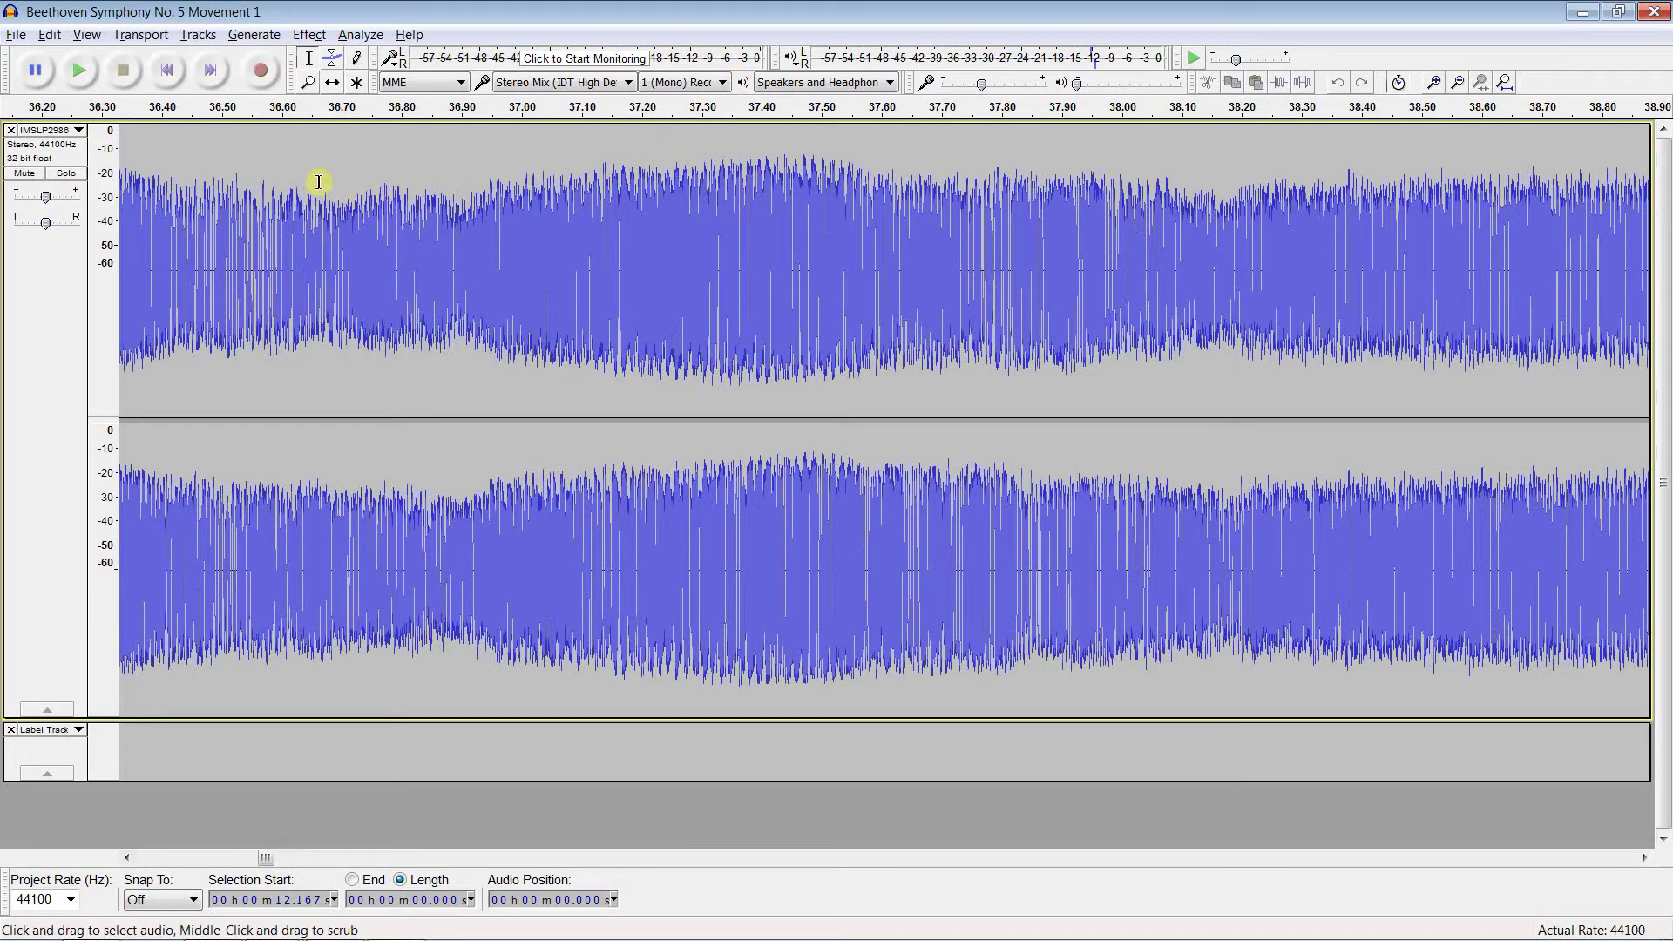
Play and stop the close-up near 37 s, then zoom out to about 14–58 s with Ctrl+3
key(space)
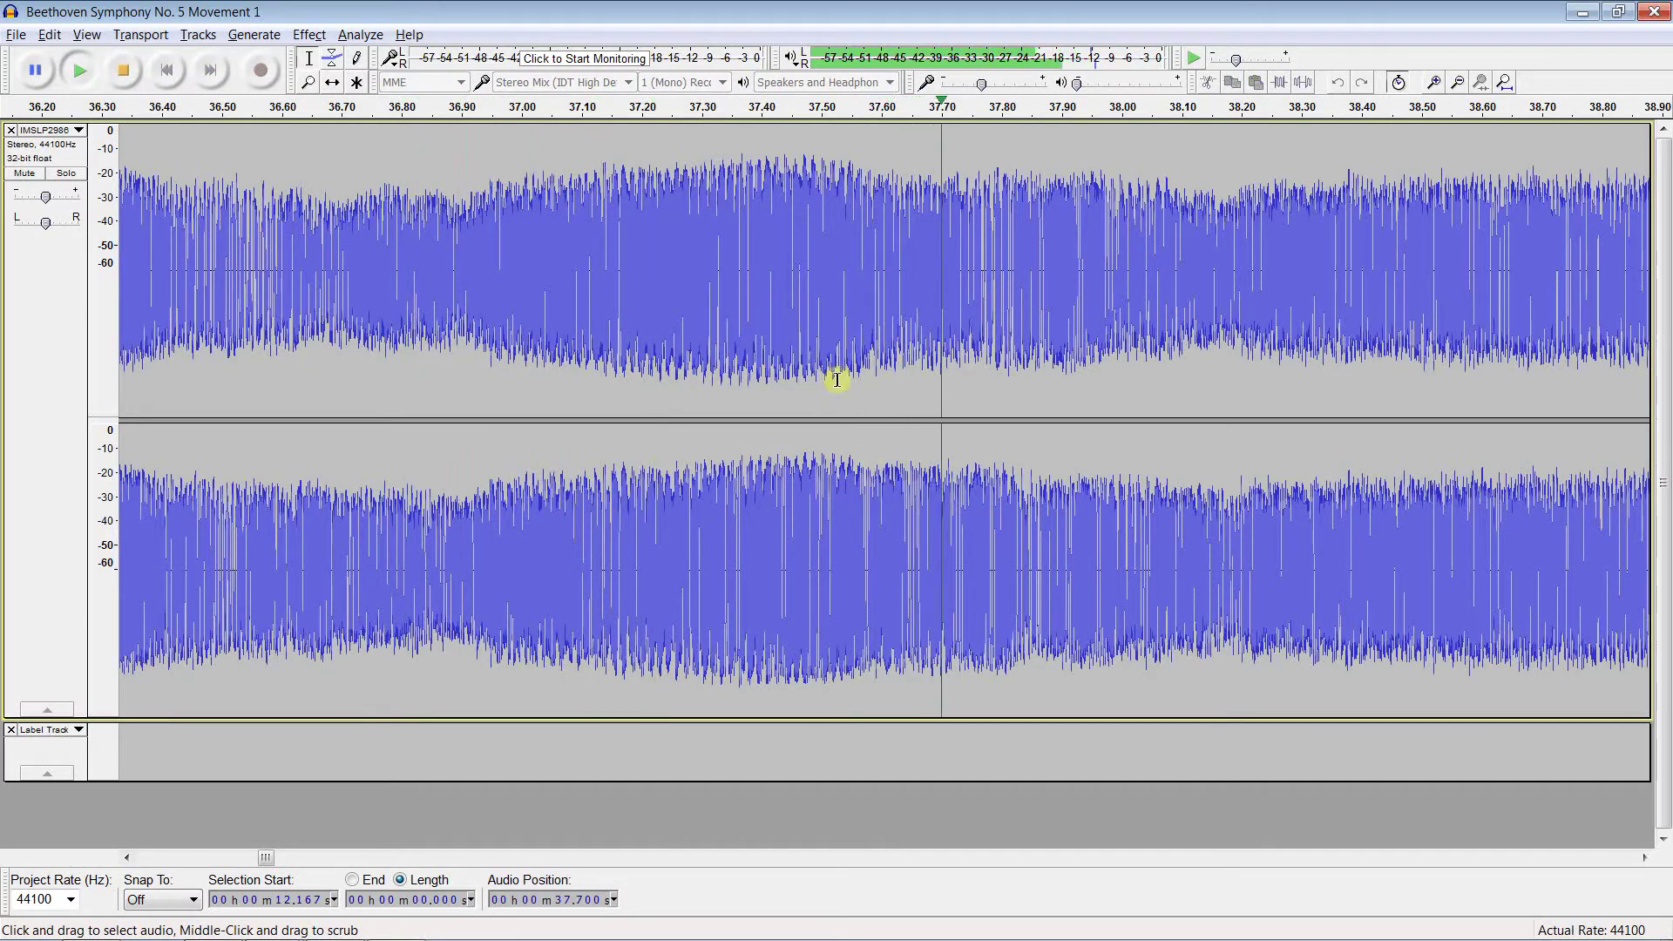
key(space)
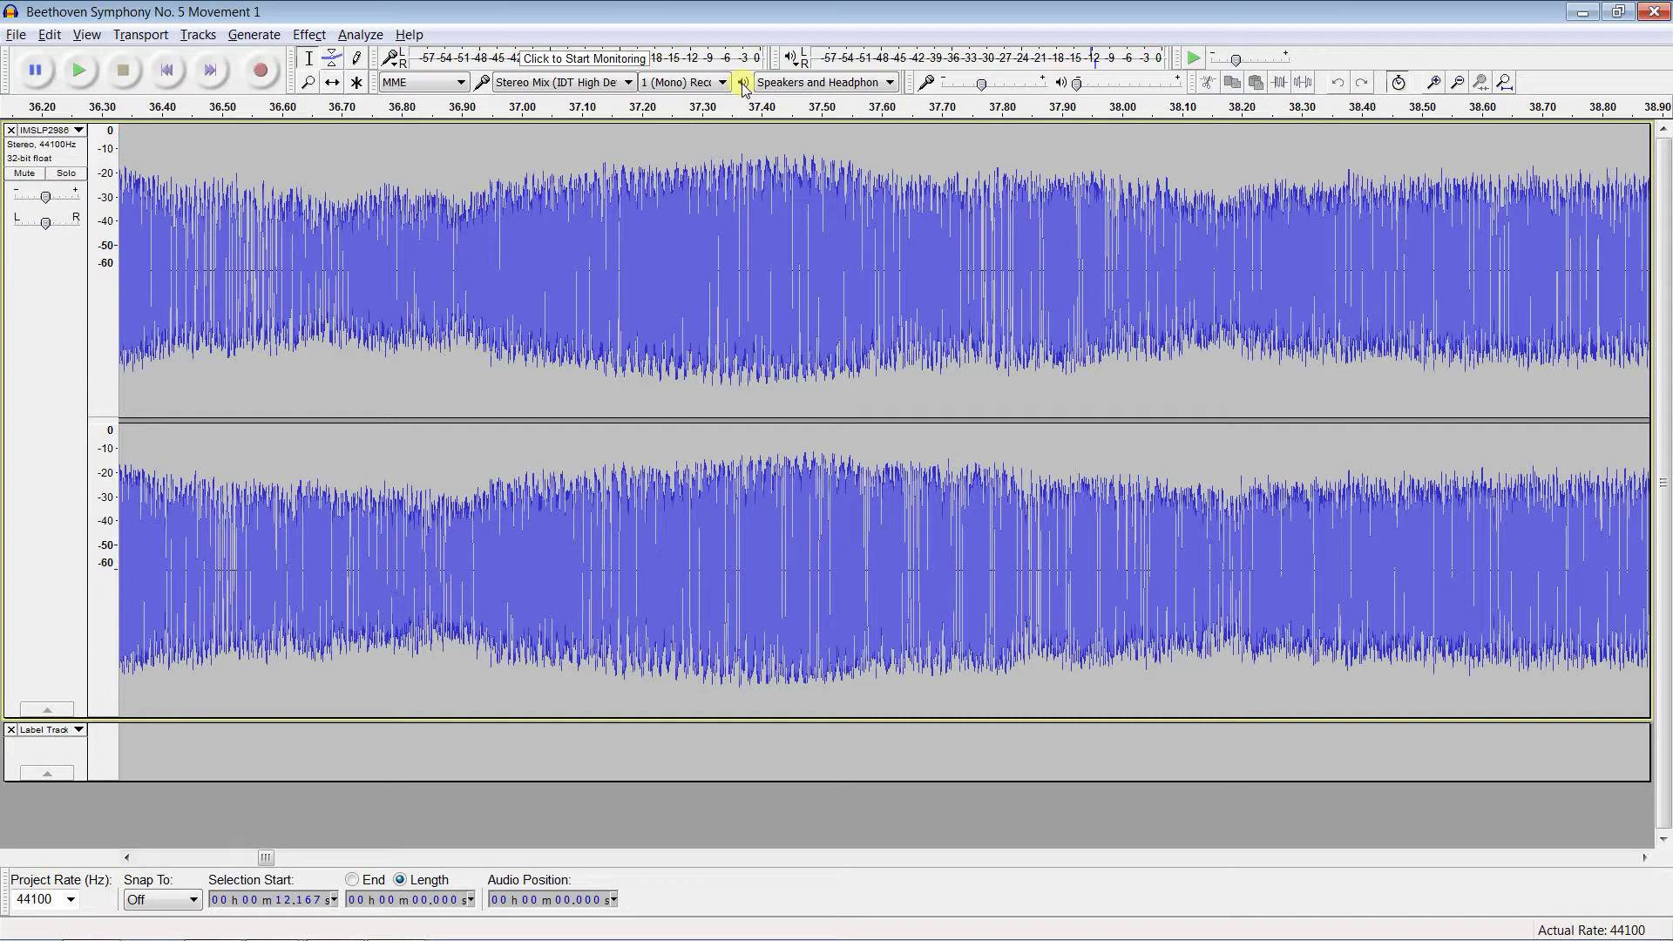
key(ctrl+3)
key(ctrl+3)
key(ctrl+3)
key(ctrl+3)
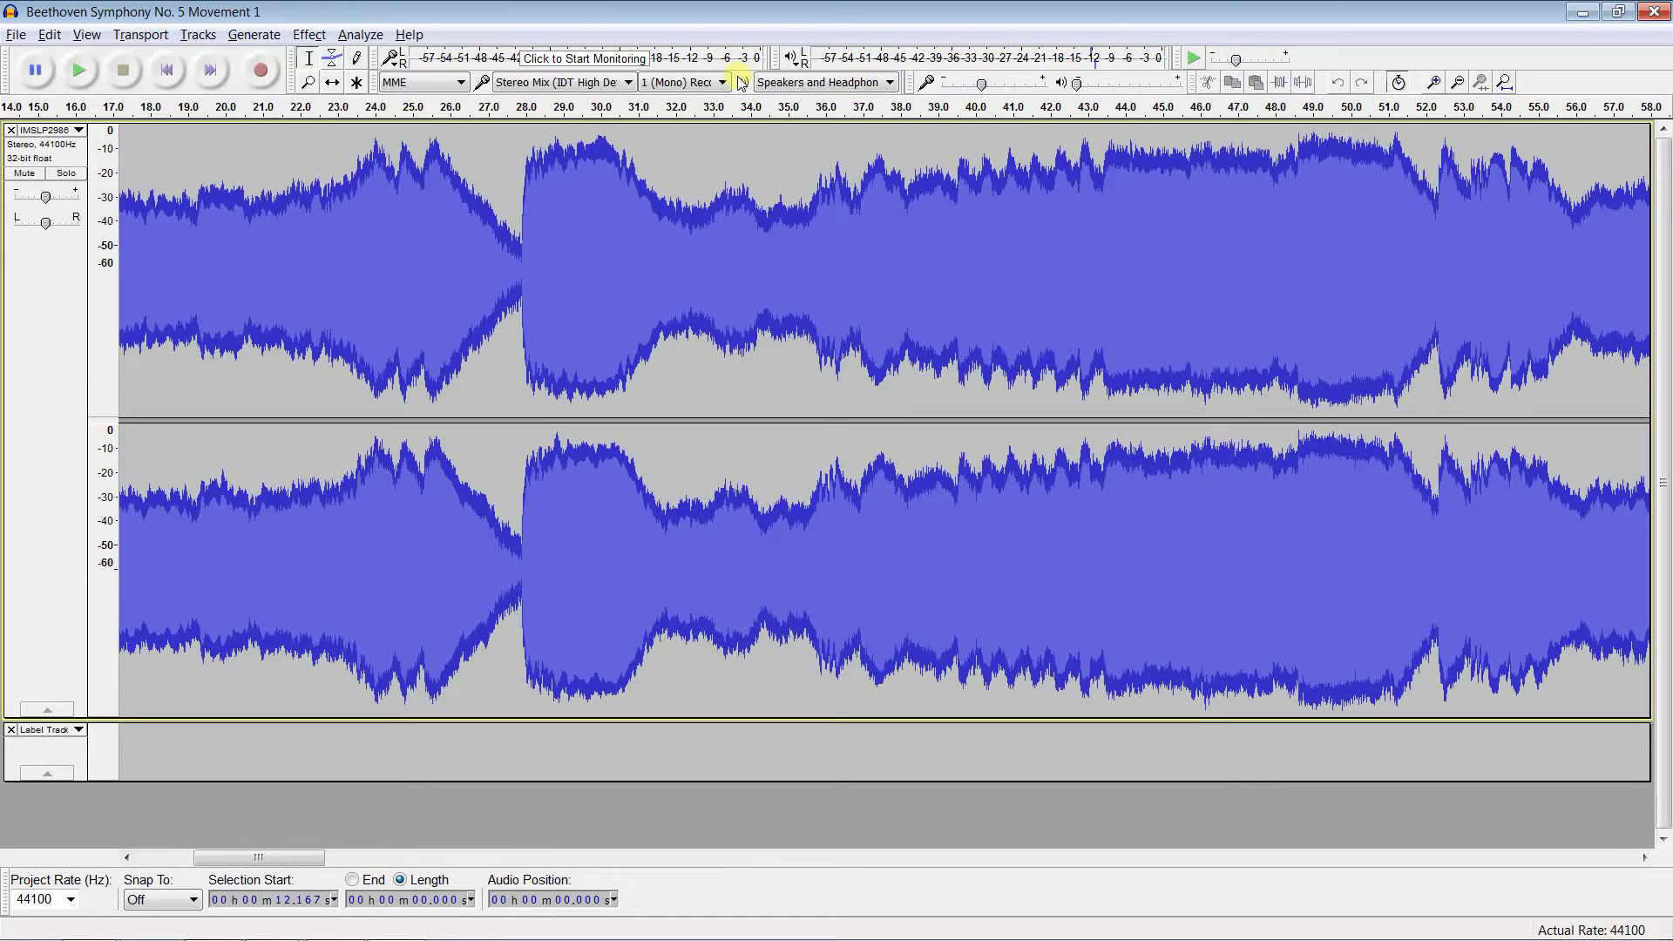
Set the play-at-speed rate to 2, then play from about 32 s and stop
double_click(1235, 59)
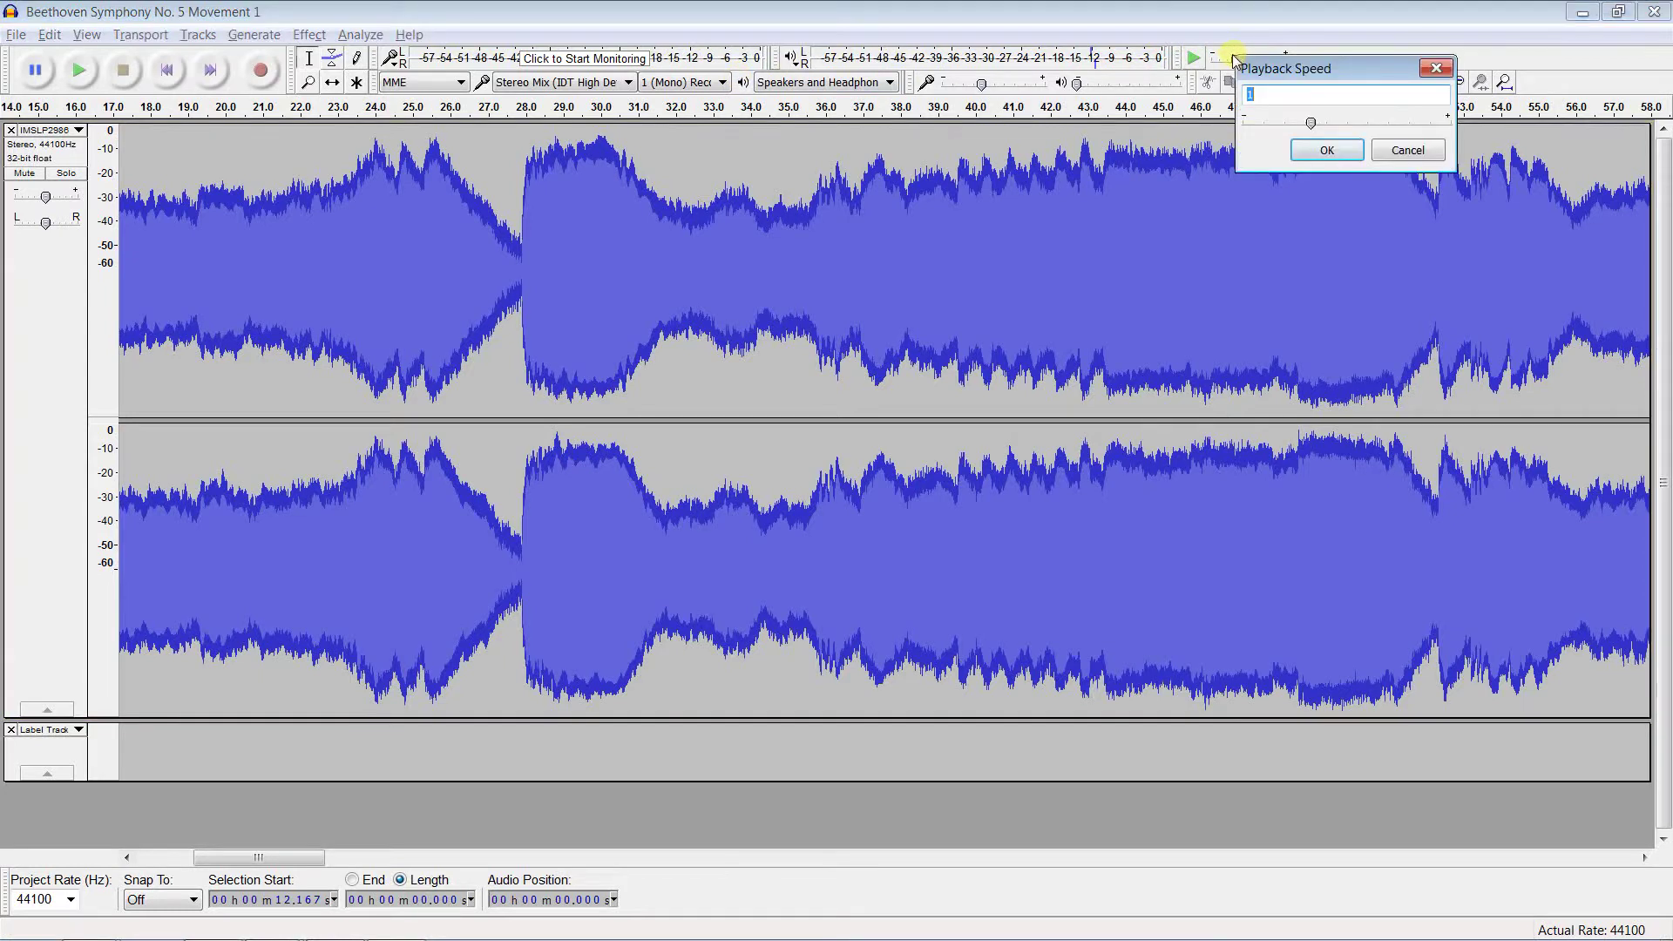
click(1311, 150)
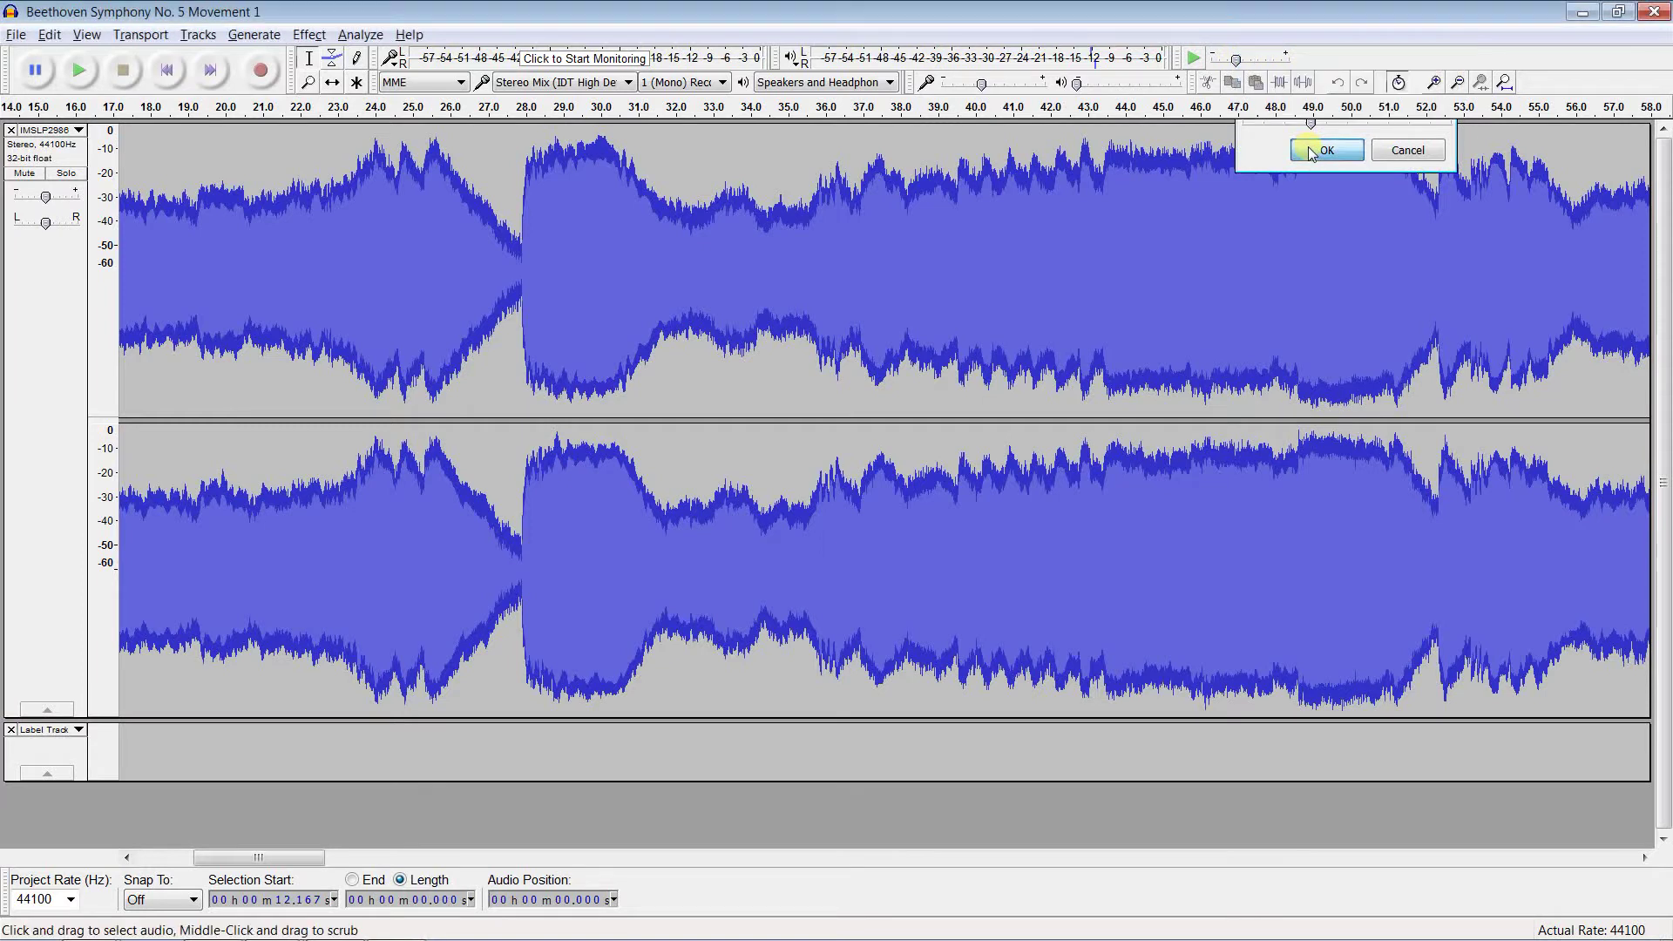
middle_click(685, 179)
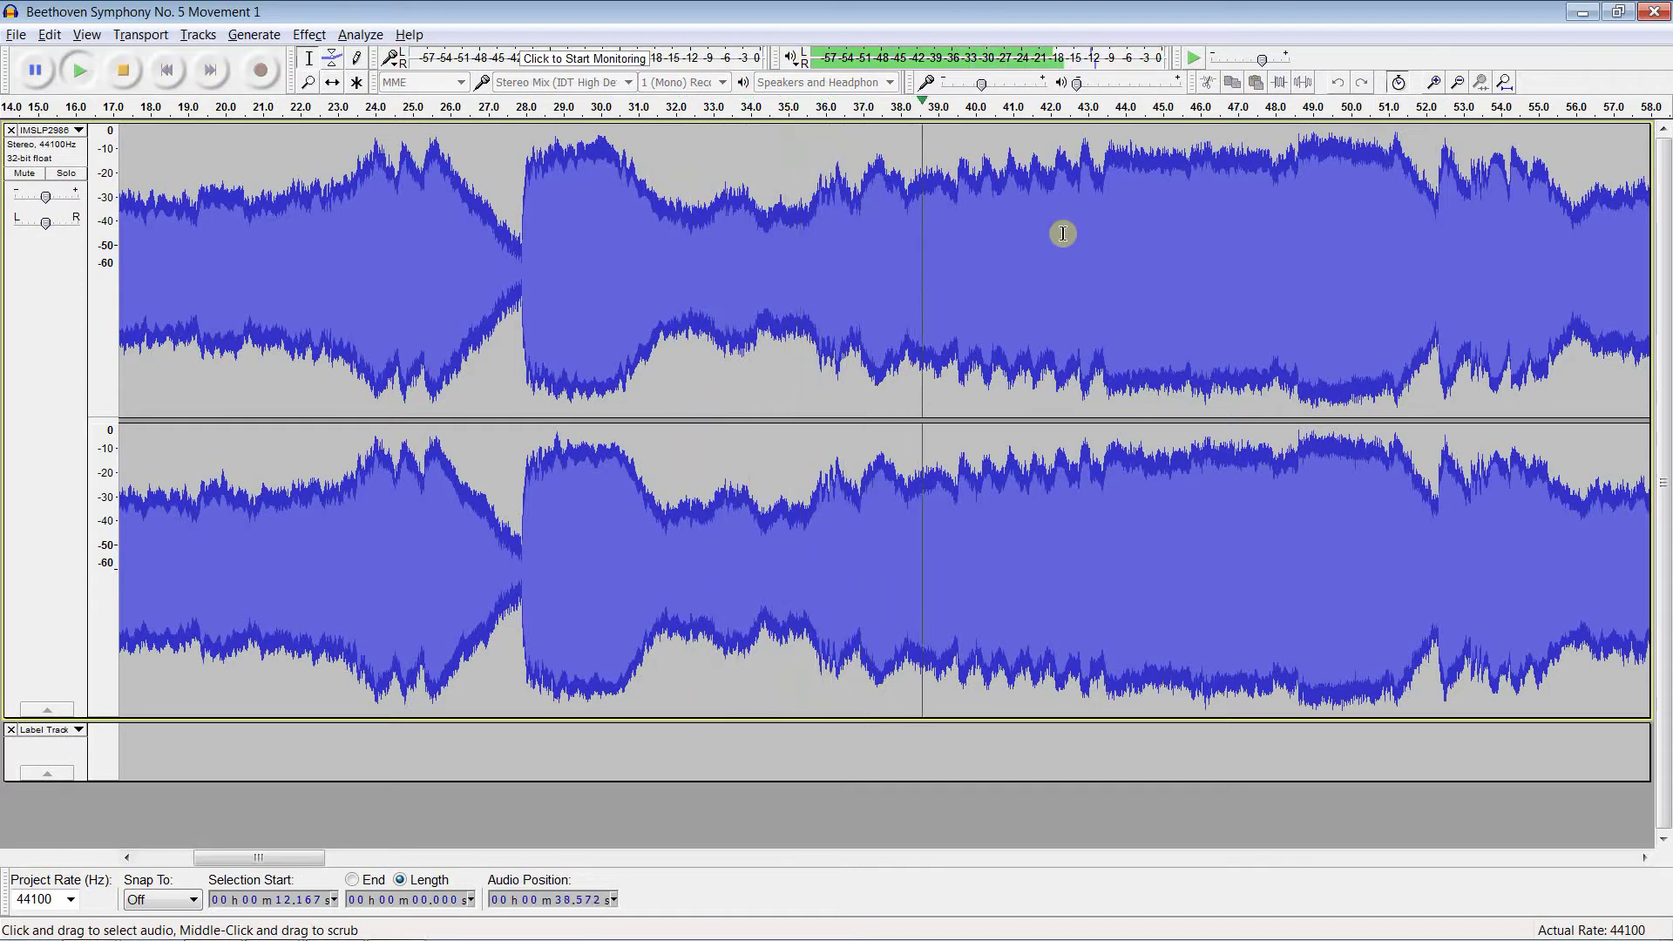
key(space)
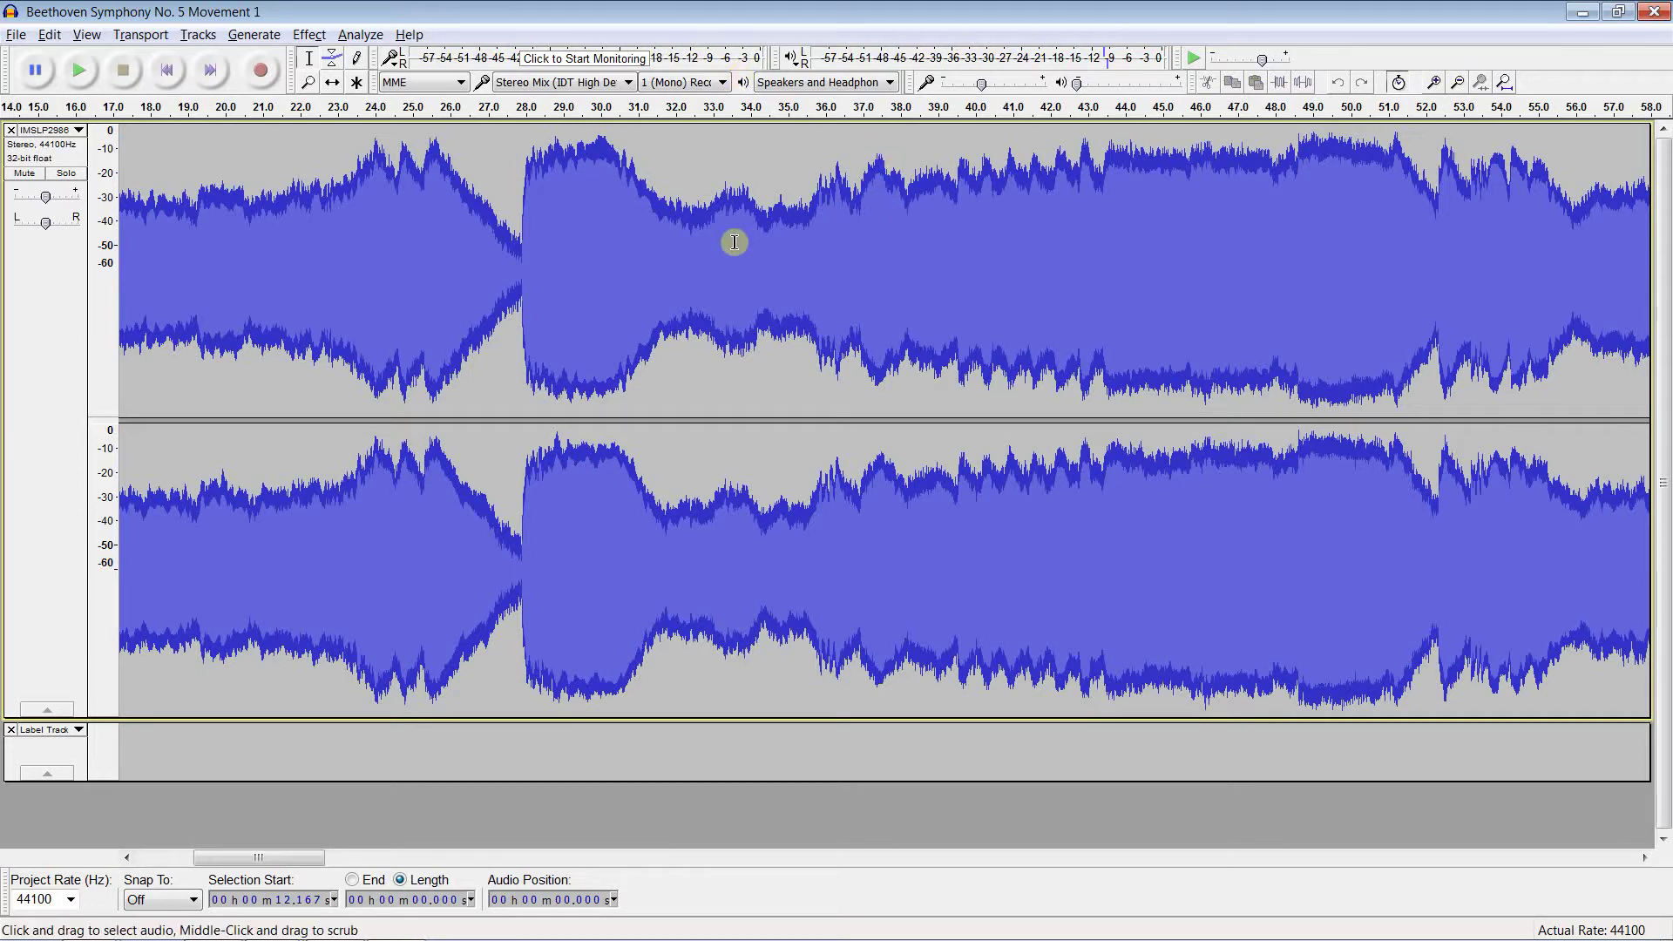
Play from about 34 s, stop, and fit the whole movement in view with Ctrl+F
key(space)
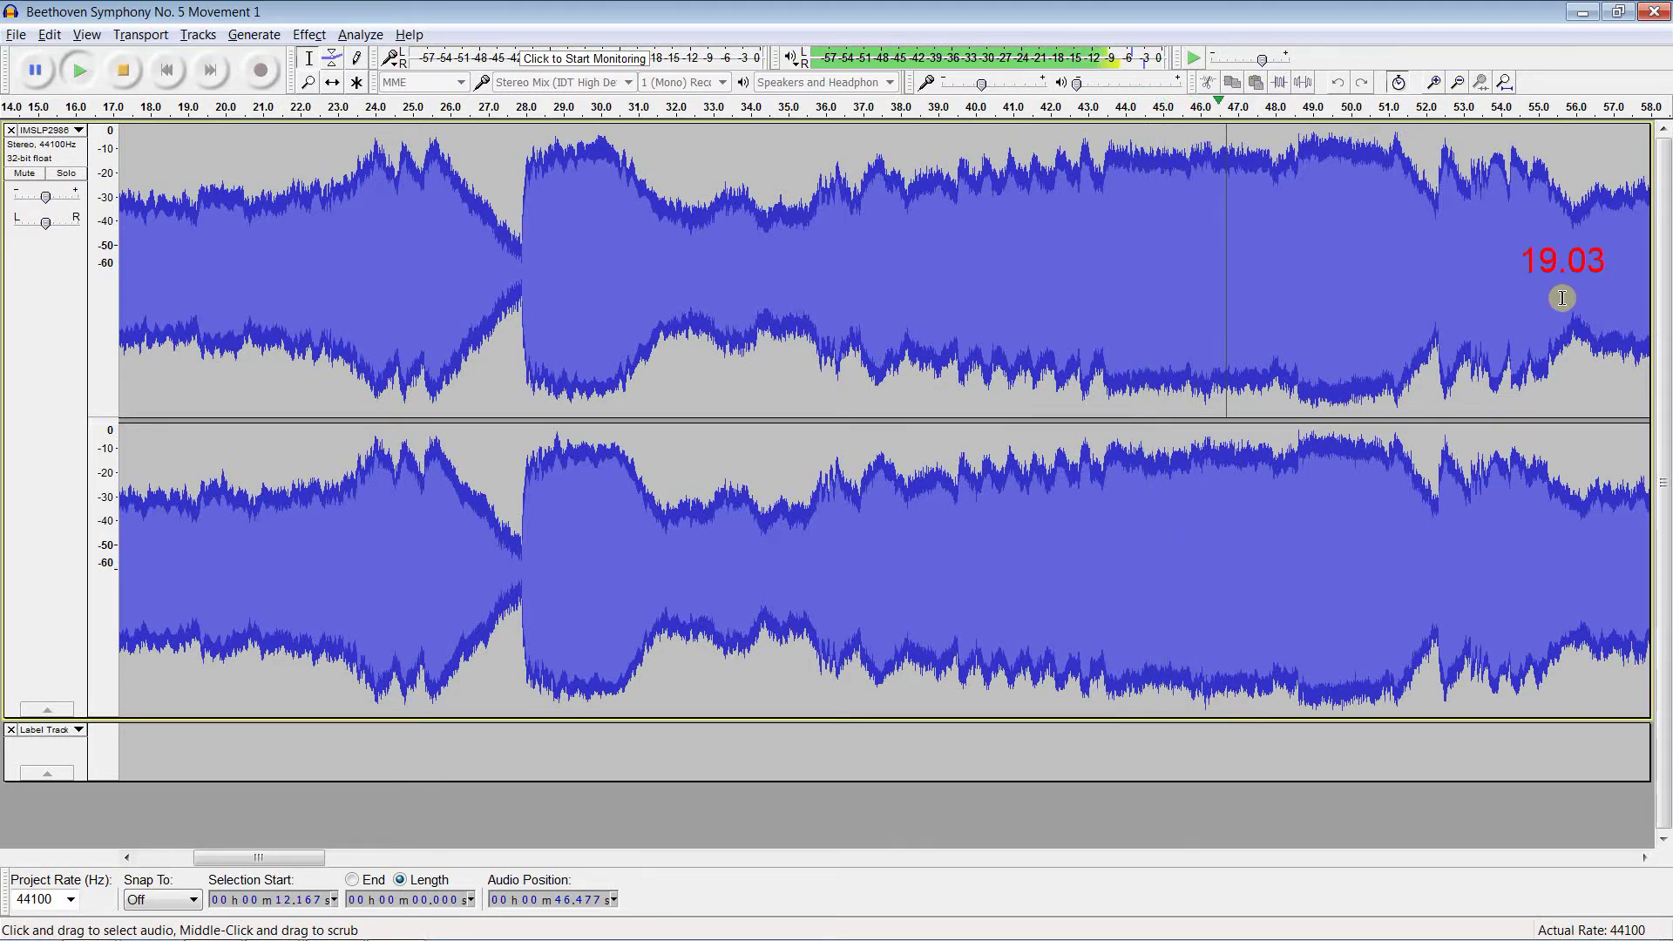
key(space)
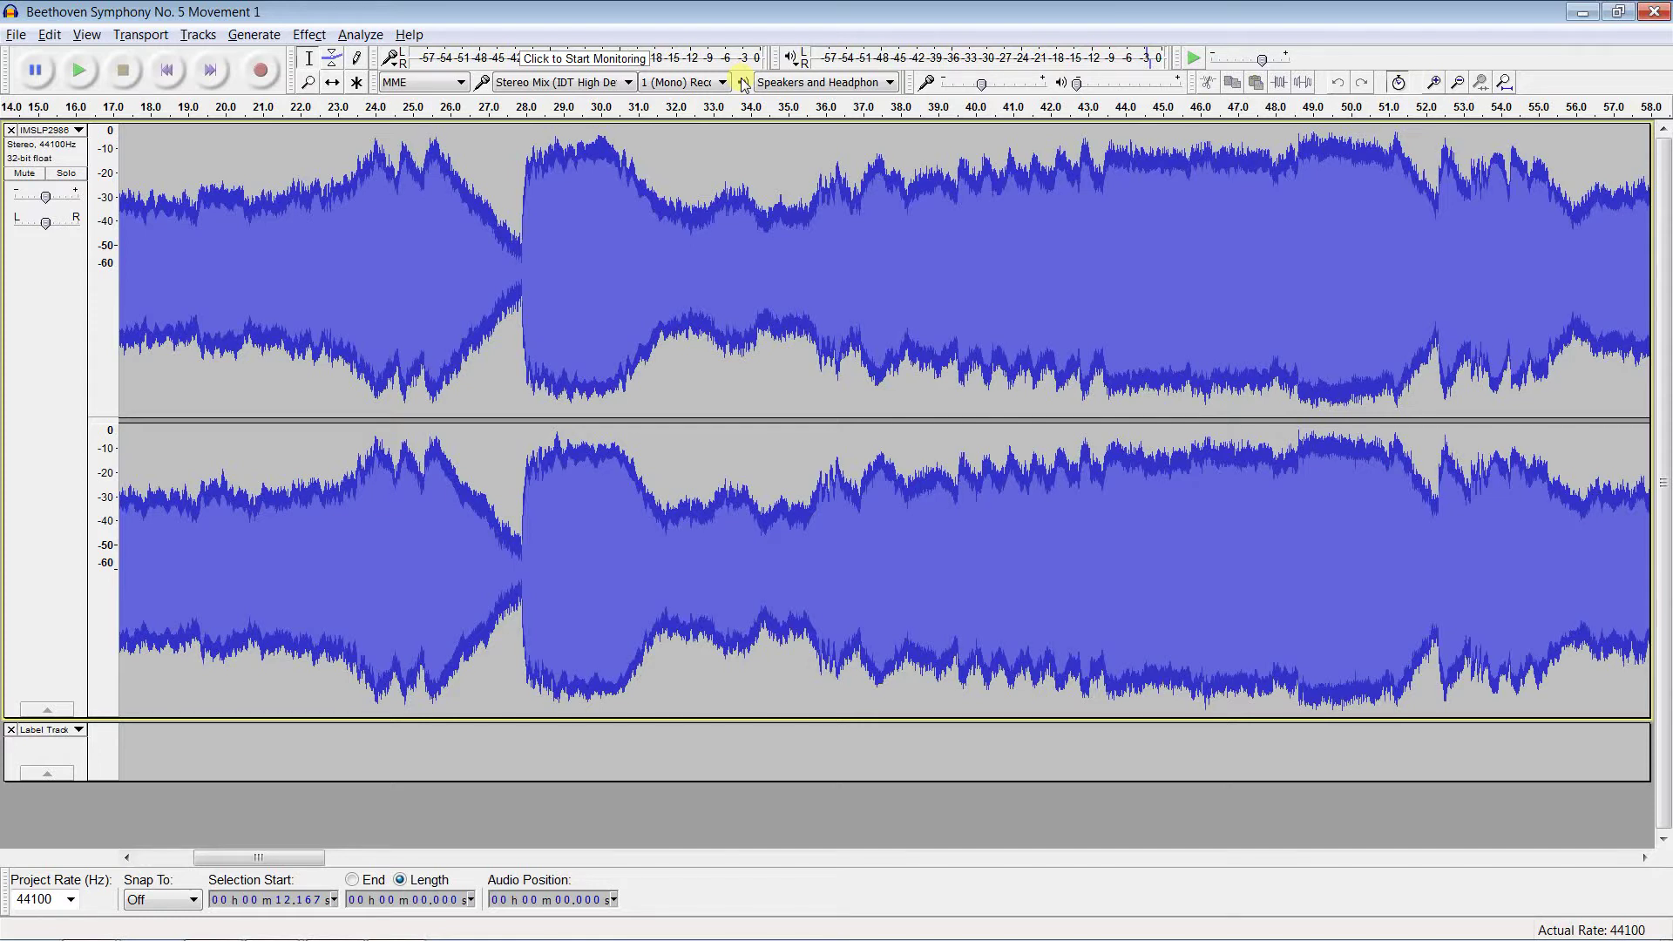
key(ctrl+f)
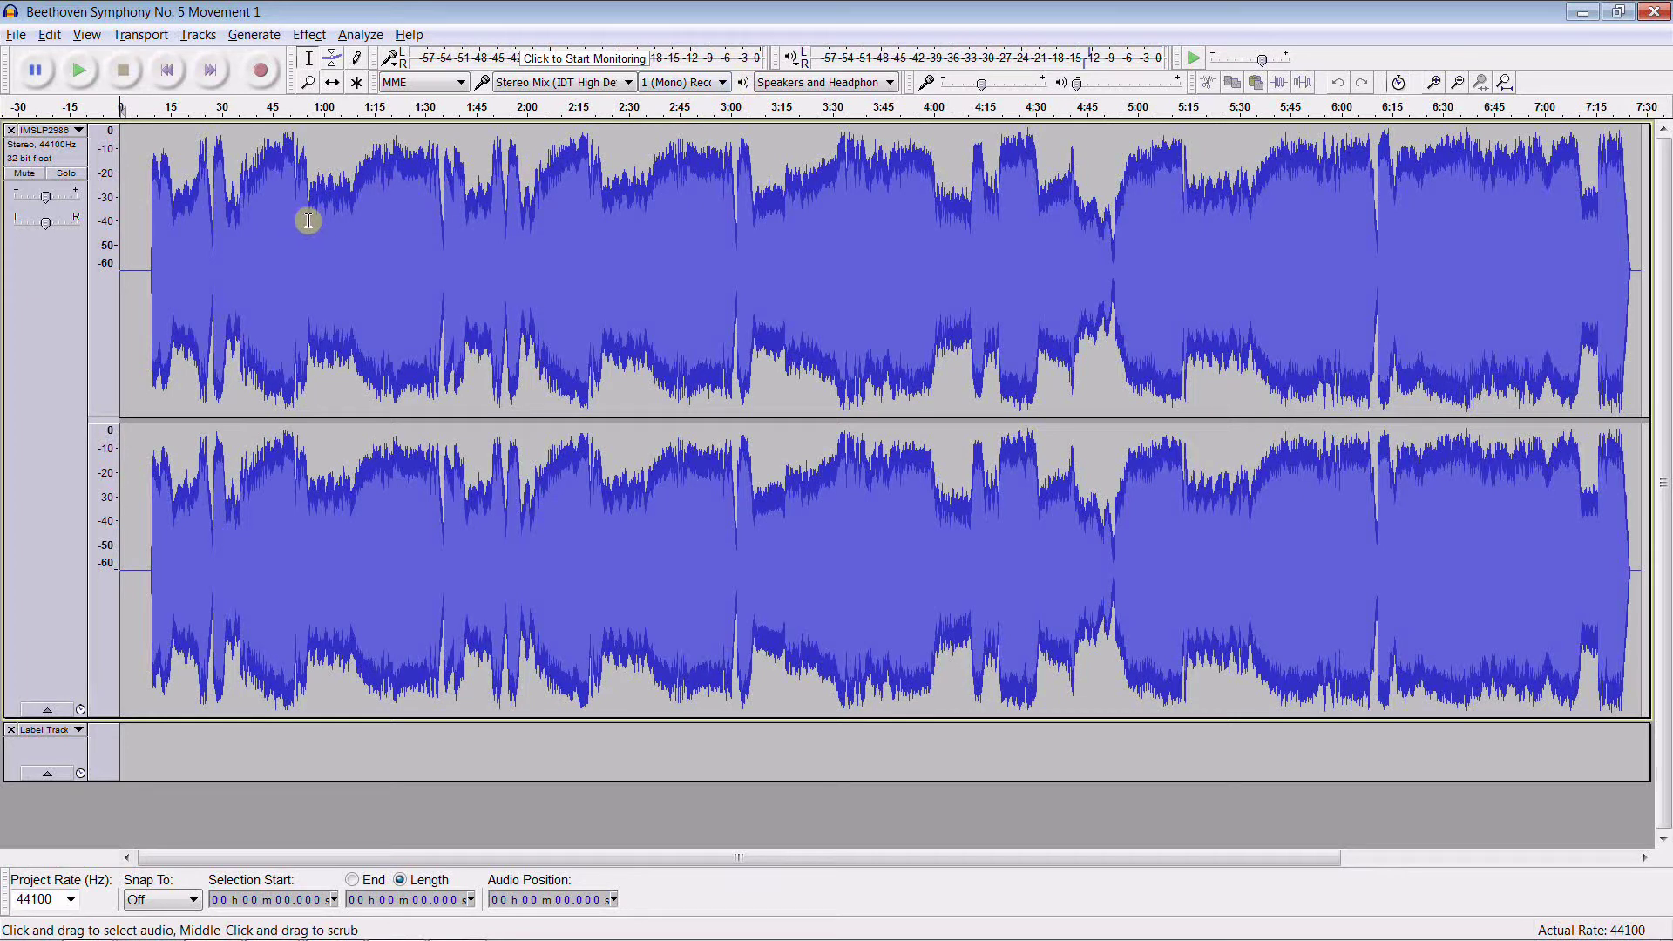
Play the movement, stop near 3:05, and zoom out to show about 1:00–5:00
key(space)
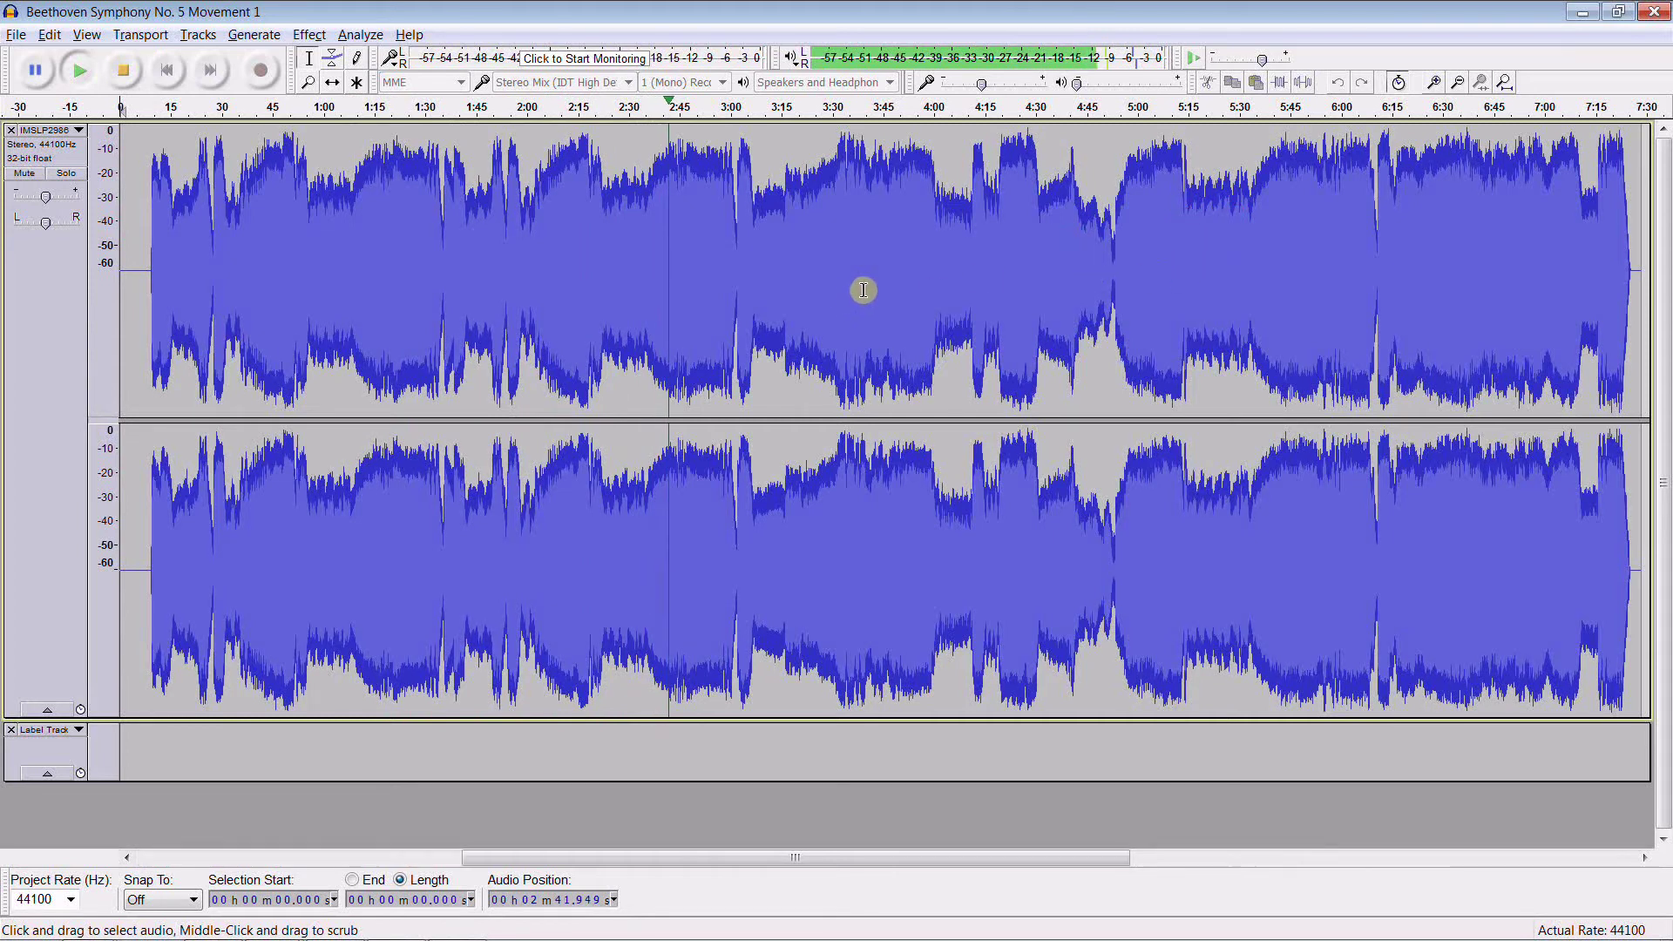
scroll(853, 296, up, 2)
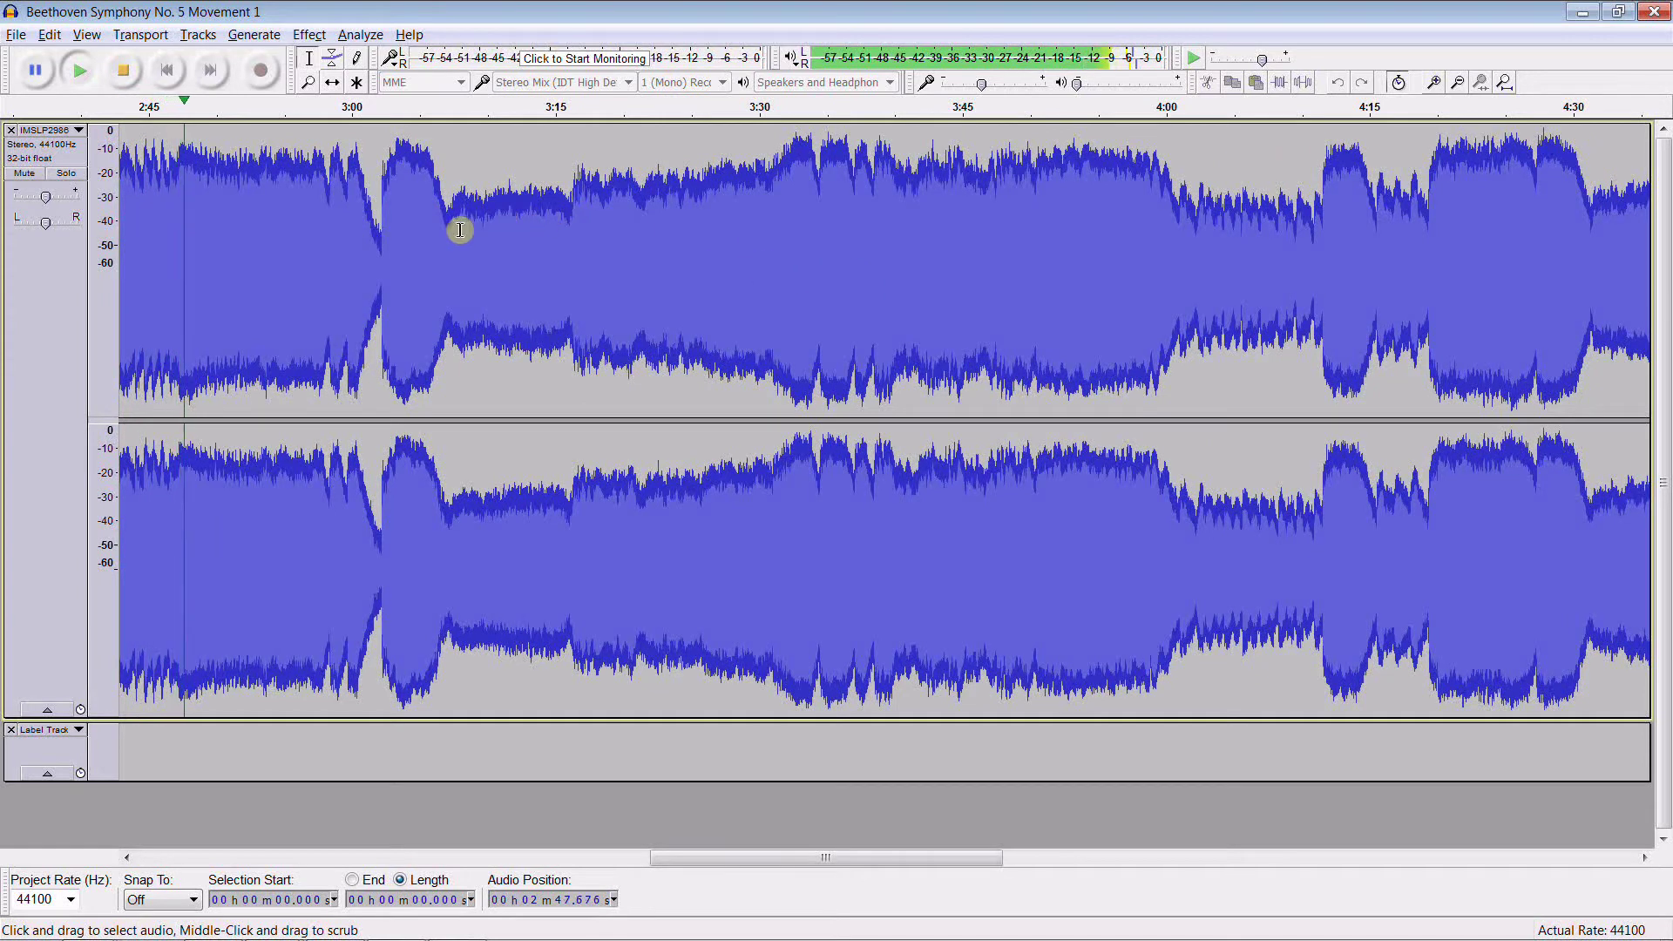
scroll(446, 223, up, 1)
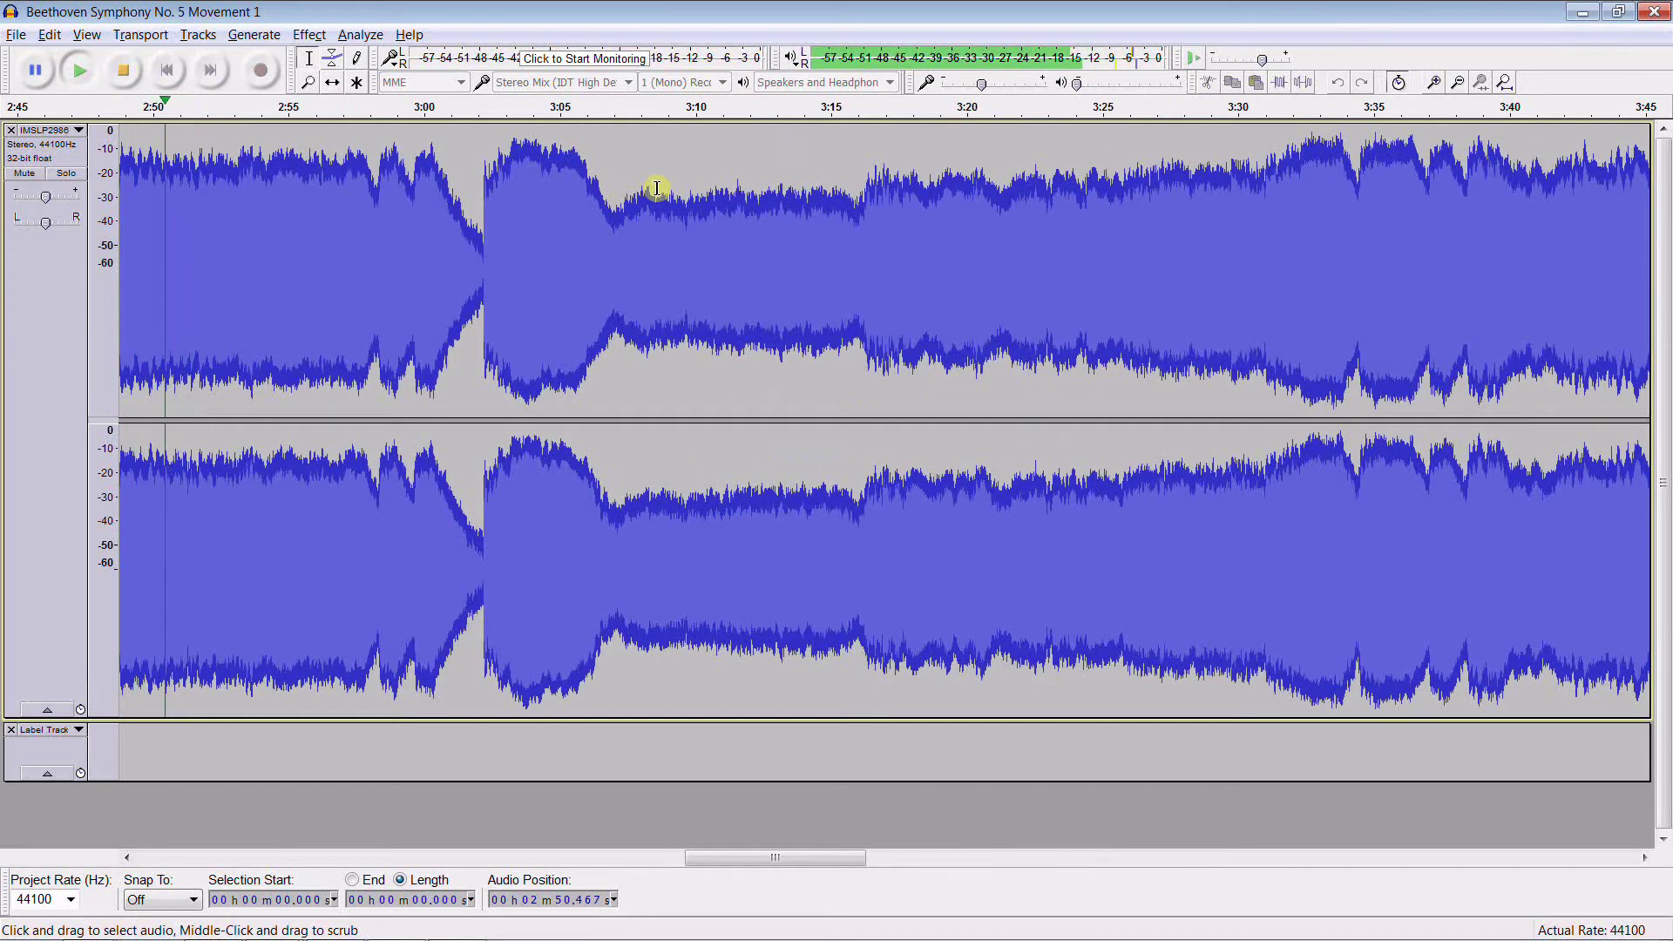
scroll(655, 187, up, 2)
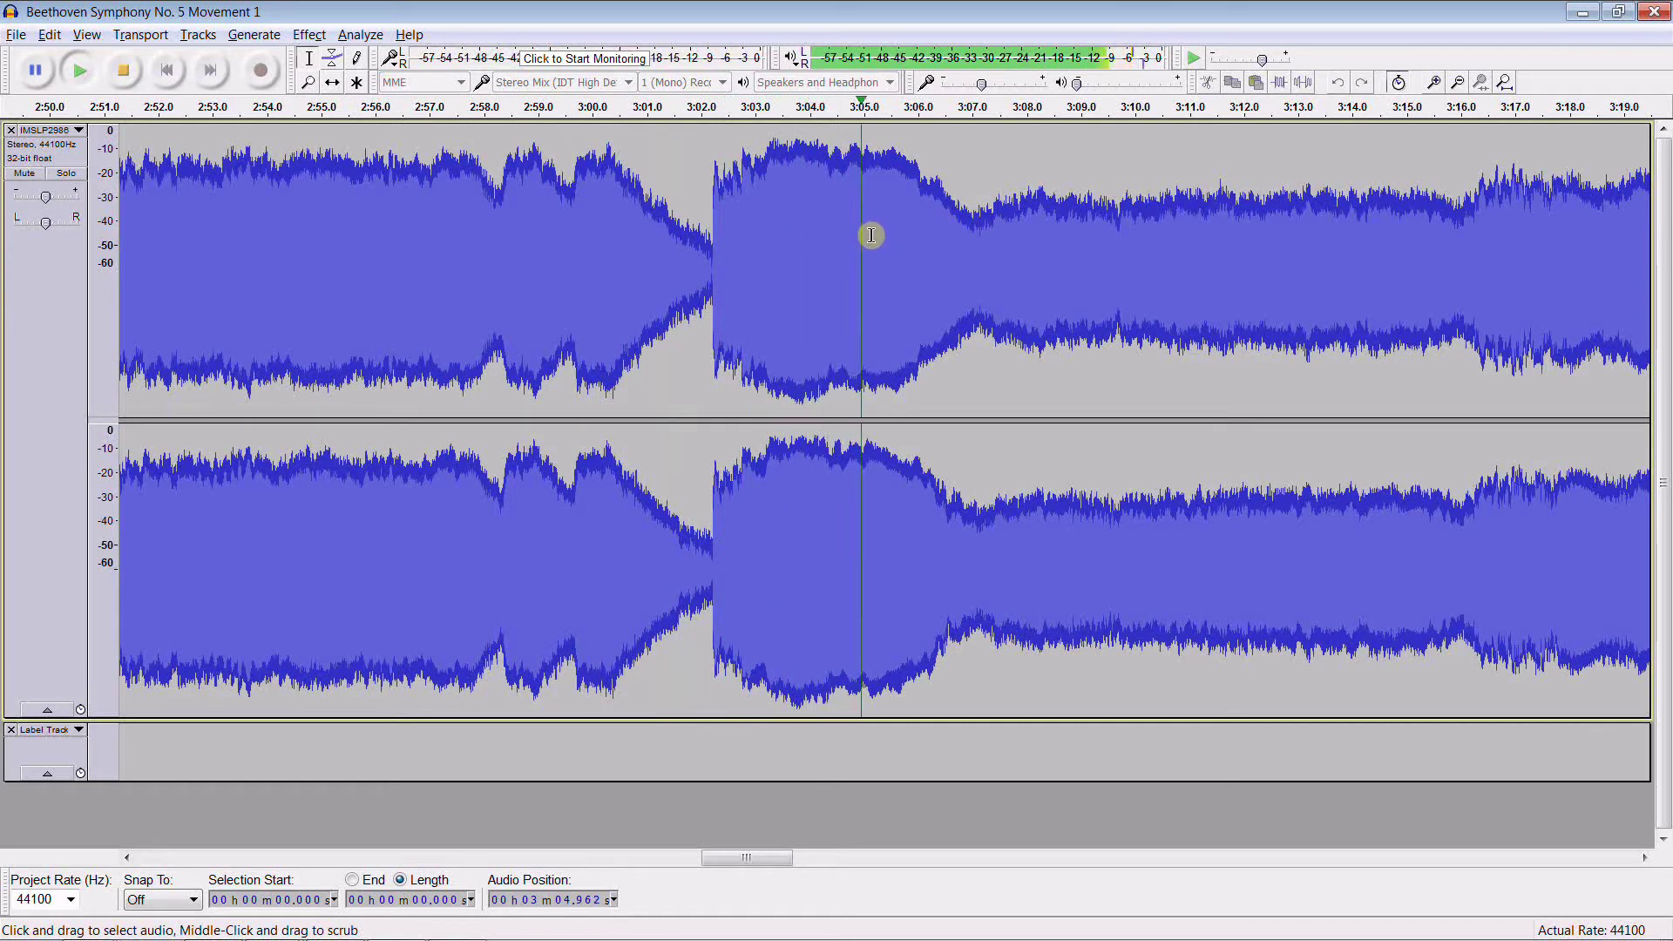
key(space)
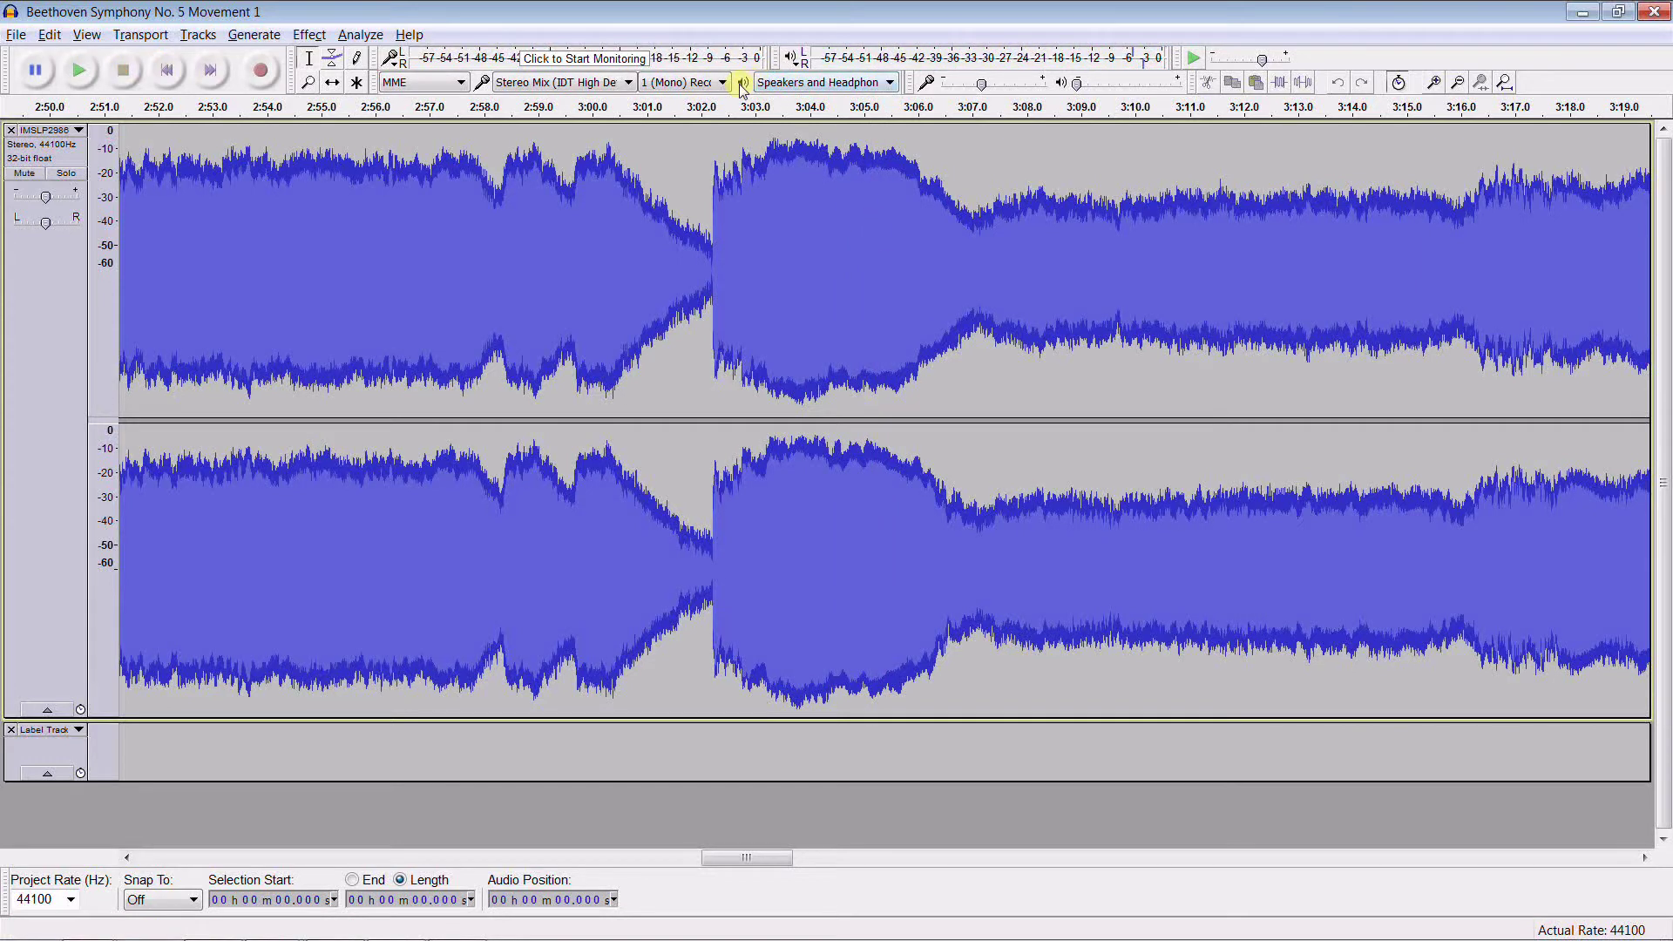
key(ctrl+3)
key(ctrl+3)
key(ctrl+3)
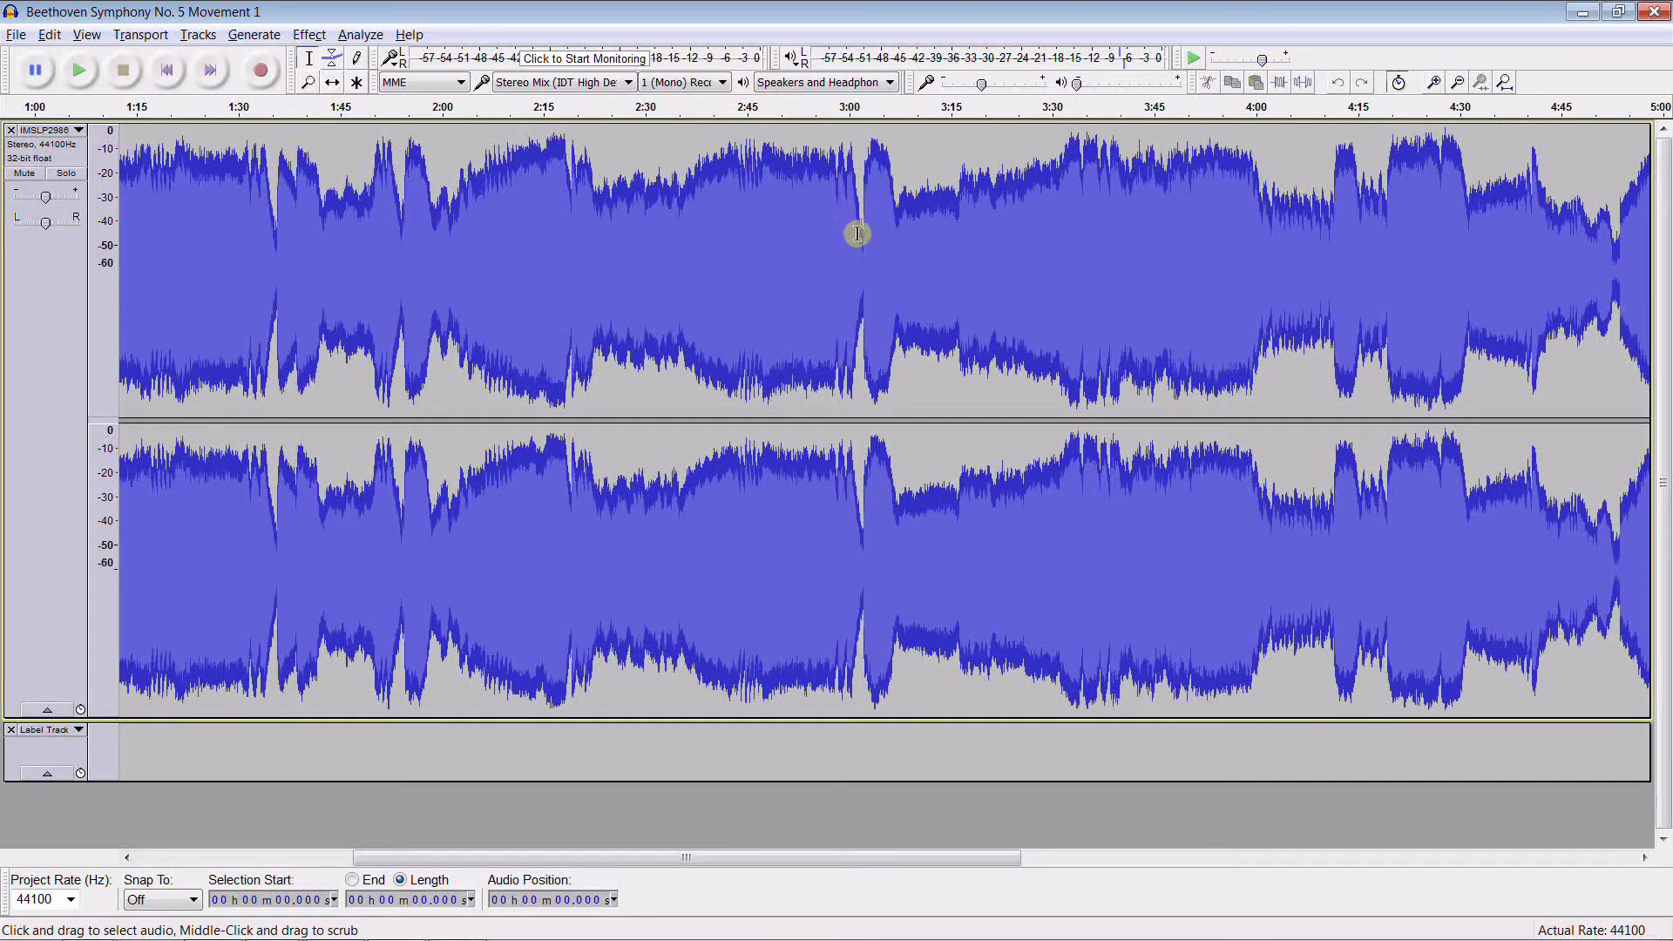
key(shift)
key(space)
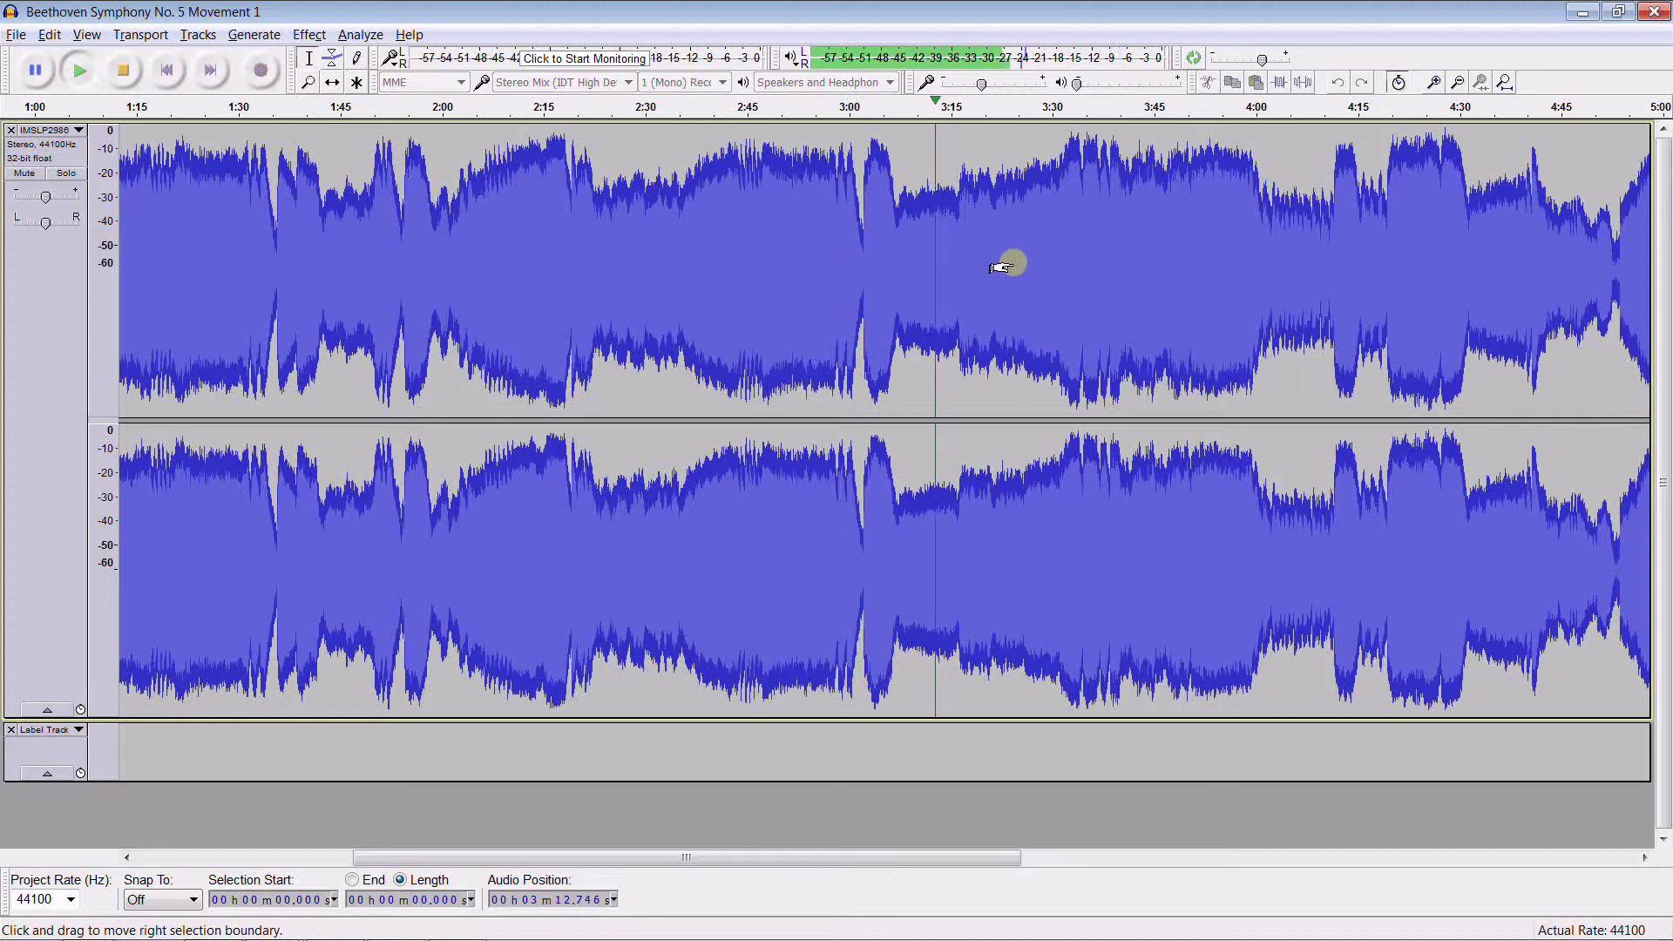
key(shift+Right)
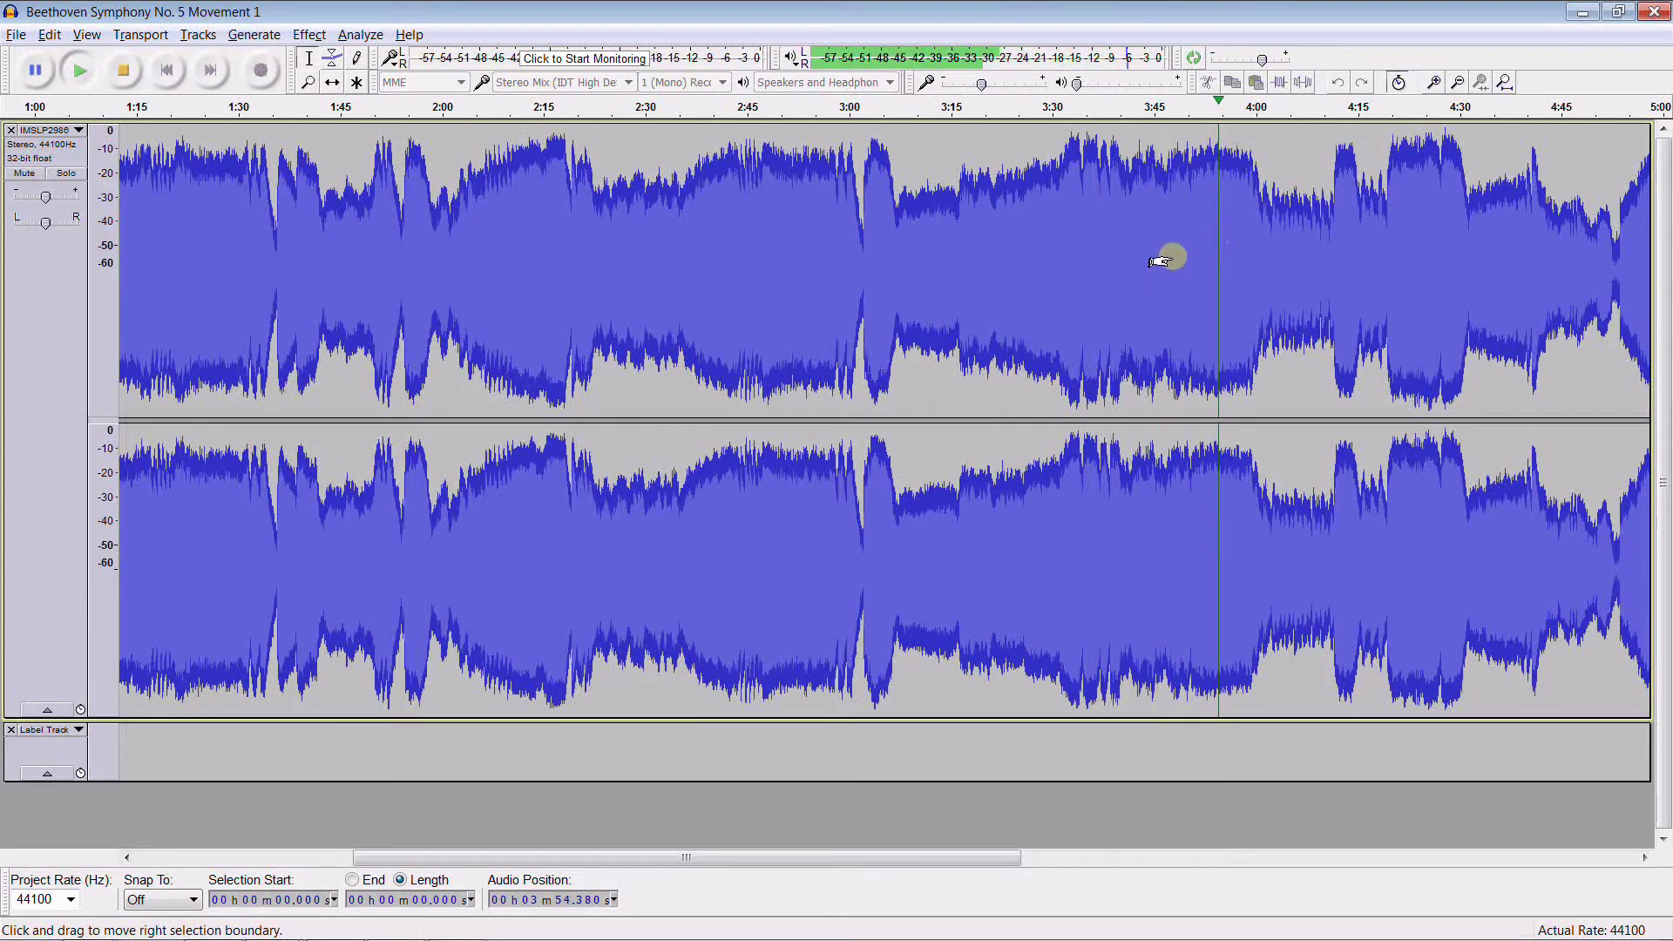
key(shift+Left)
key(shift+Left)
key(shift+Left)
key(shift+Left)
key(shift+Left)
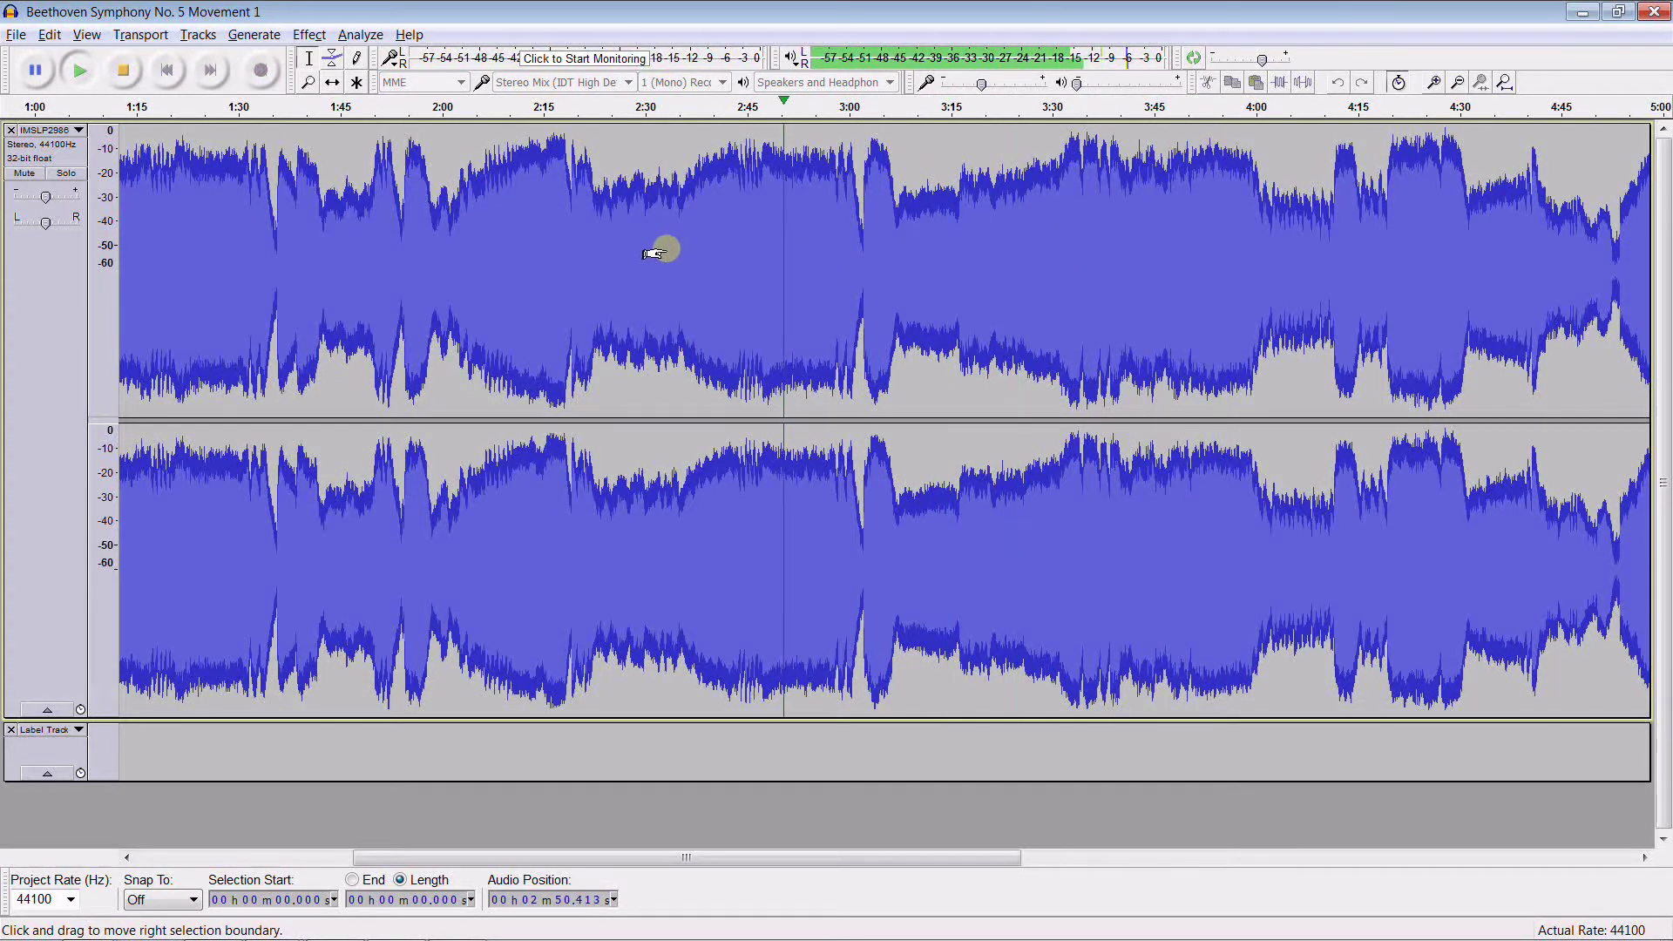
key(shift+Right)
key(shift+Right)
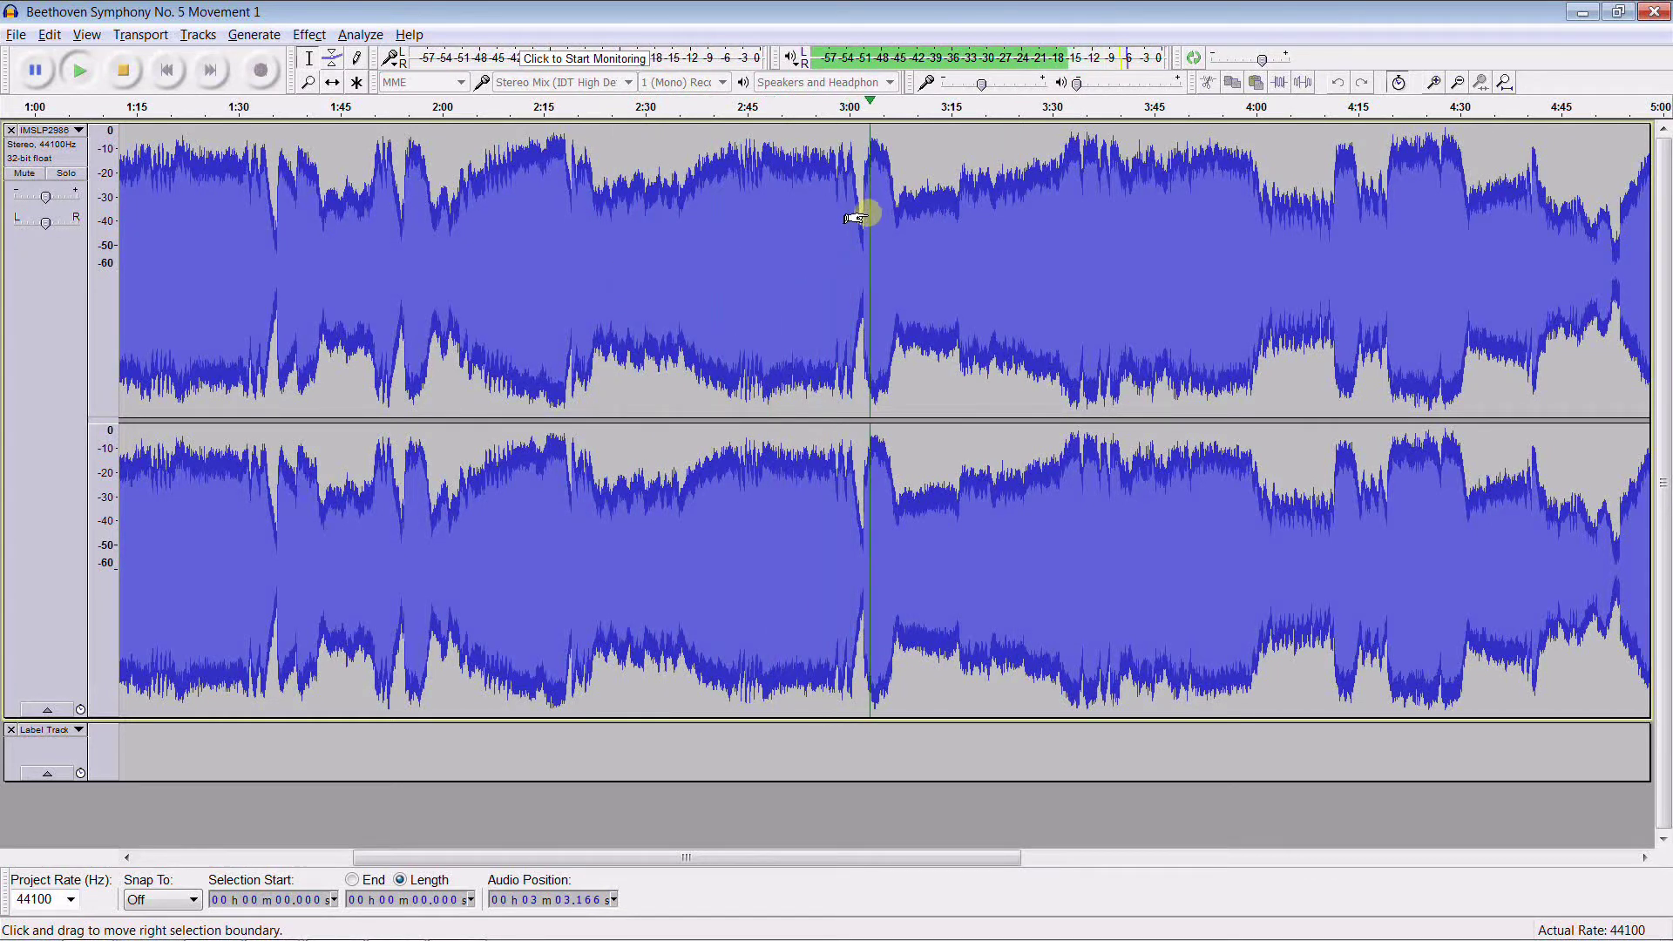
key(space)
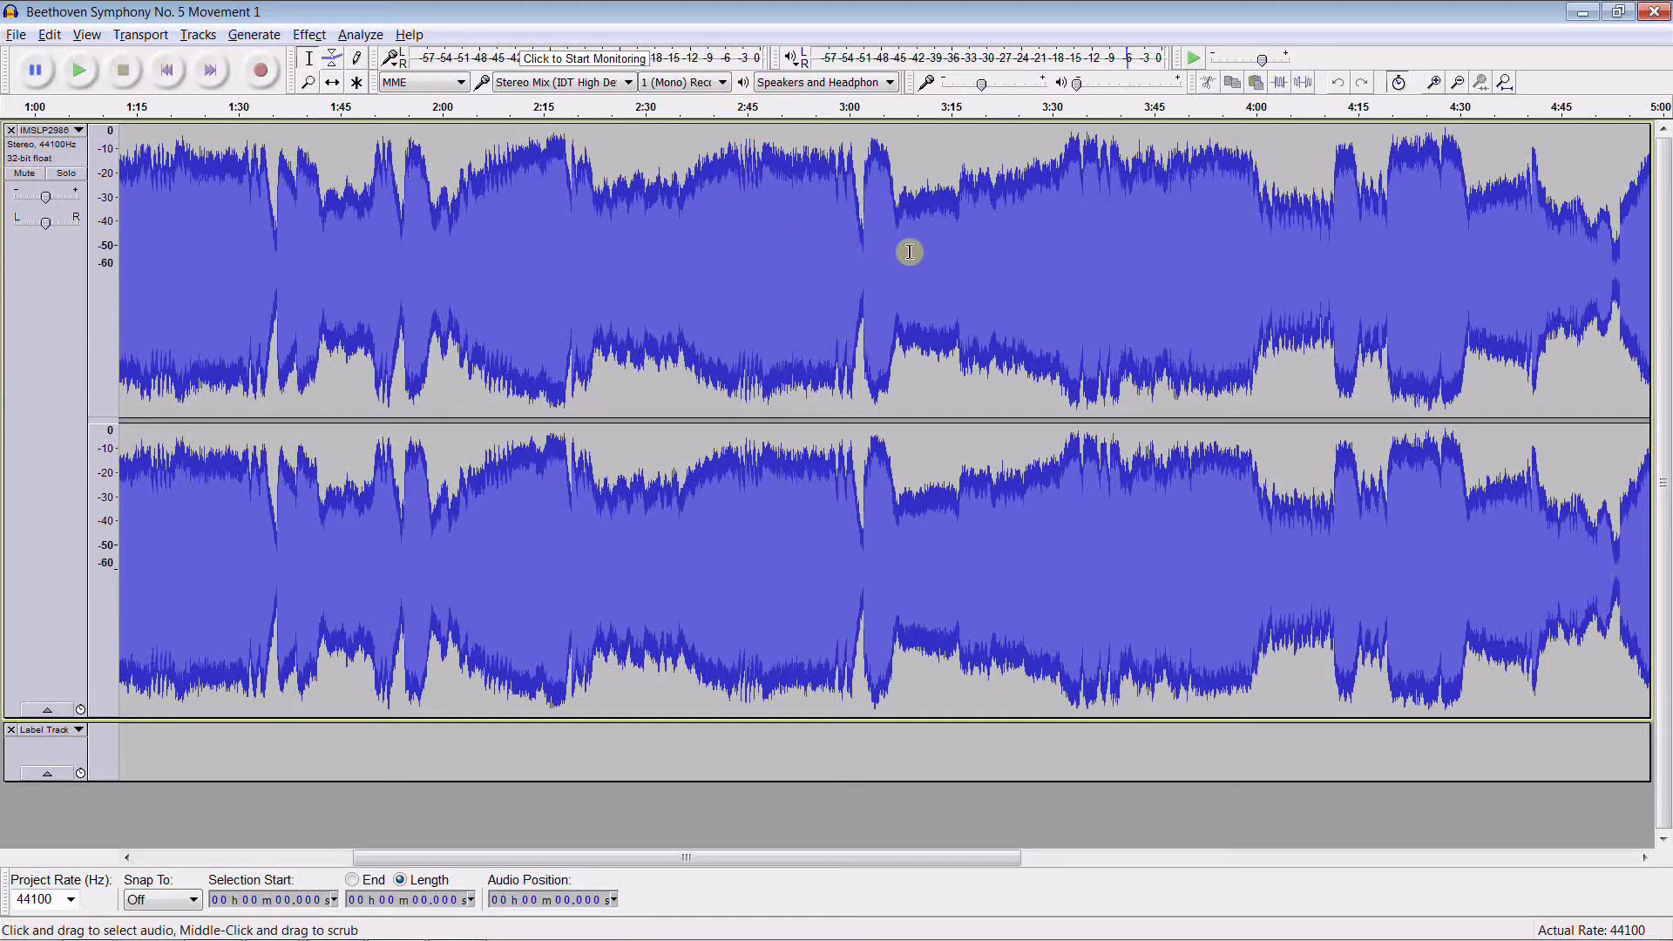
key(space)
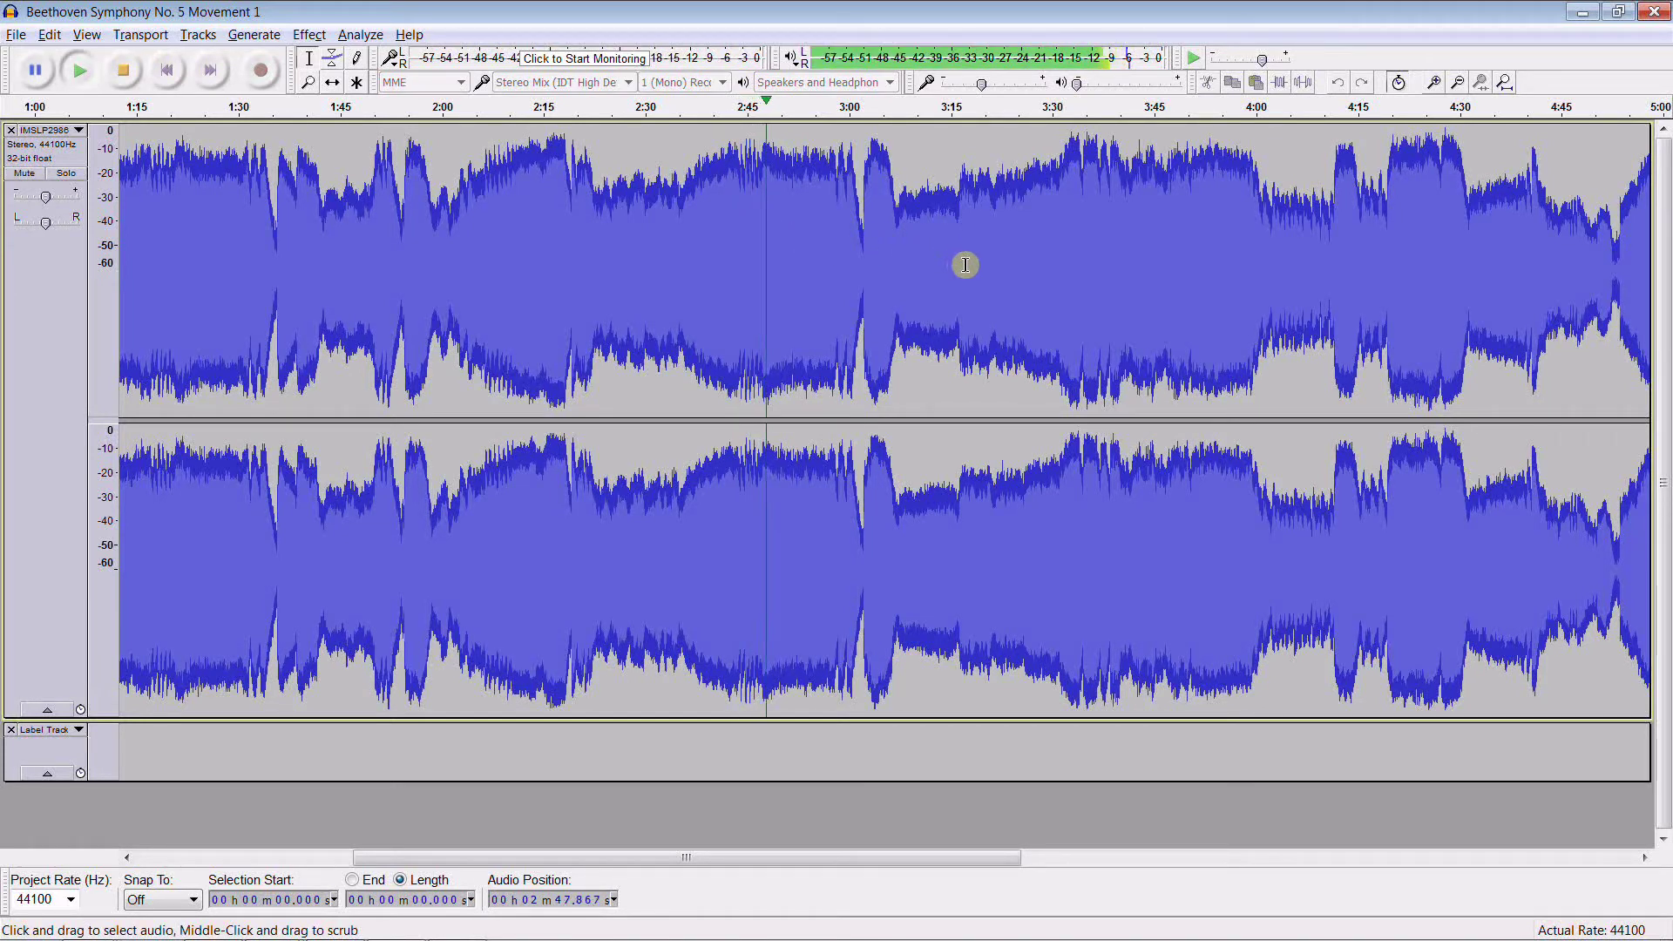
click(998, 265)
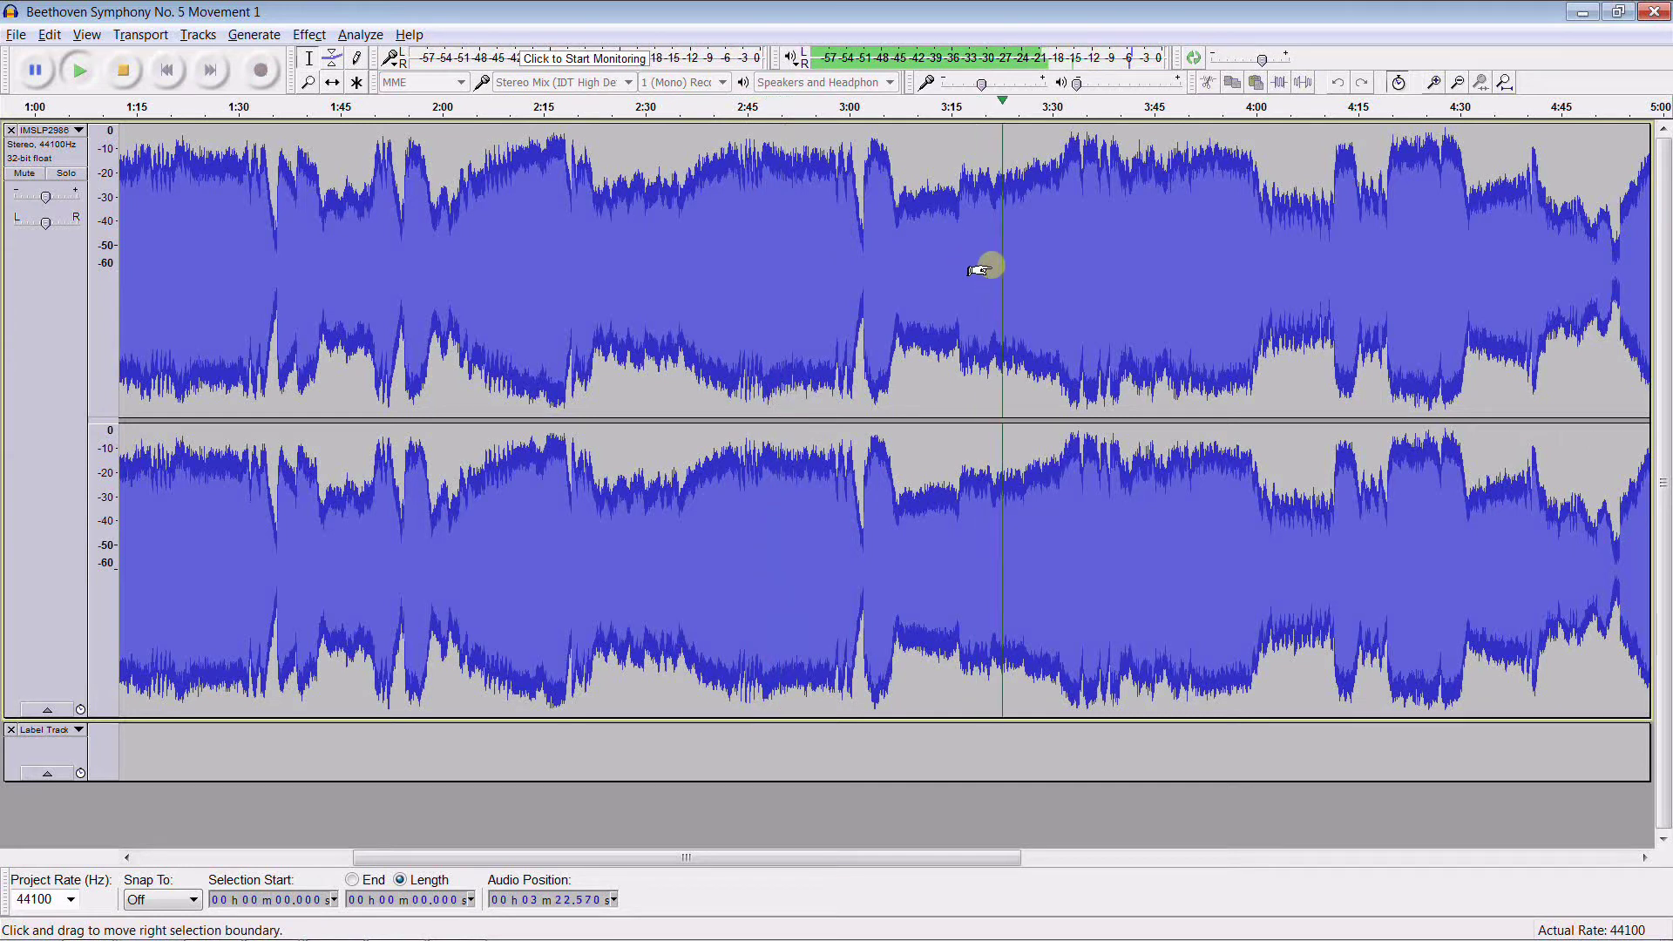
click(720, 250)
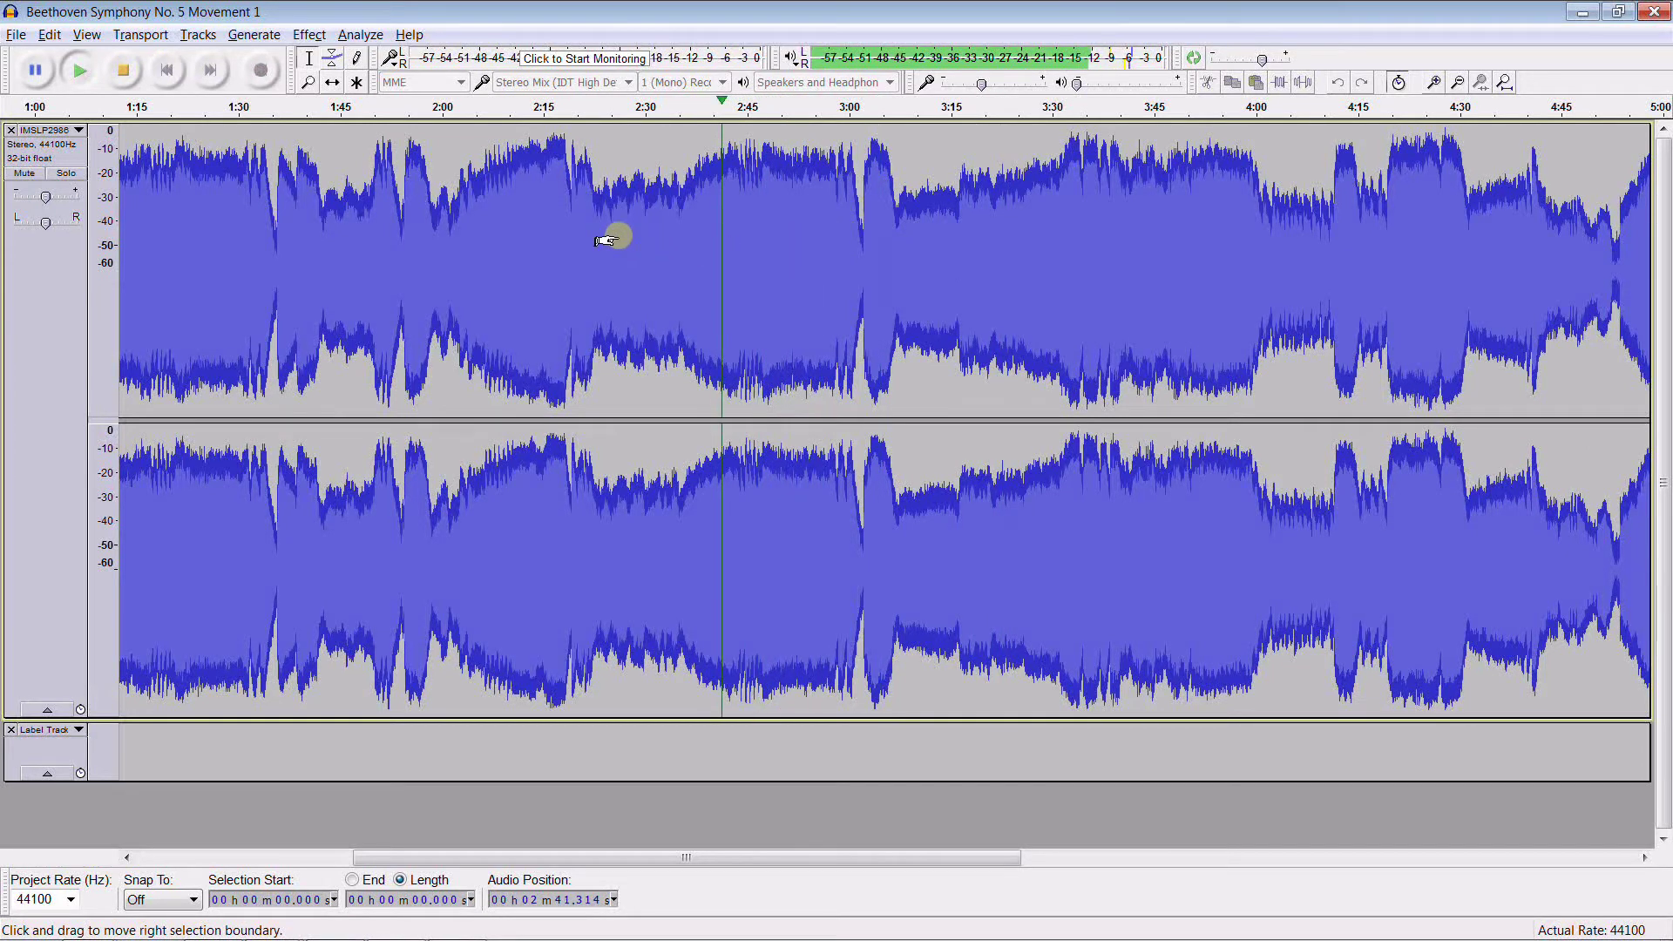
click(792, 252)
click(1084, 291)
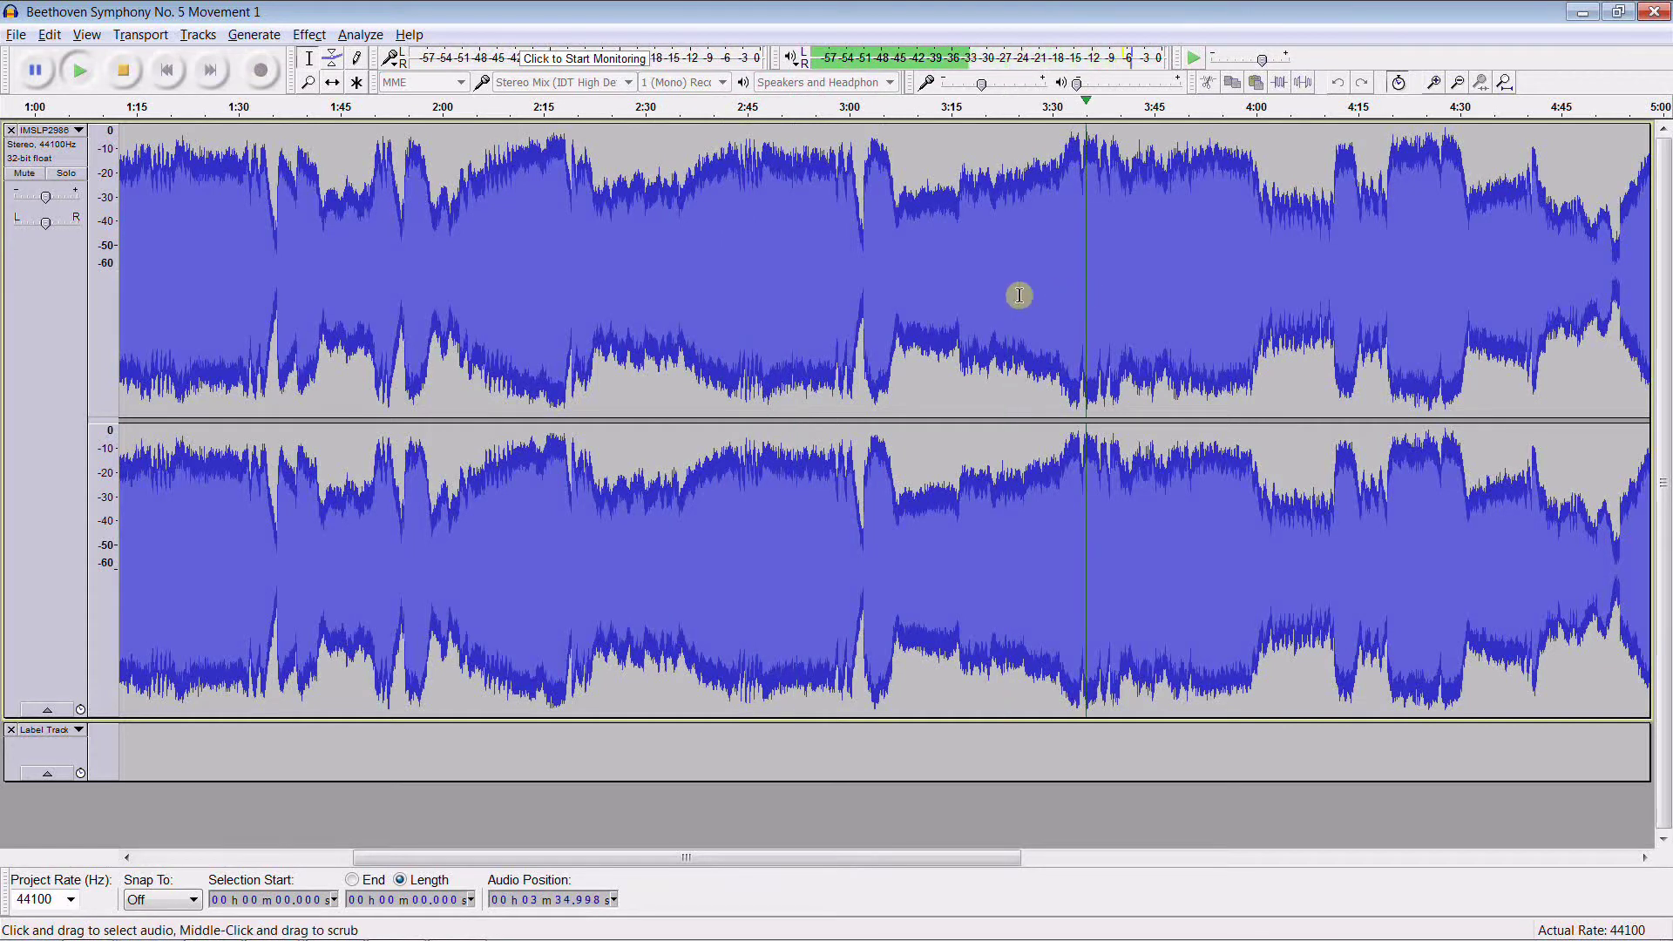
key(Left)
key(Left)
key(Left)
key(Left)
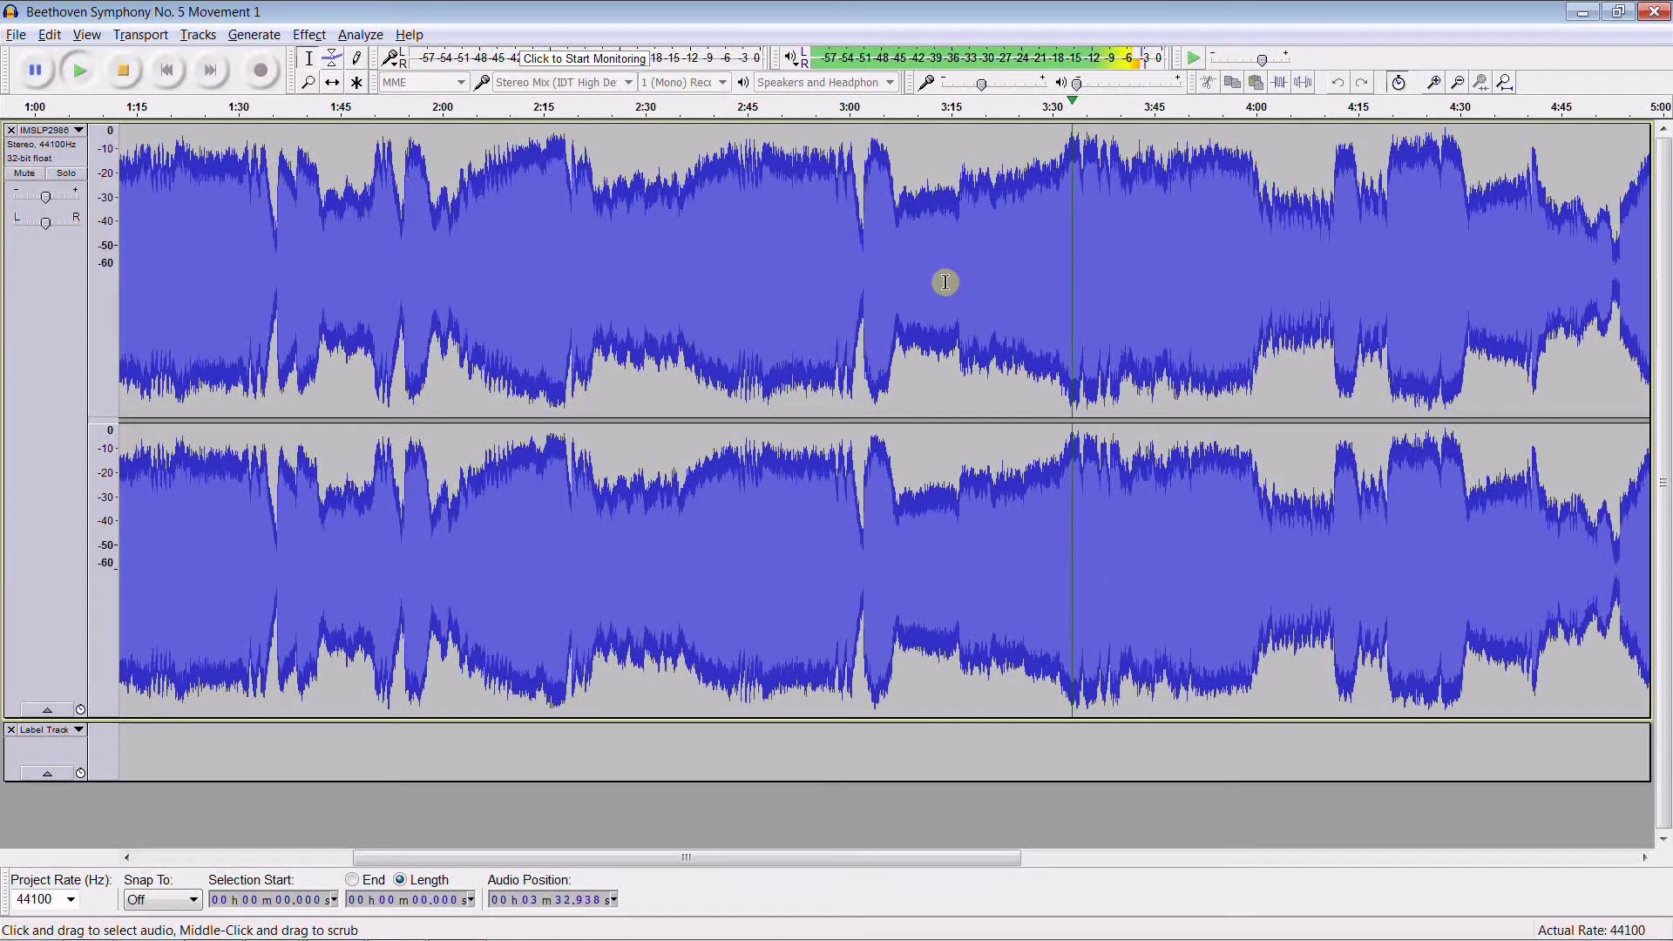
key(Left)
key(Left)
key(Left)
key(Left)
key(Left)
key(Left)
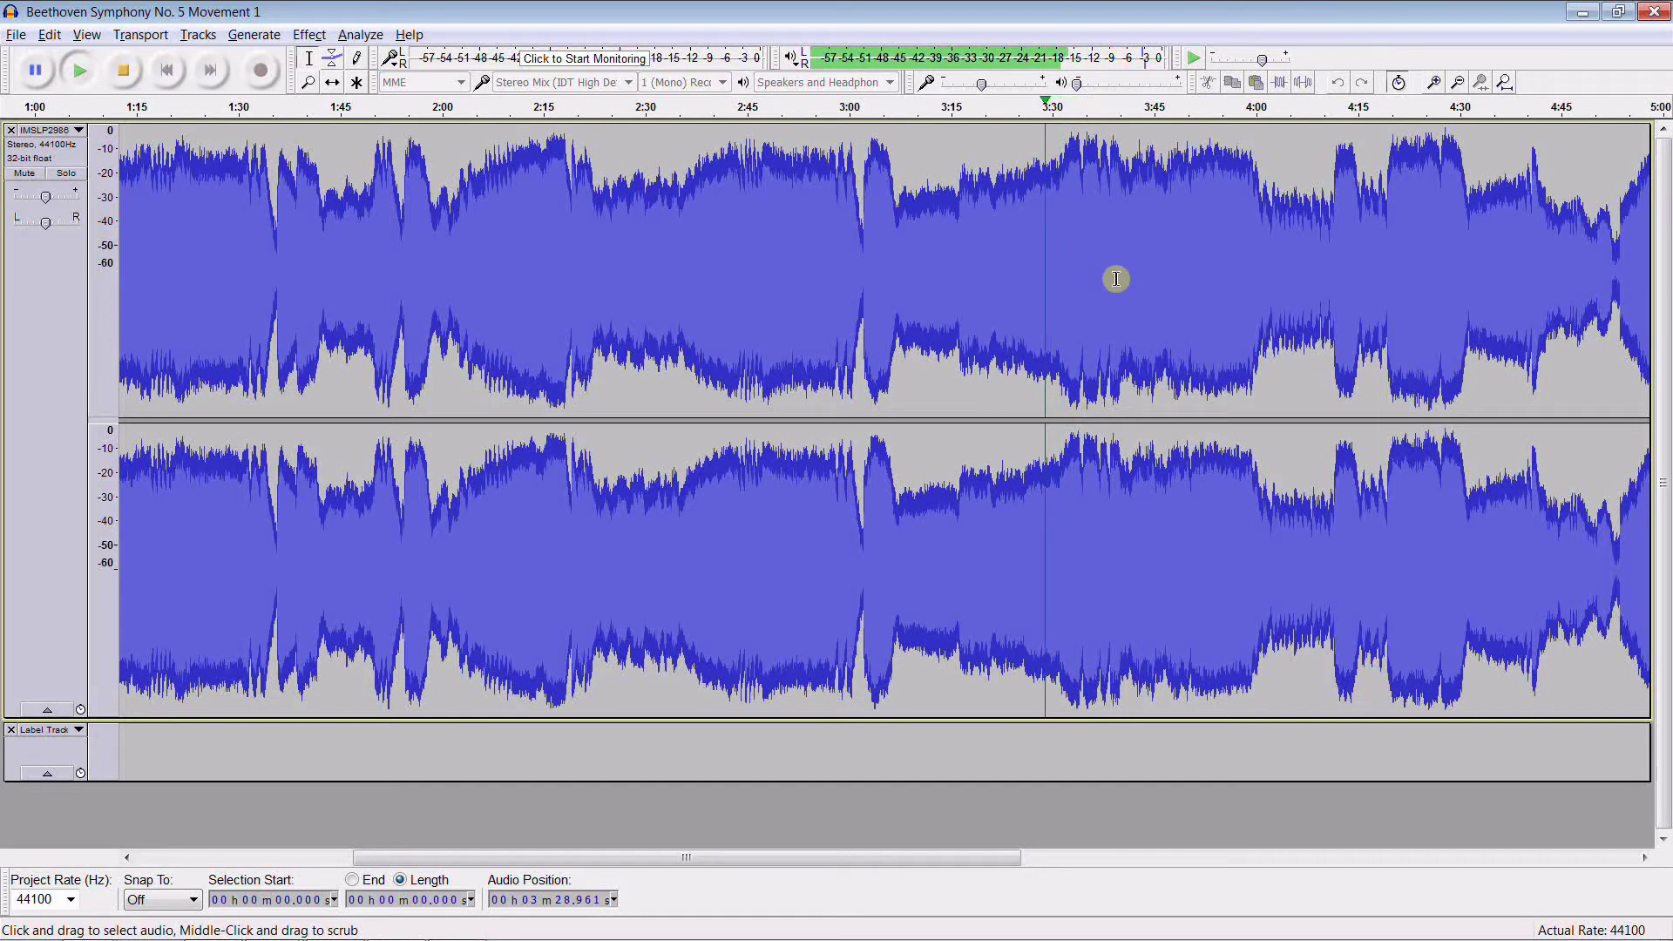
key(Right)
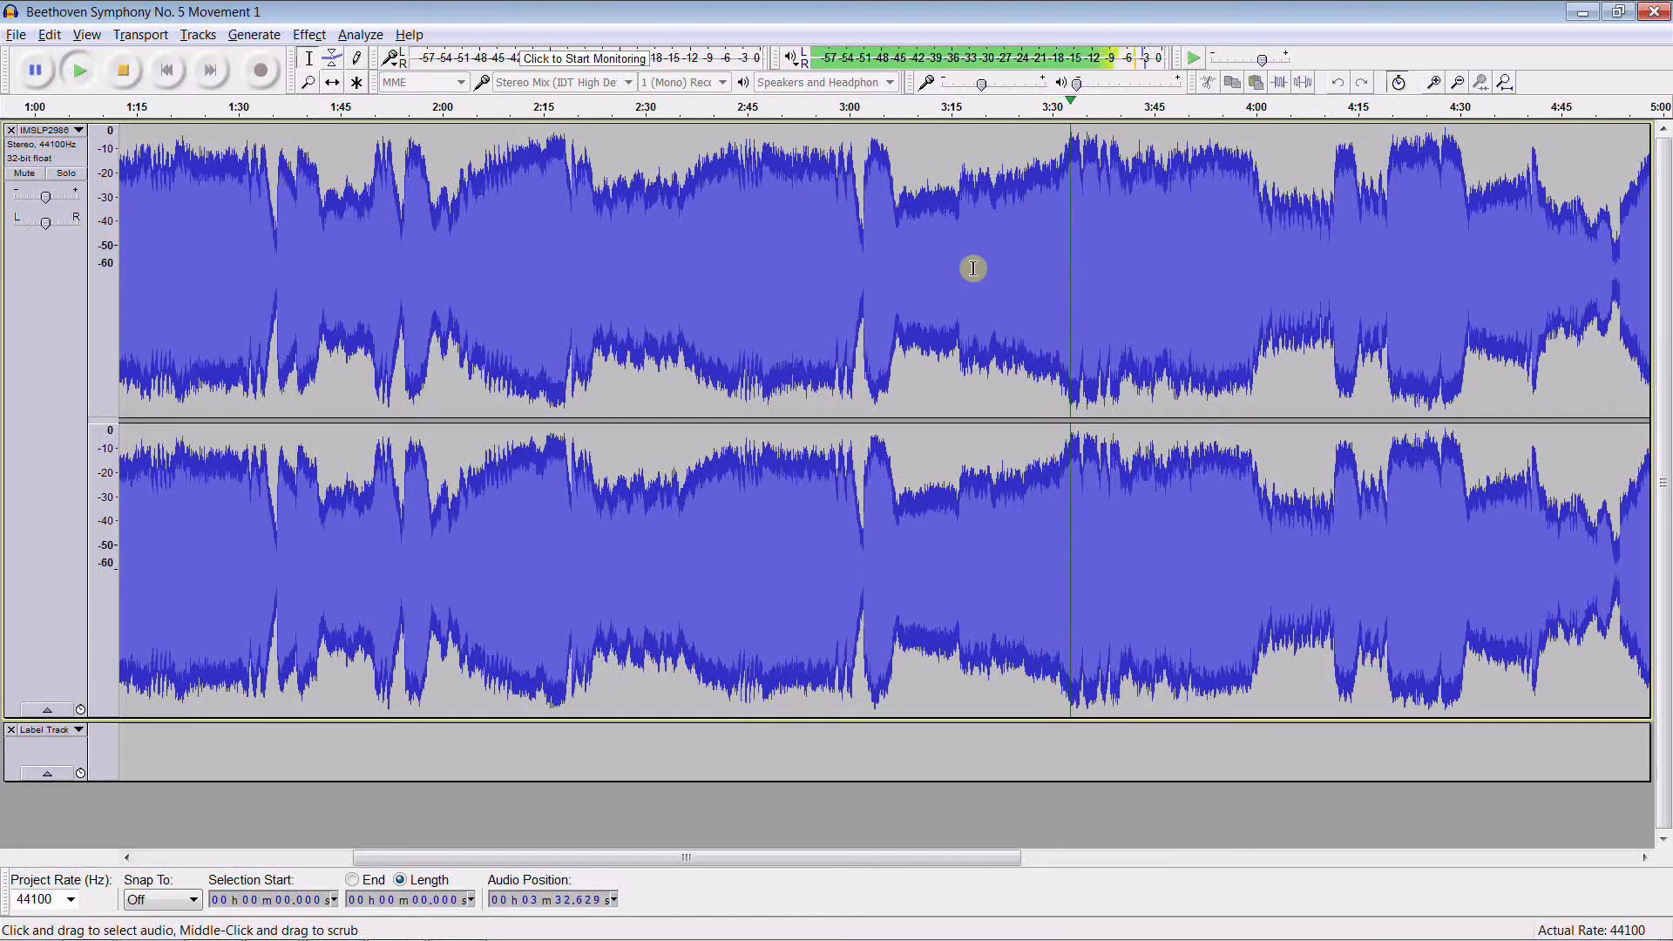
key(Left)
key(Left)
key(Left)
key(Left)
key(Left)
key(Left)
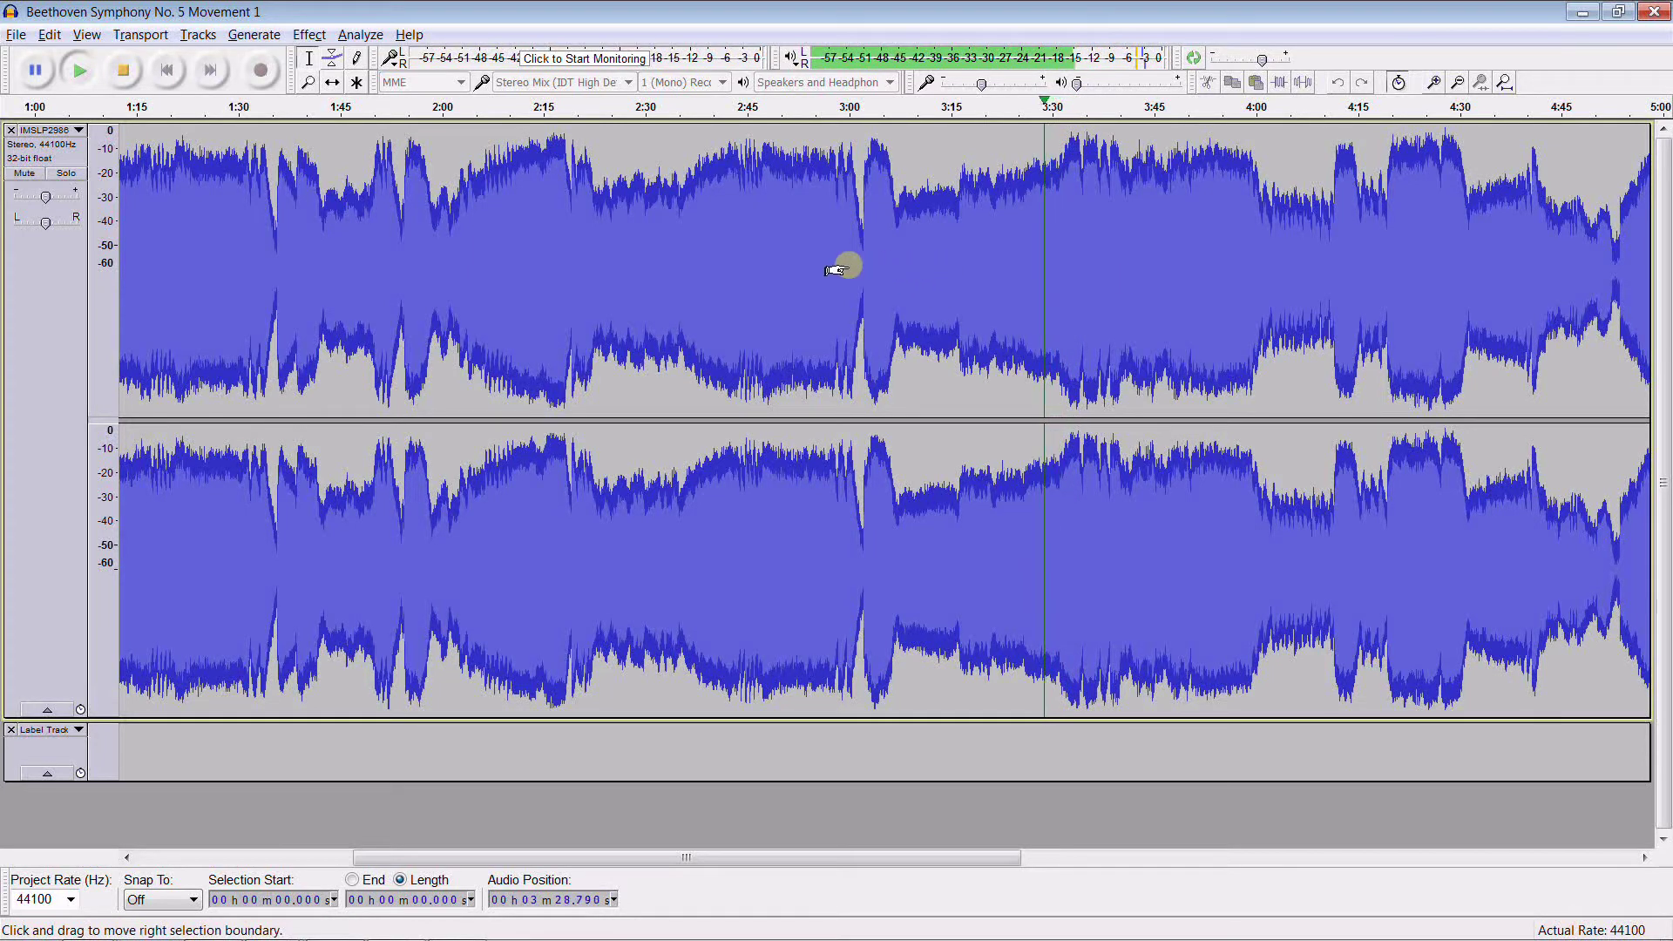
click(845, 258)
key(space)
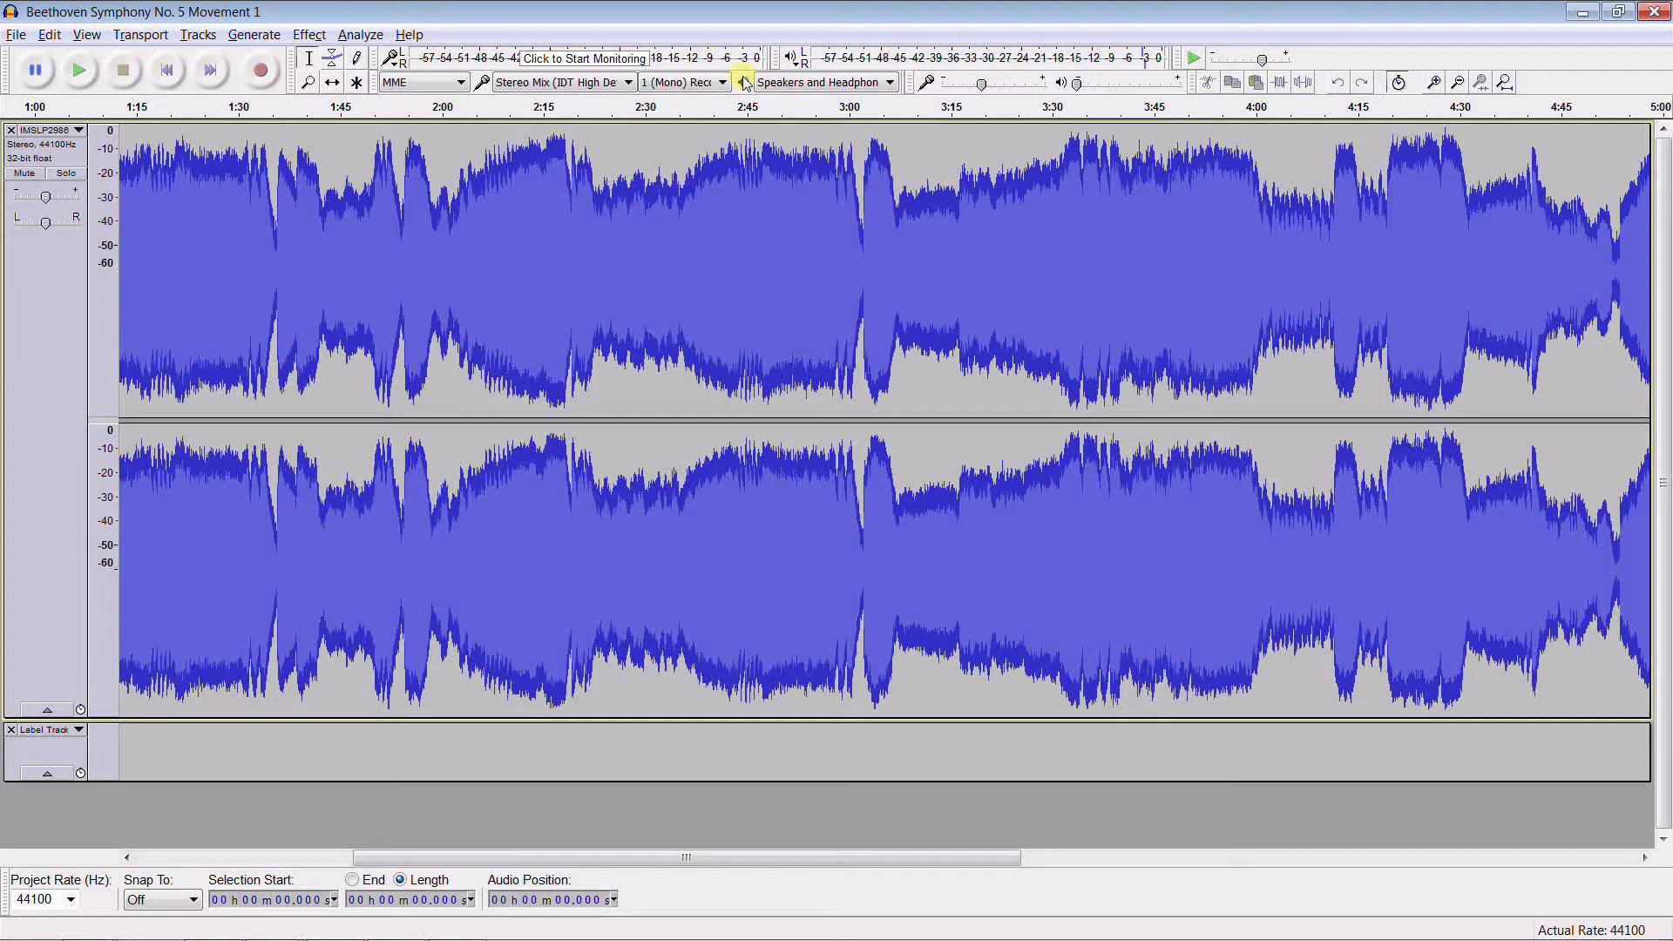
Scrub-drag to select the 17.8-second passage, zoom to it with Ctrl+E, and play it
scroll(746, 131, right, 1)
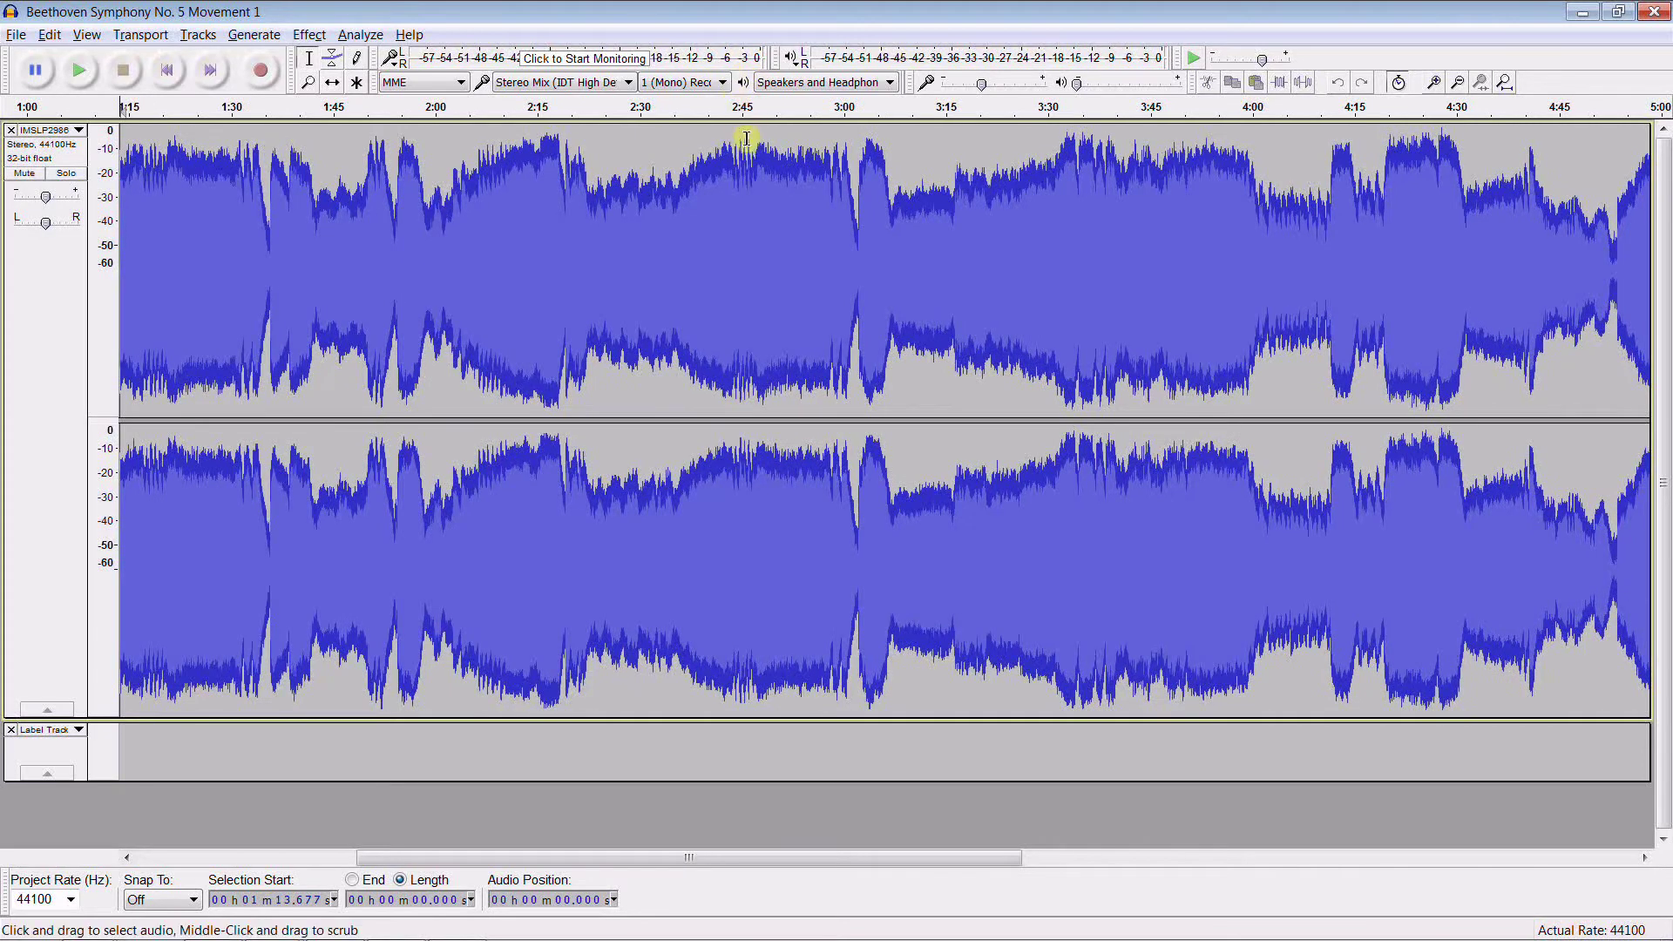
middle_click(754, 237)
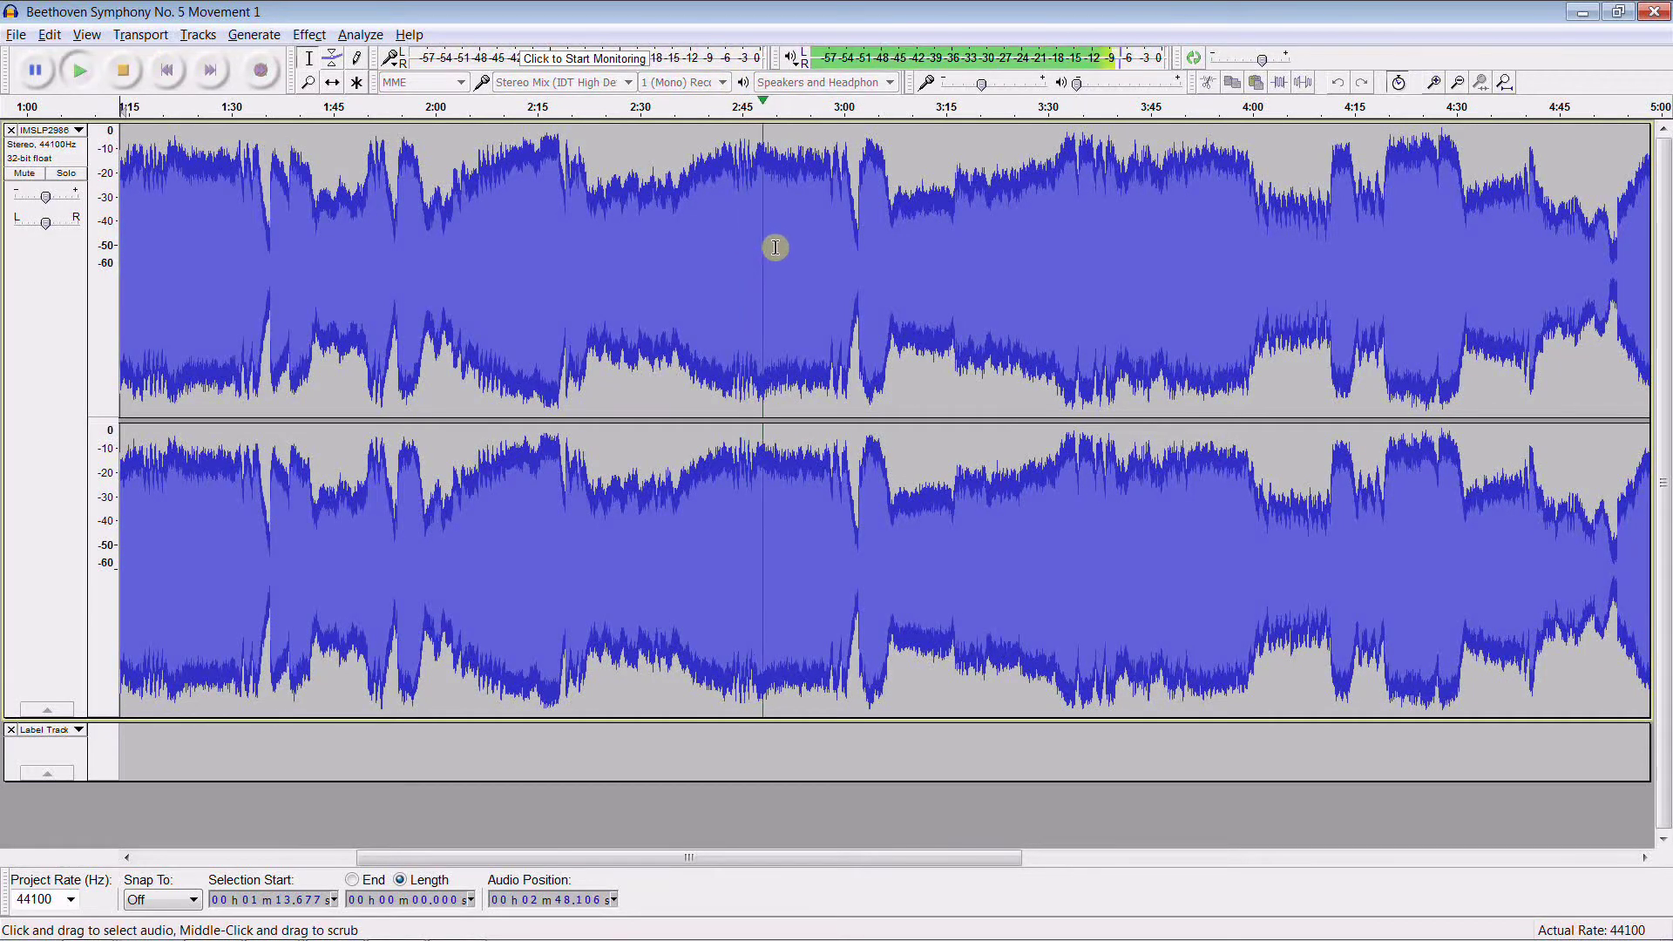
drag(914, 278, 1516, 266)
key(ctrl+e)
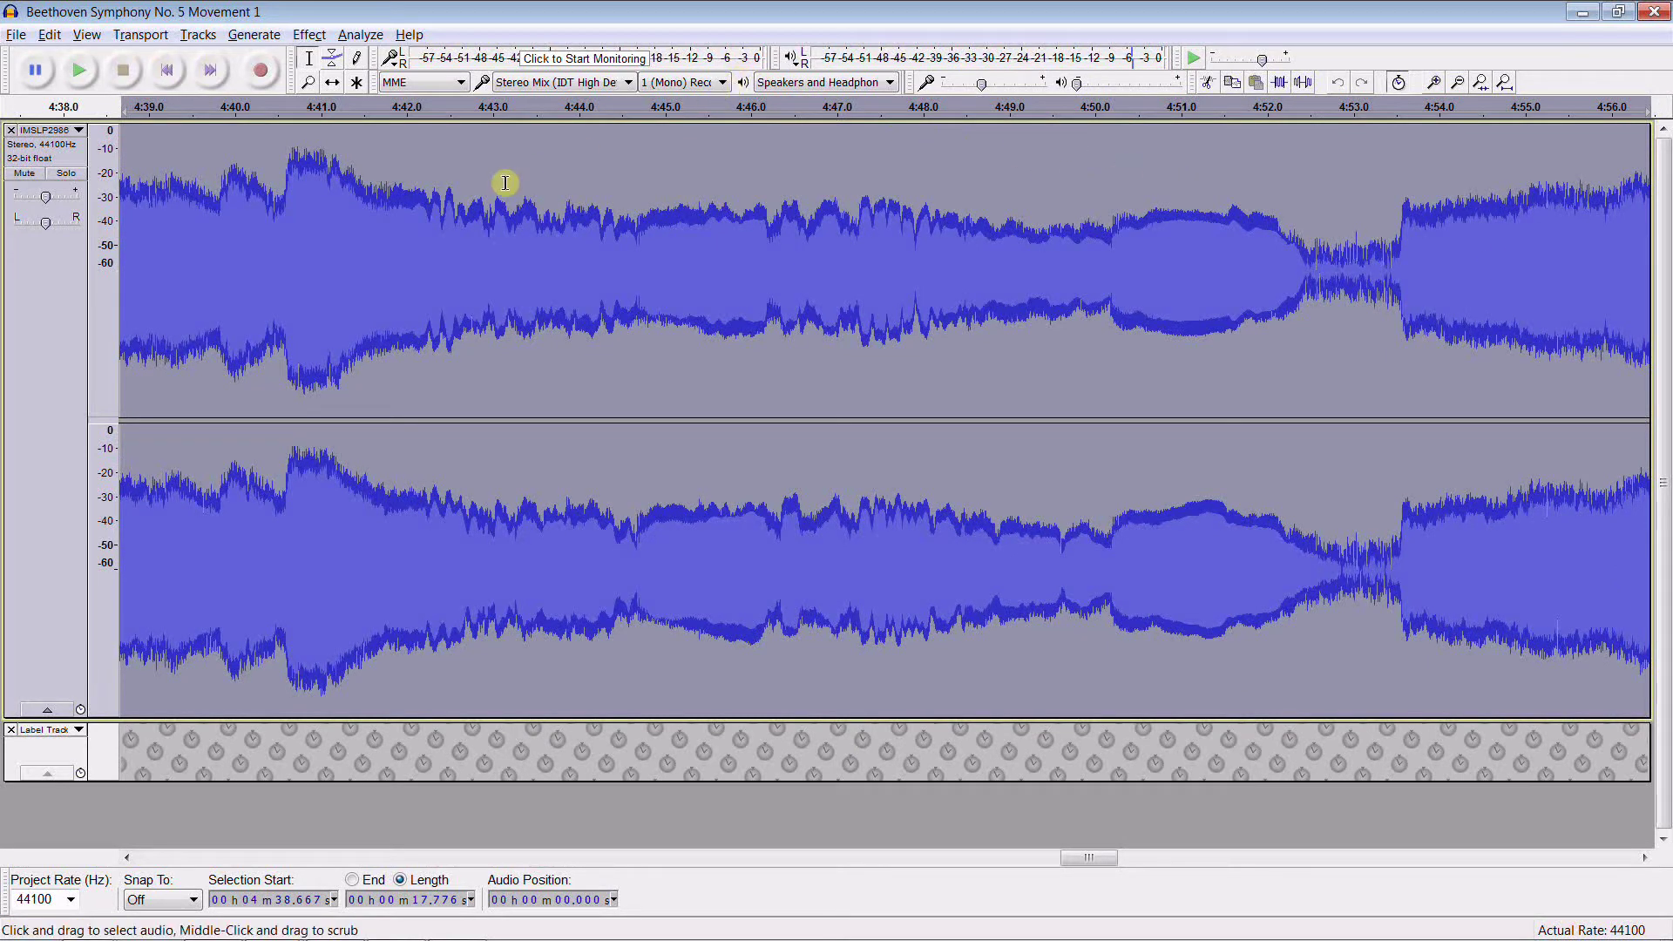
key(space)
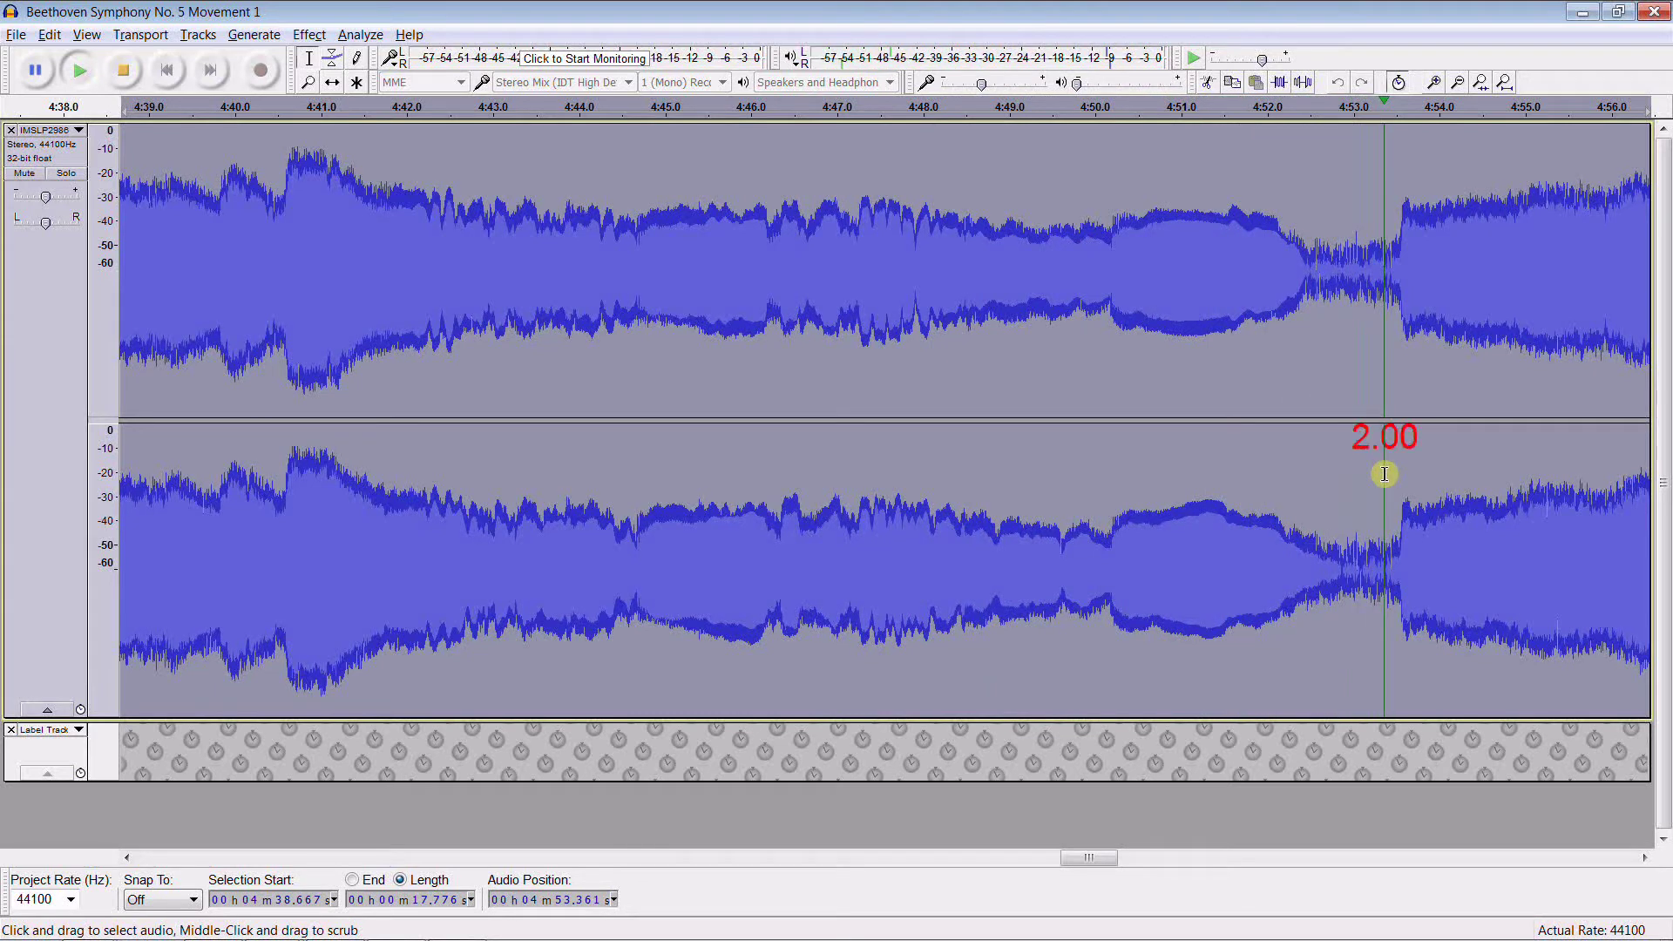
key(space)
key(ctrl+b)
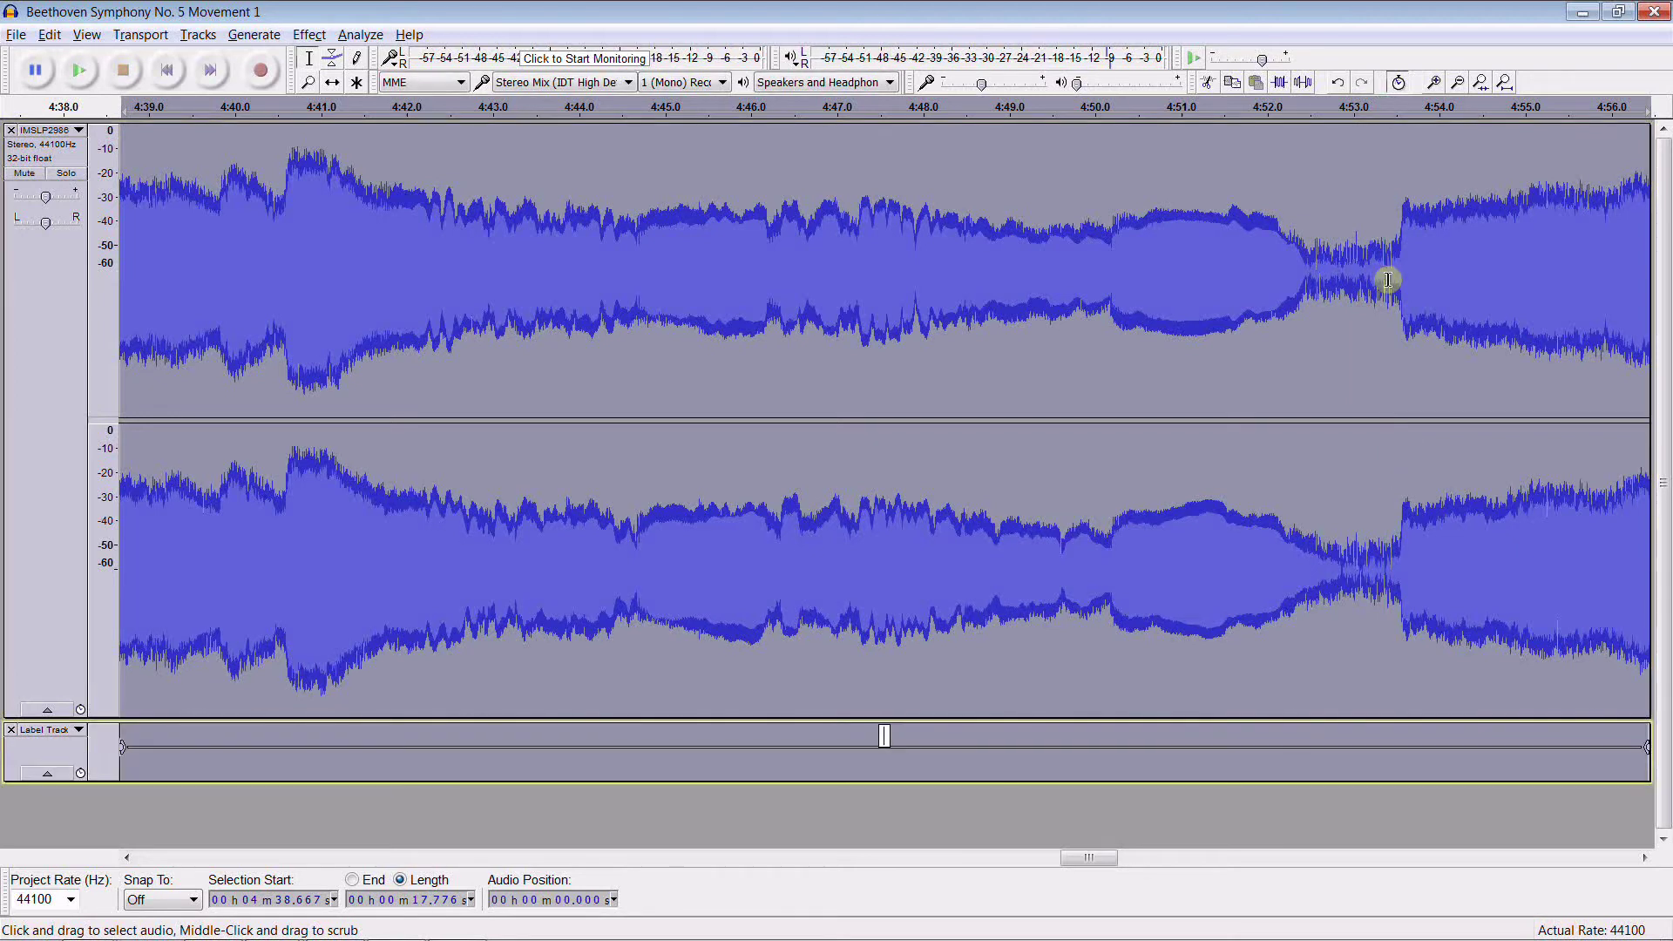
text(HE MUST BE OUT OF HIS MIND!!  HE THINKS IT'S AN OBOE CONCERTO!!)
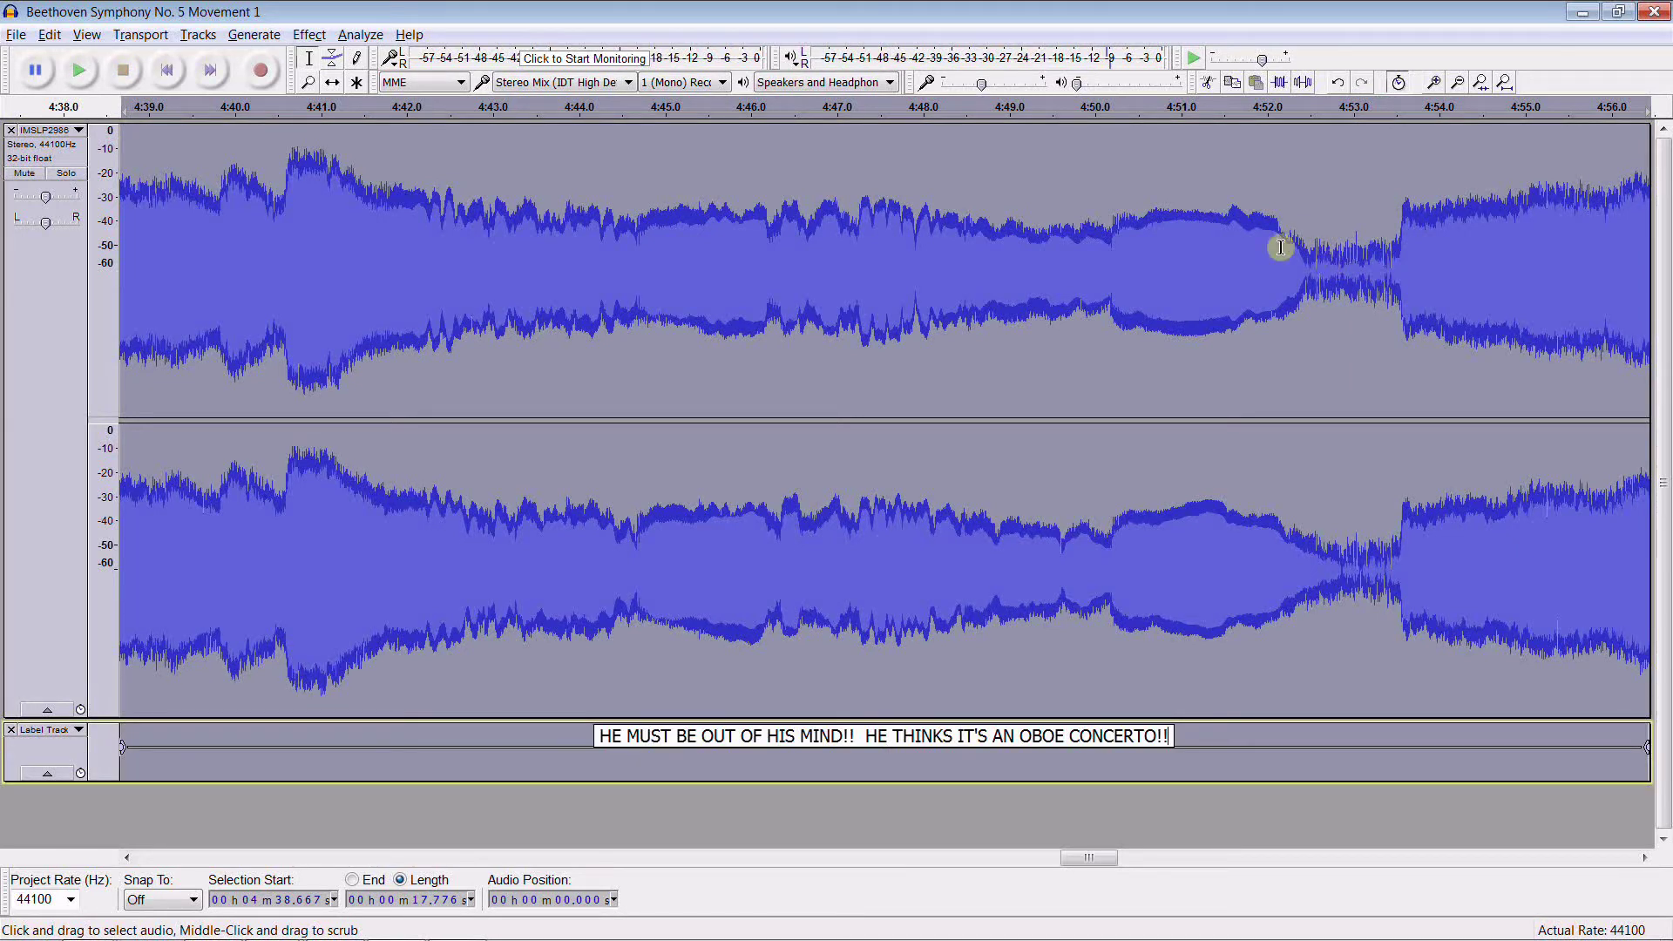
key(Return)
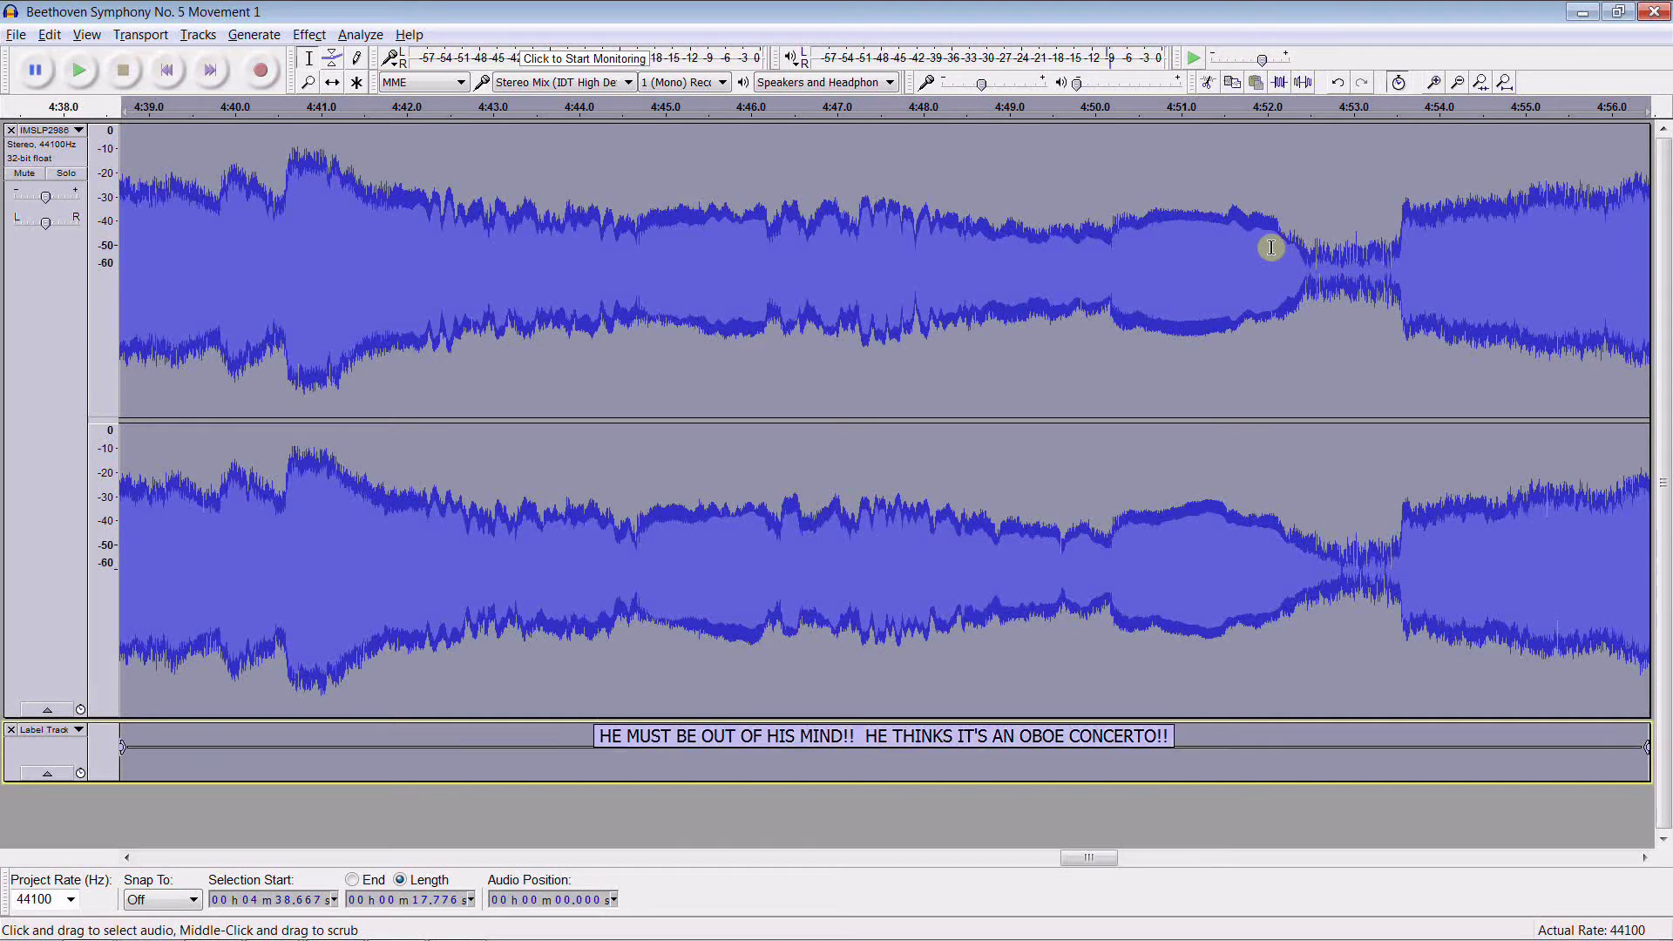
key(ctrl+f)
key(Home)
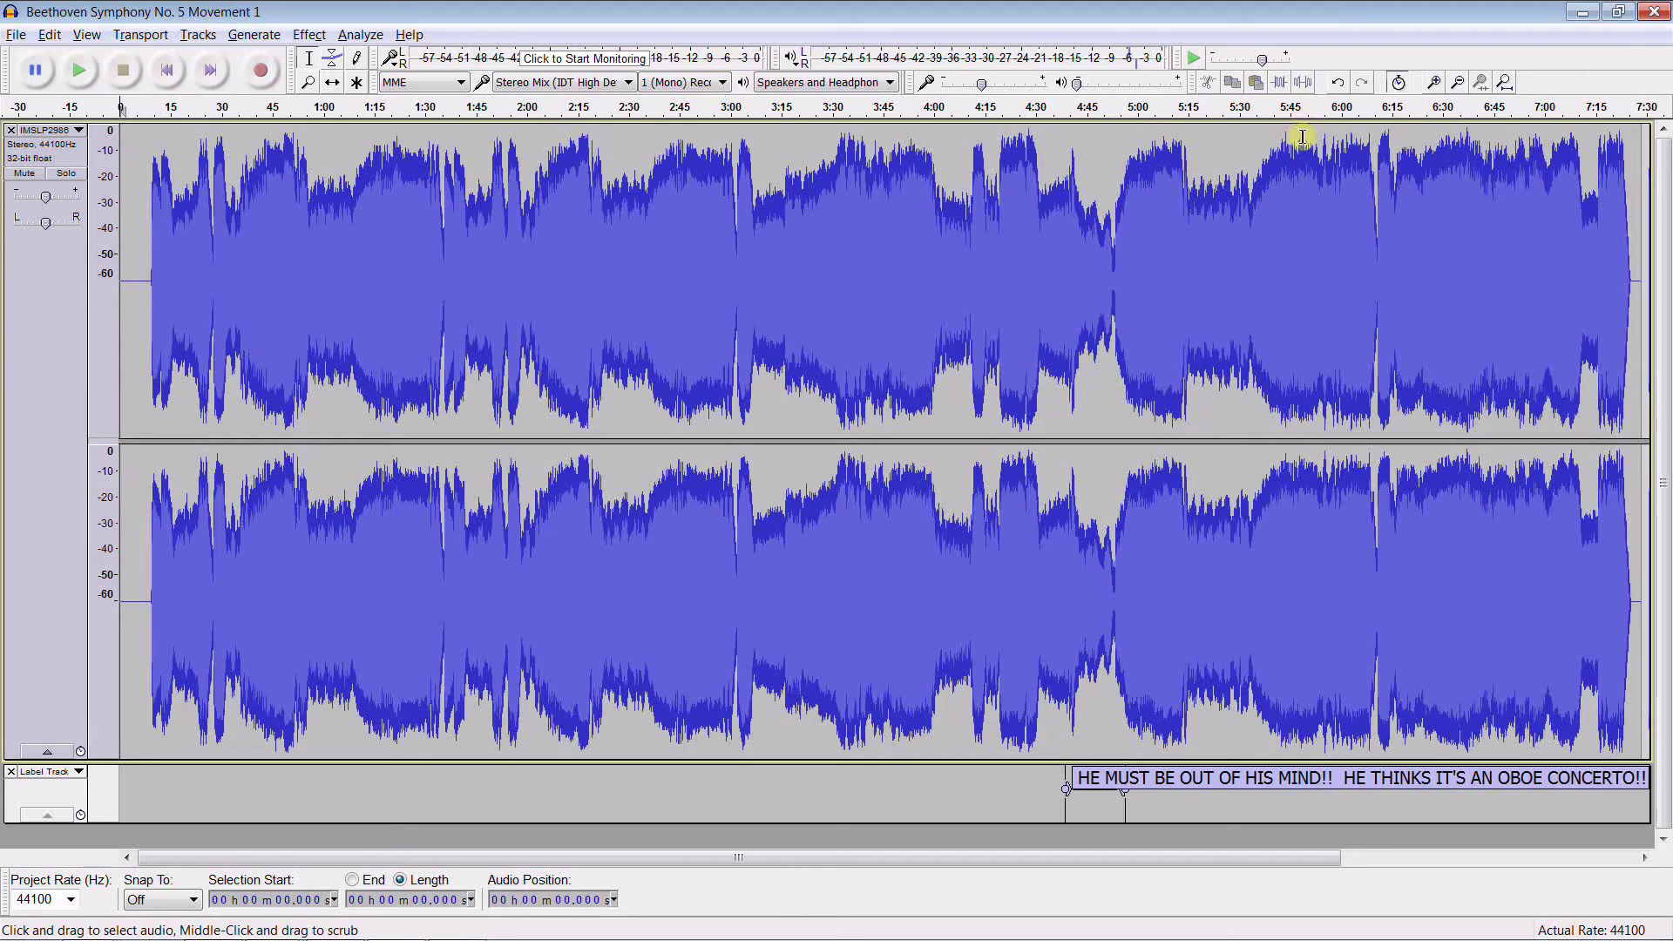
Start scrubbing at about 5:47 and zoom in five times around the playing position
click(1298, 106)
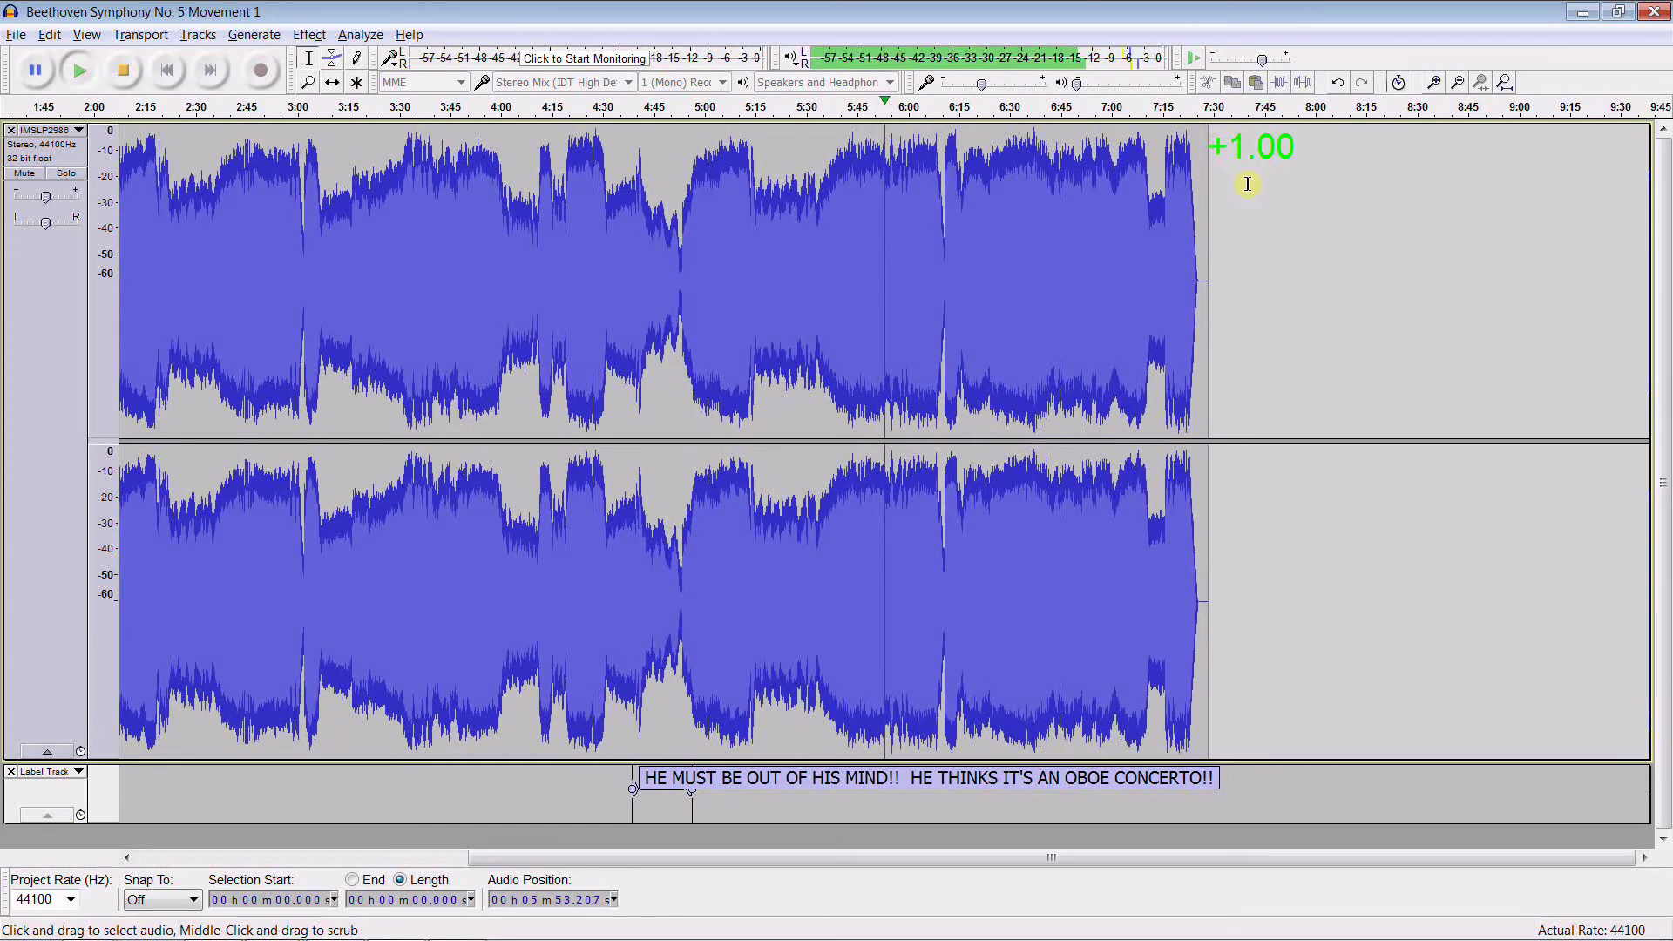
key(ctrl+1)
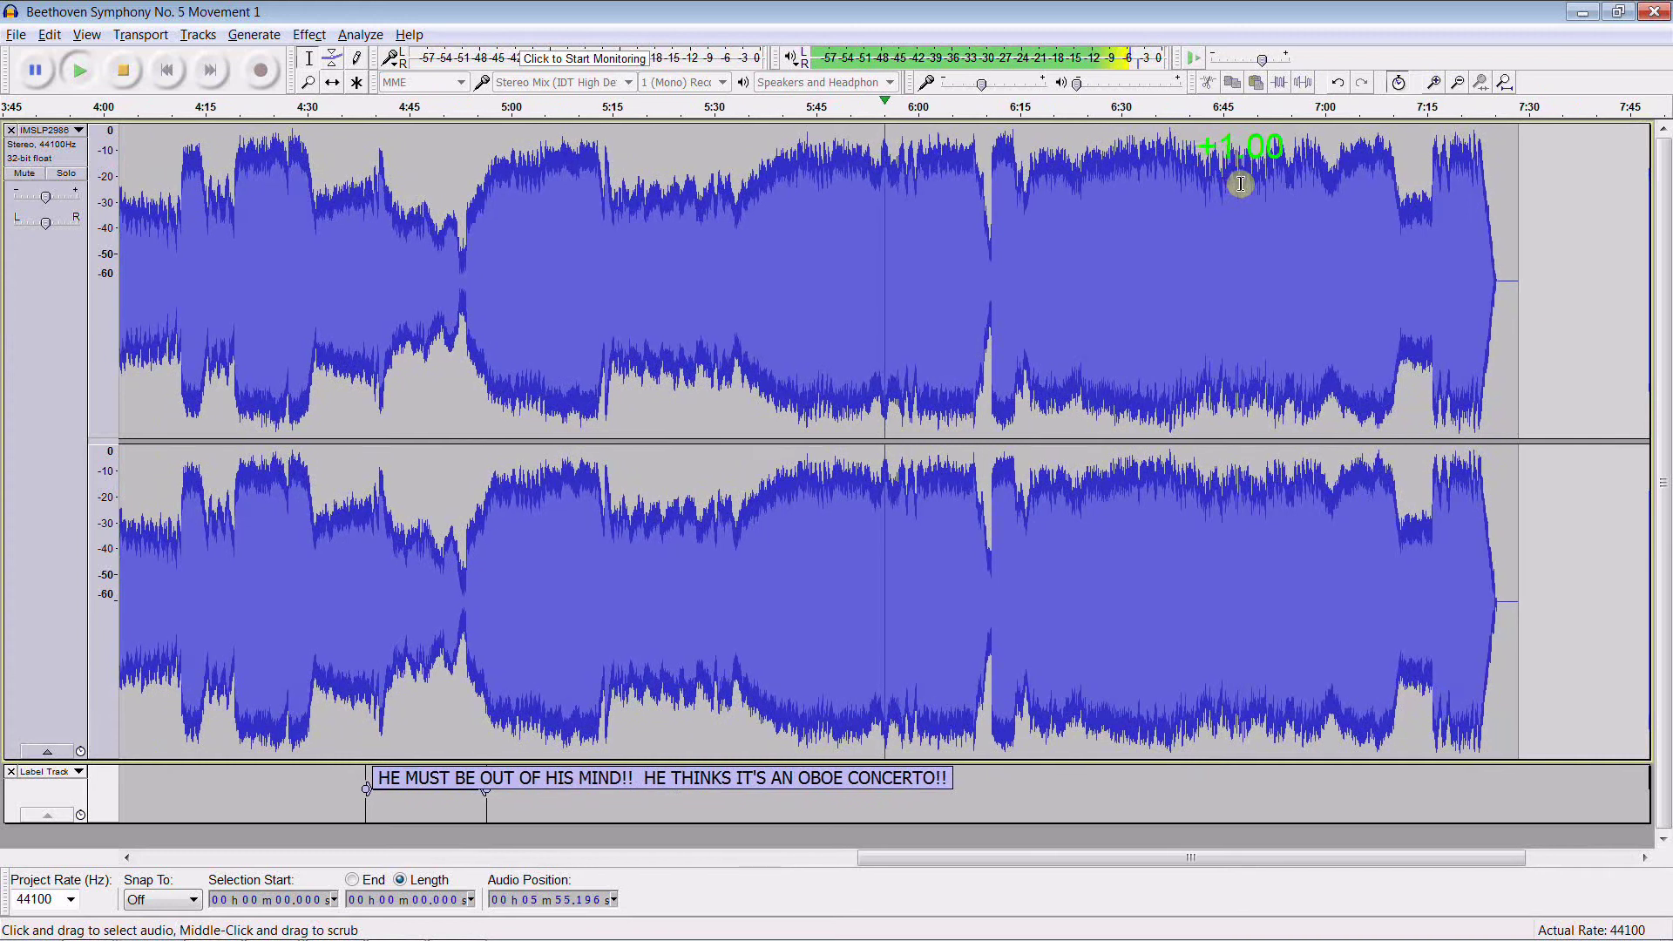
key(ctrl+1)
key(ctrl+1)
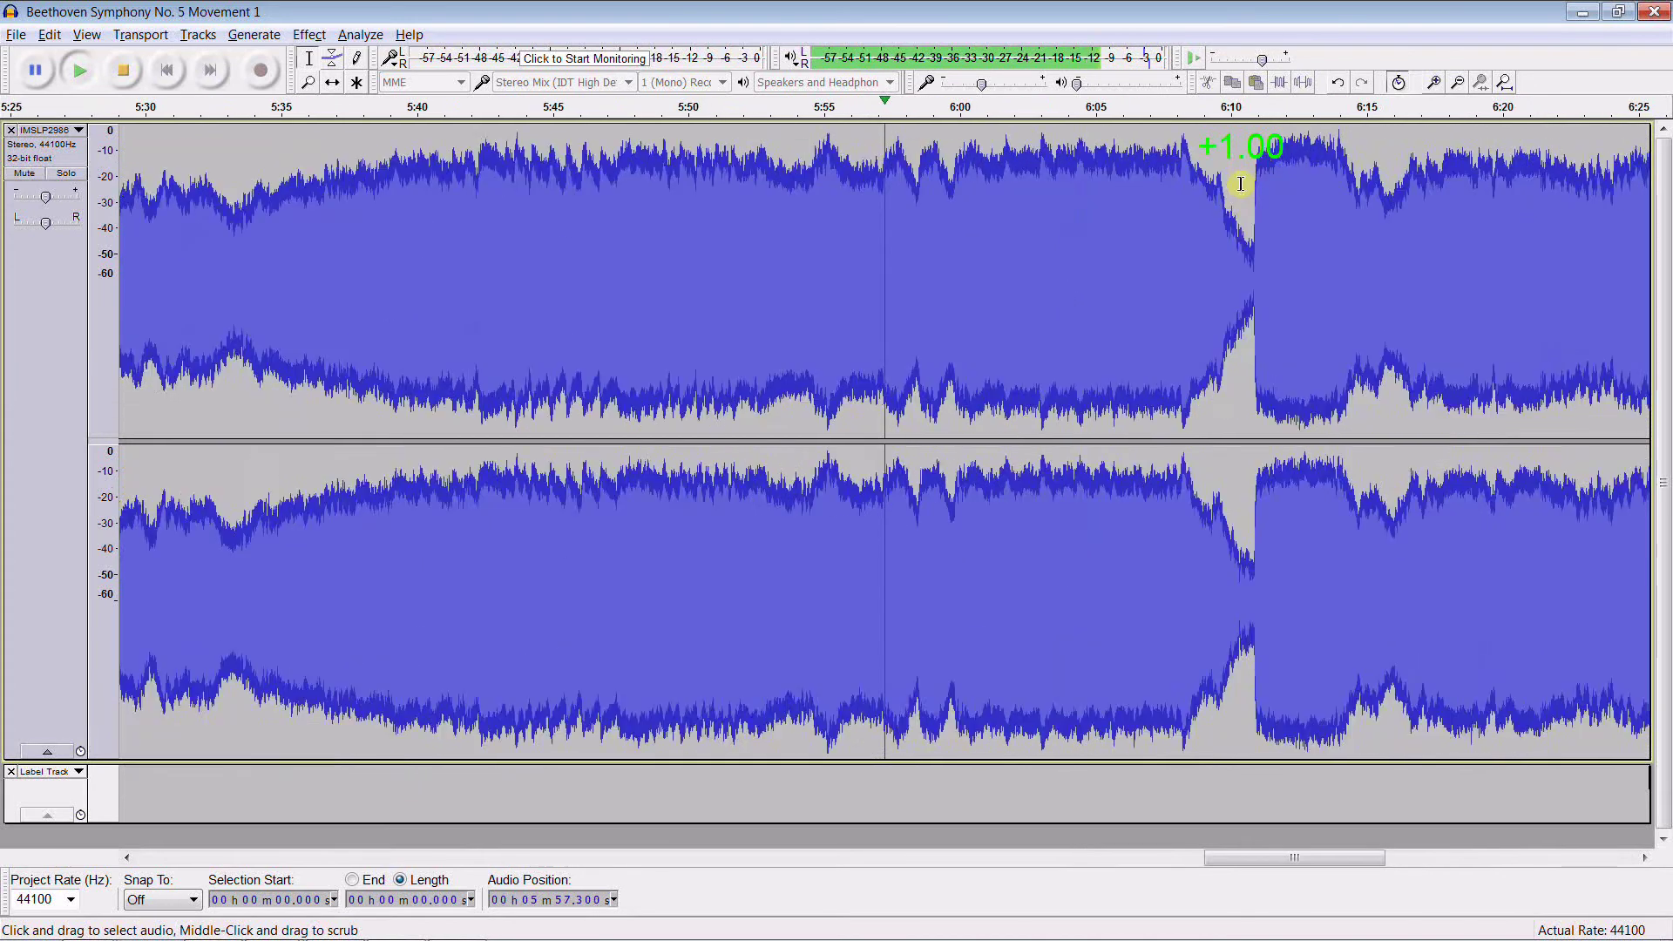
key(ctrl+1)
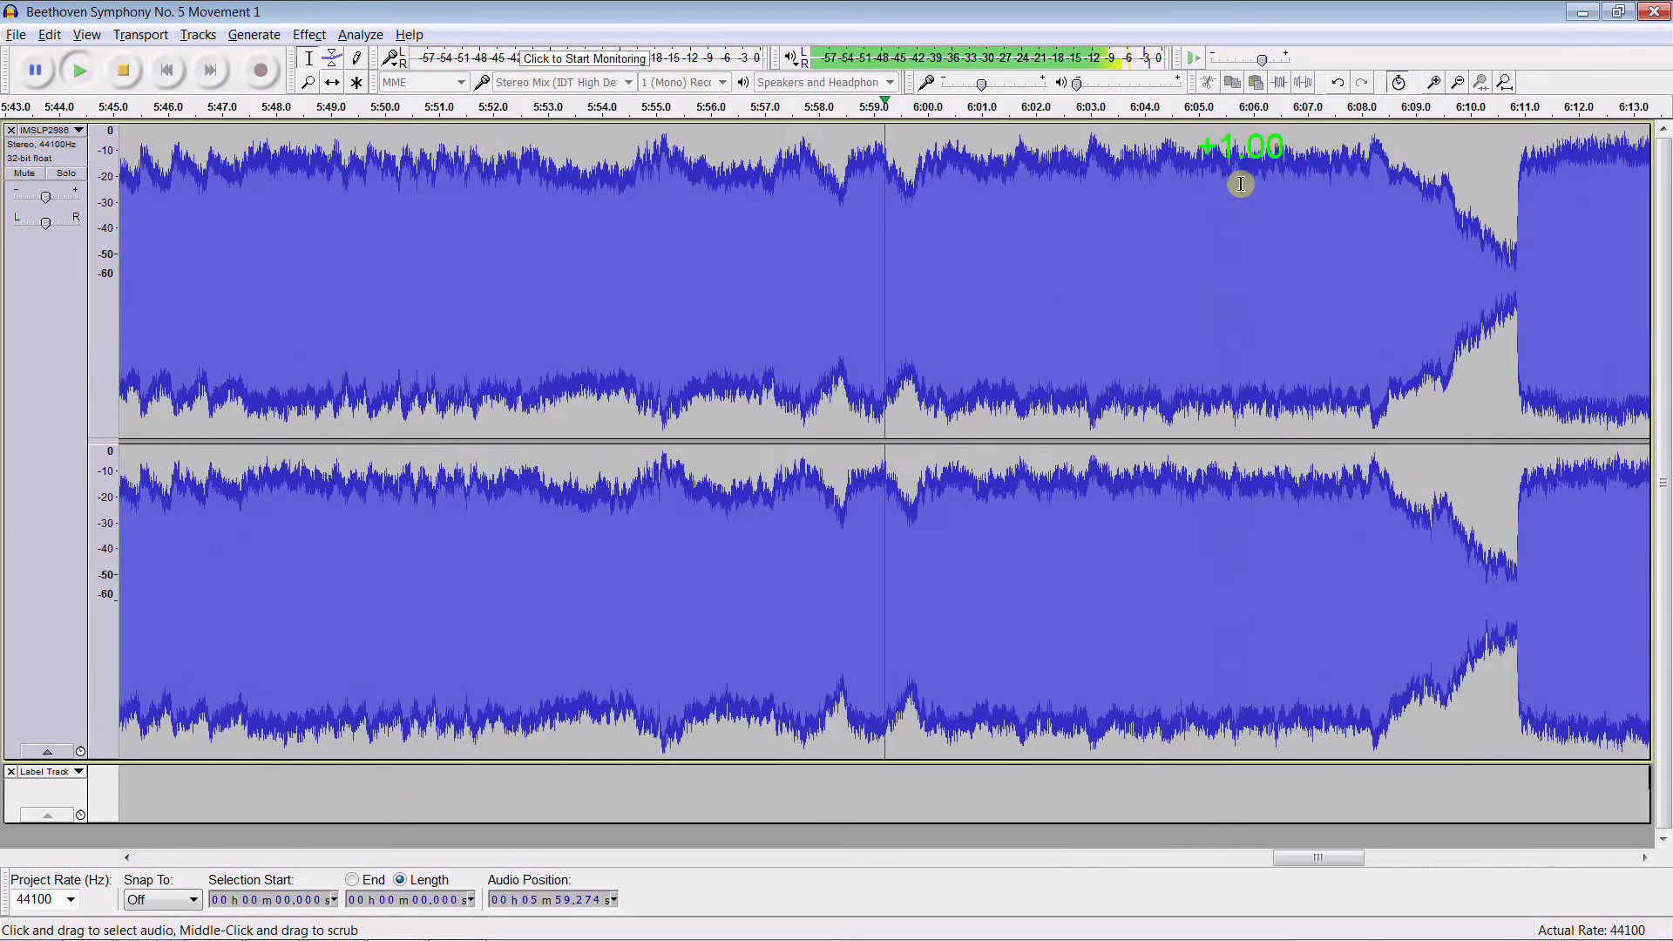
key(ctrl+1)
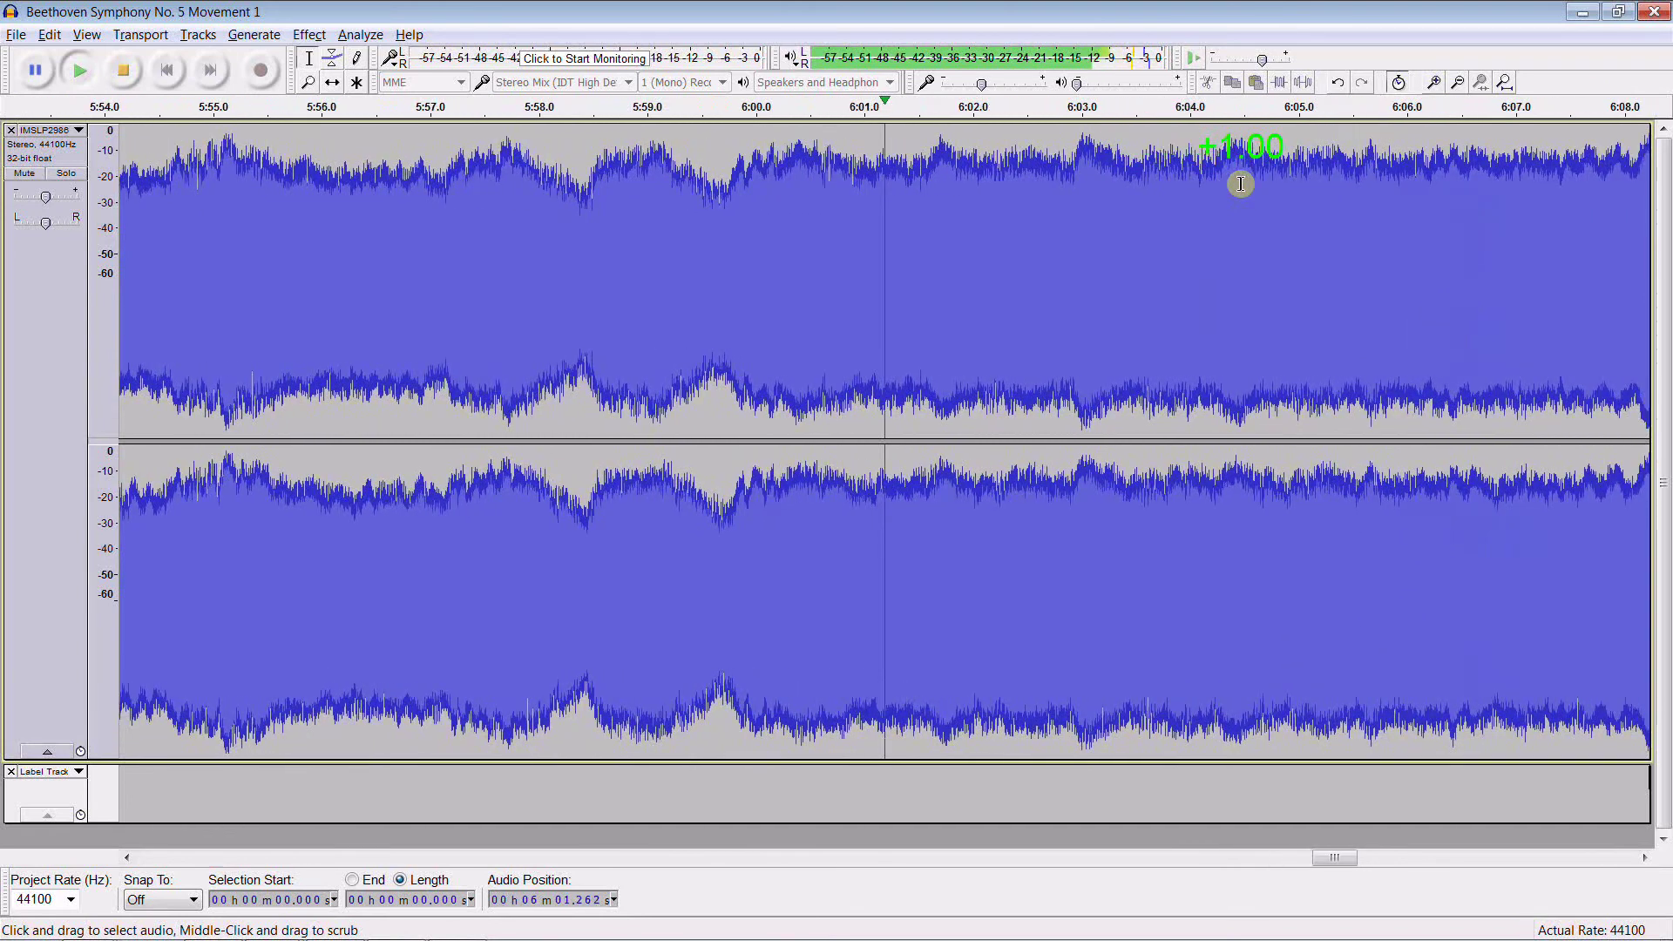
key(ctrl+1)
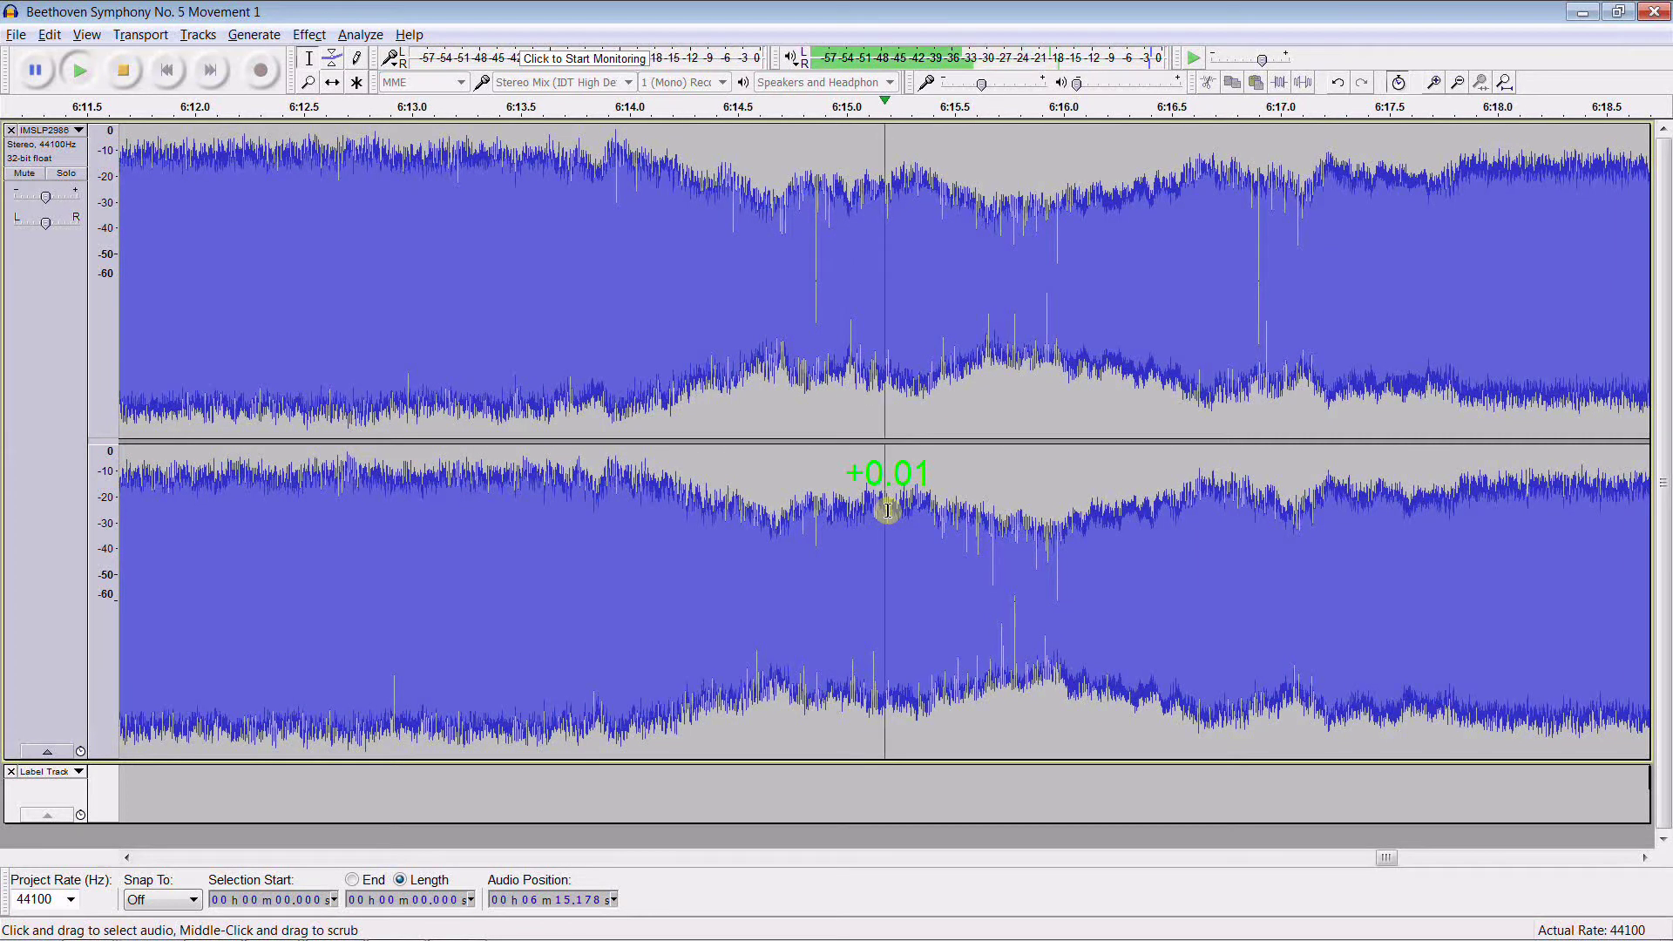
Scrub backwards through the music to about 5:41, then stop scrubbing
drag(887, 509, 341, 514)
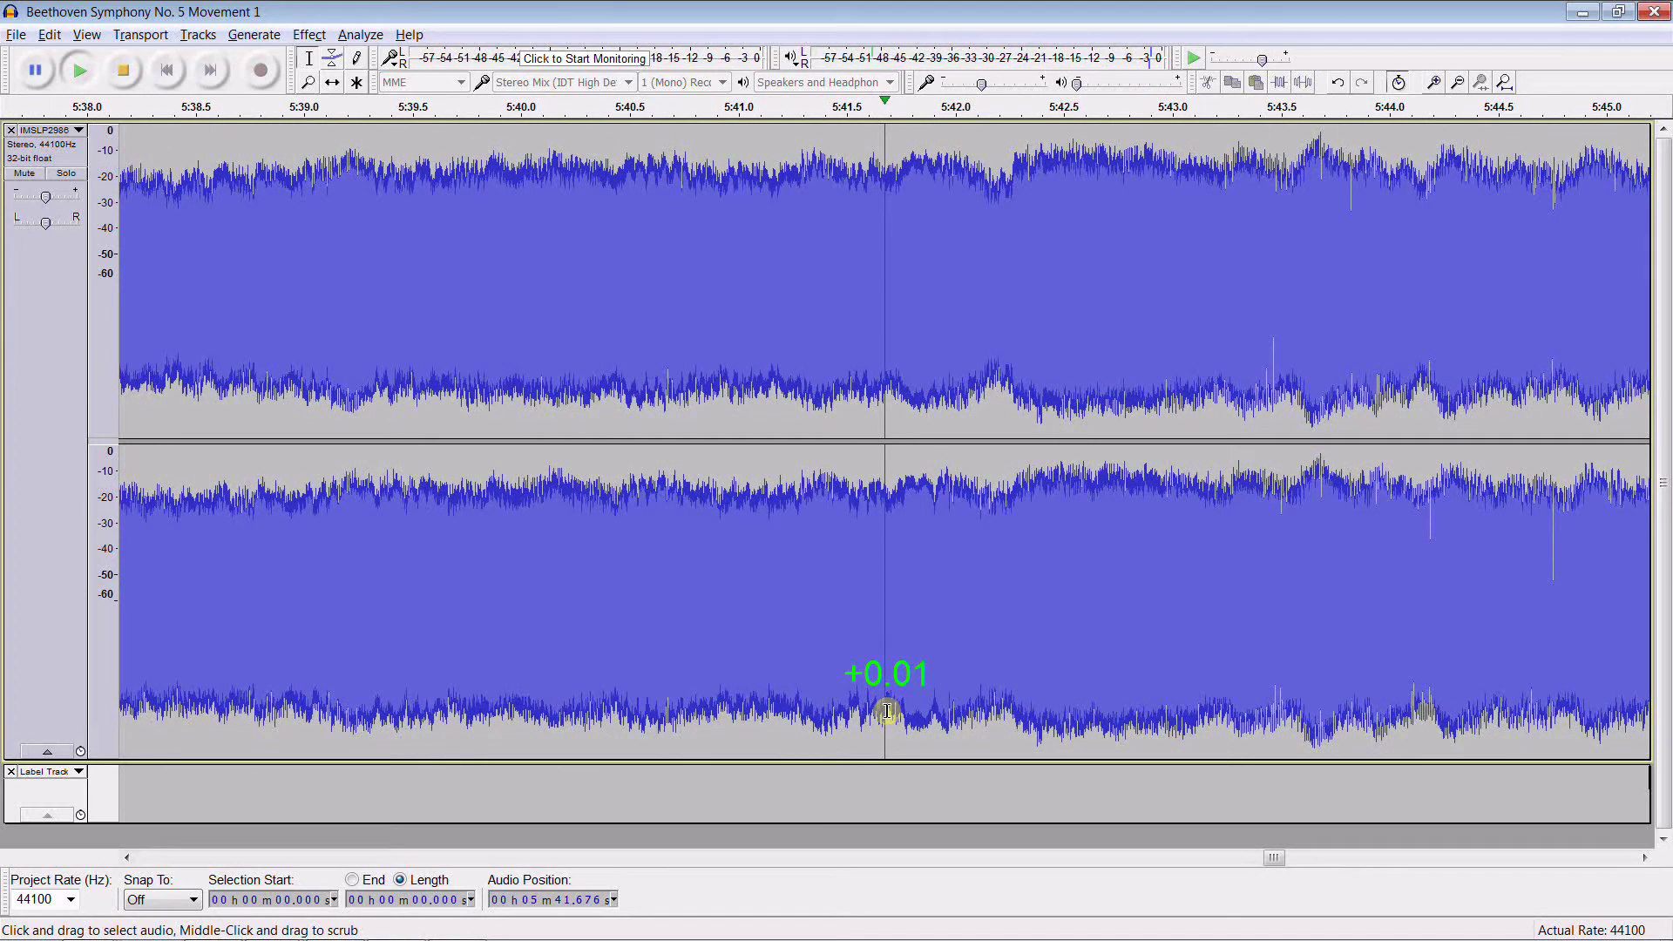
middle_click(886, 711)
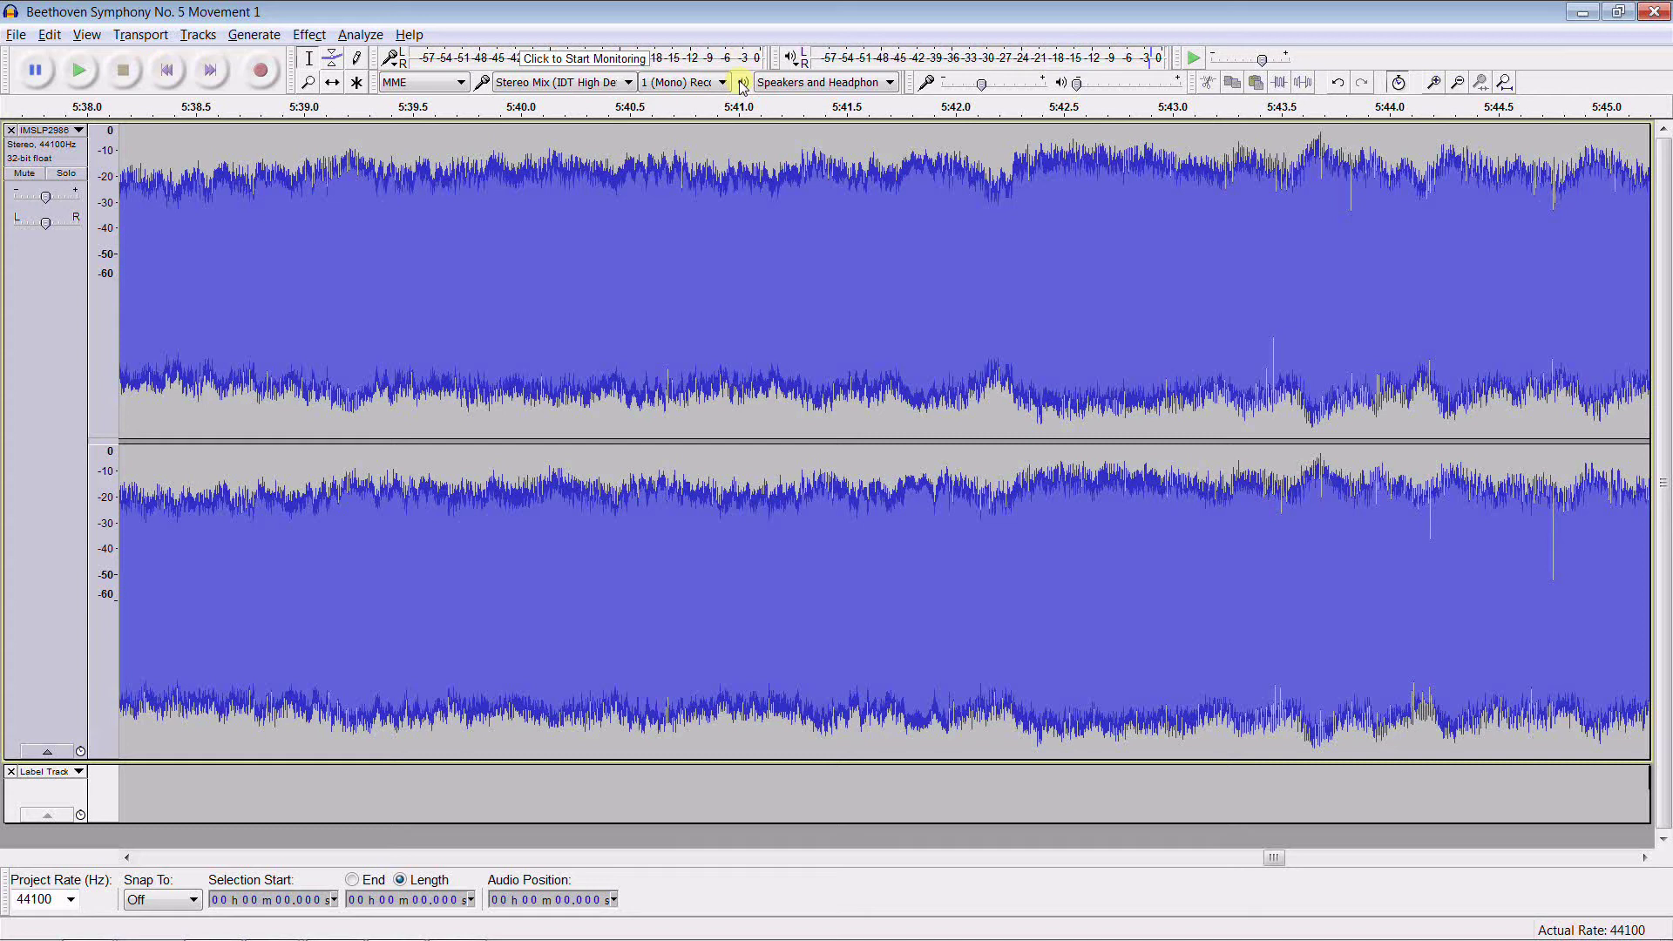
Start scrubbing forward from the chosen point on the waveform
middle_click(779, 252)
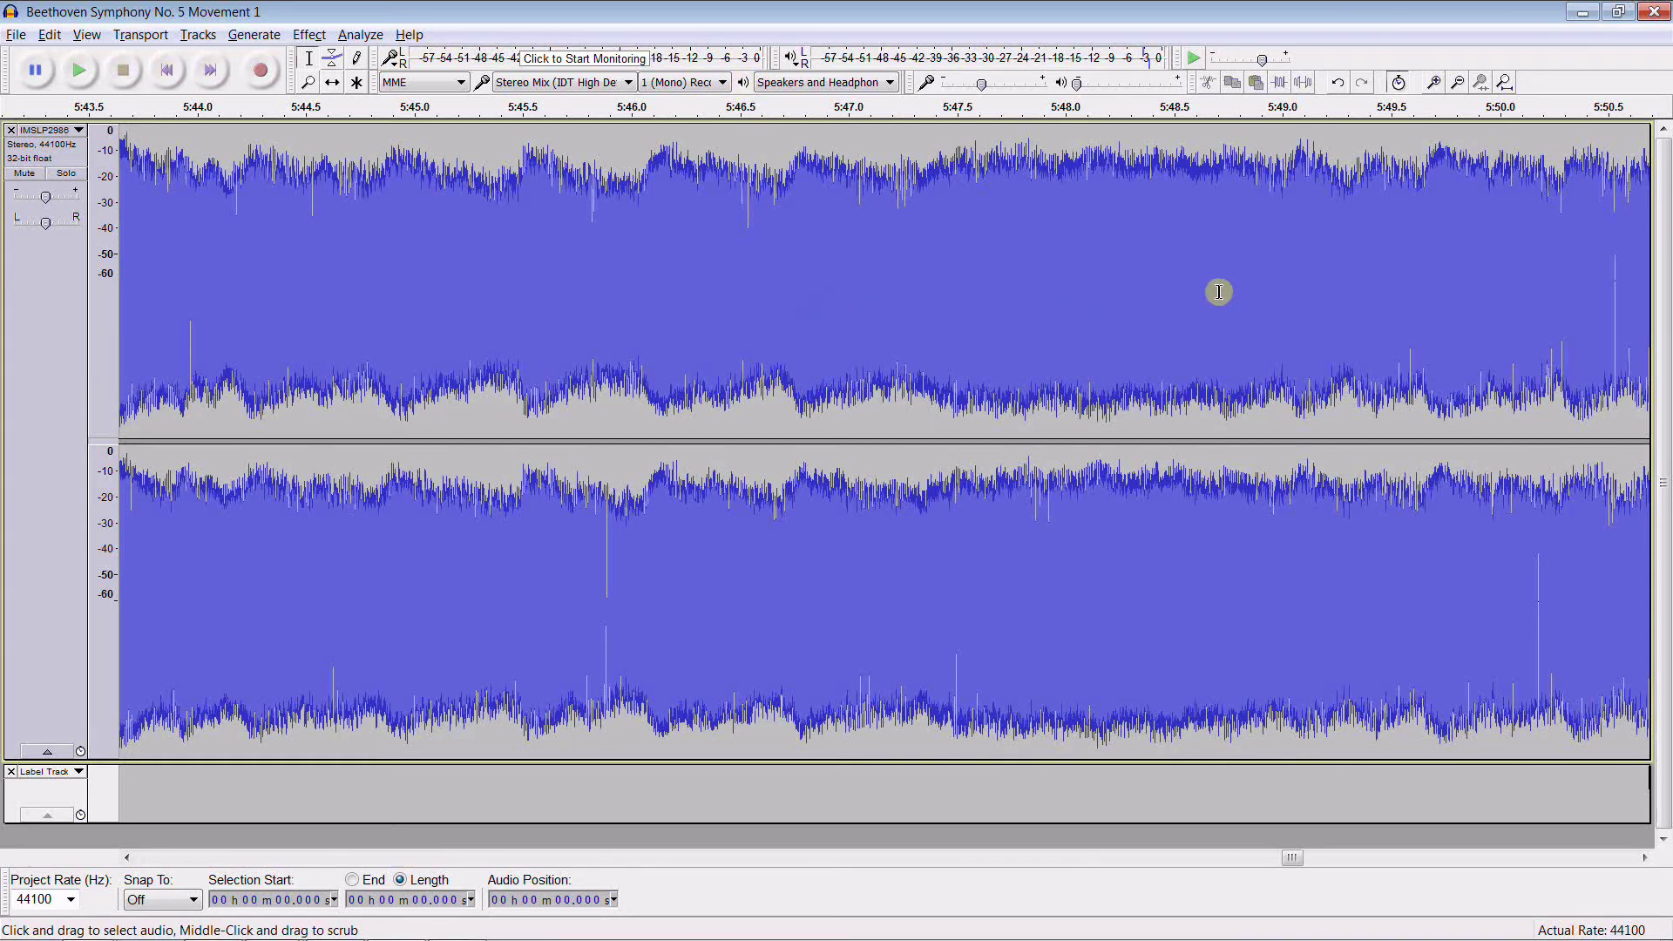
Scrub forward from around 5:46 at up to +4.00 speed, then stop
key(space)
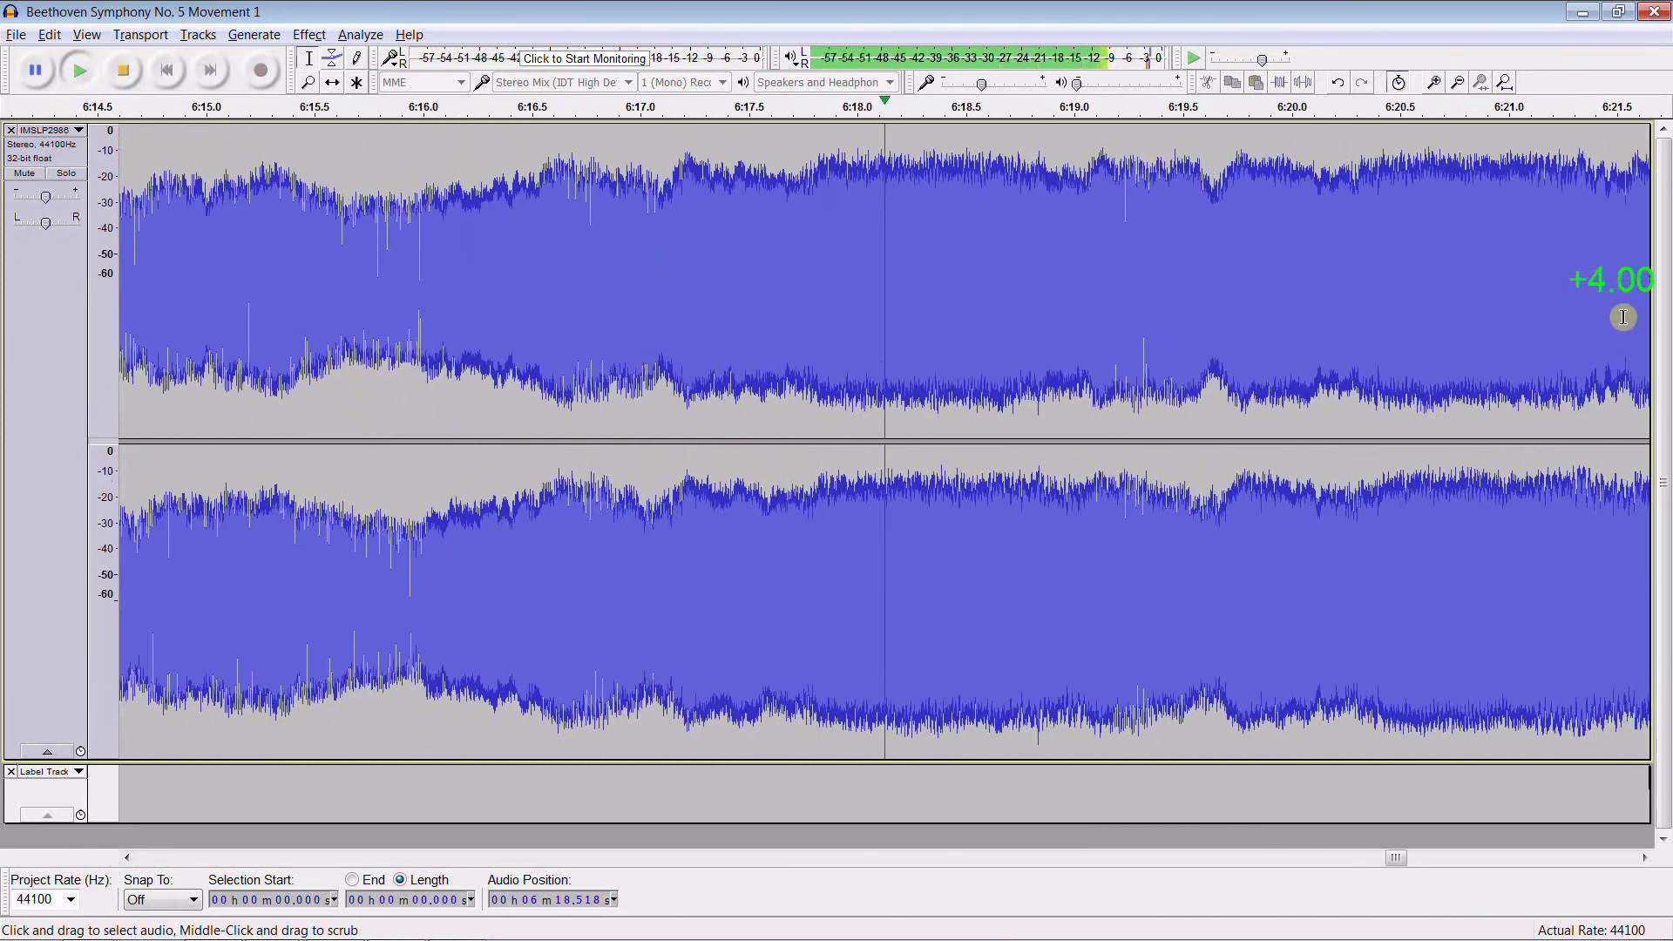
key(space)
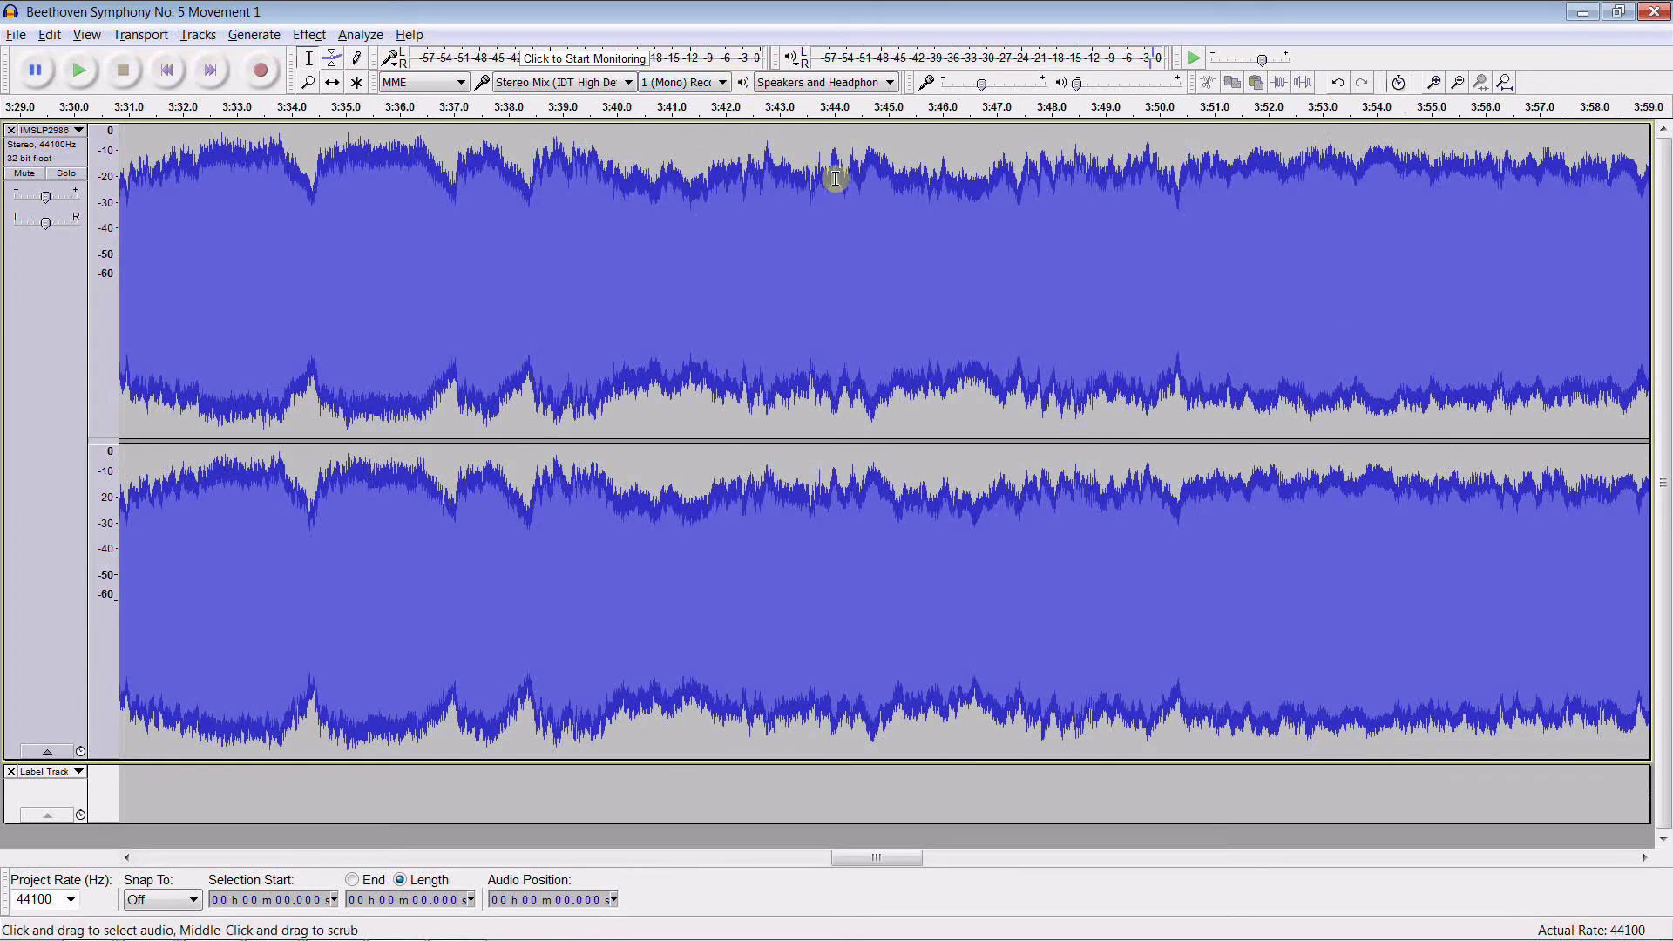
Play from 3:45, jump back a few seconds, then stop playback
key(shift)
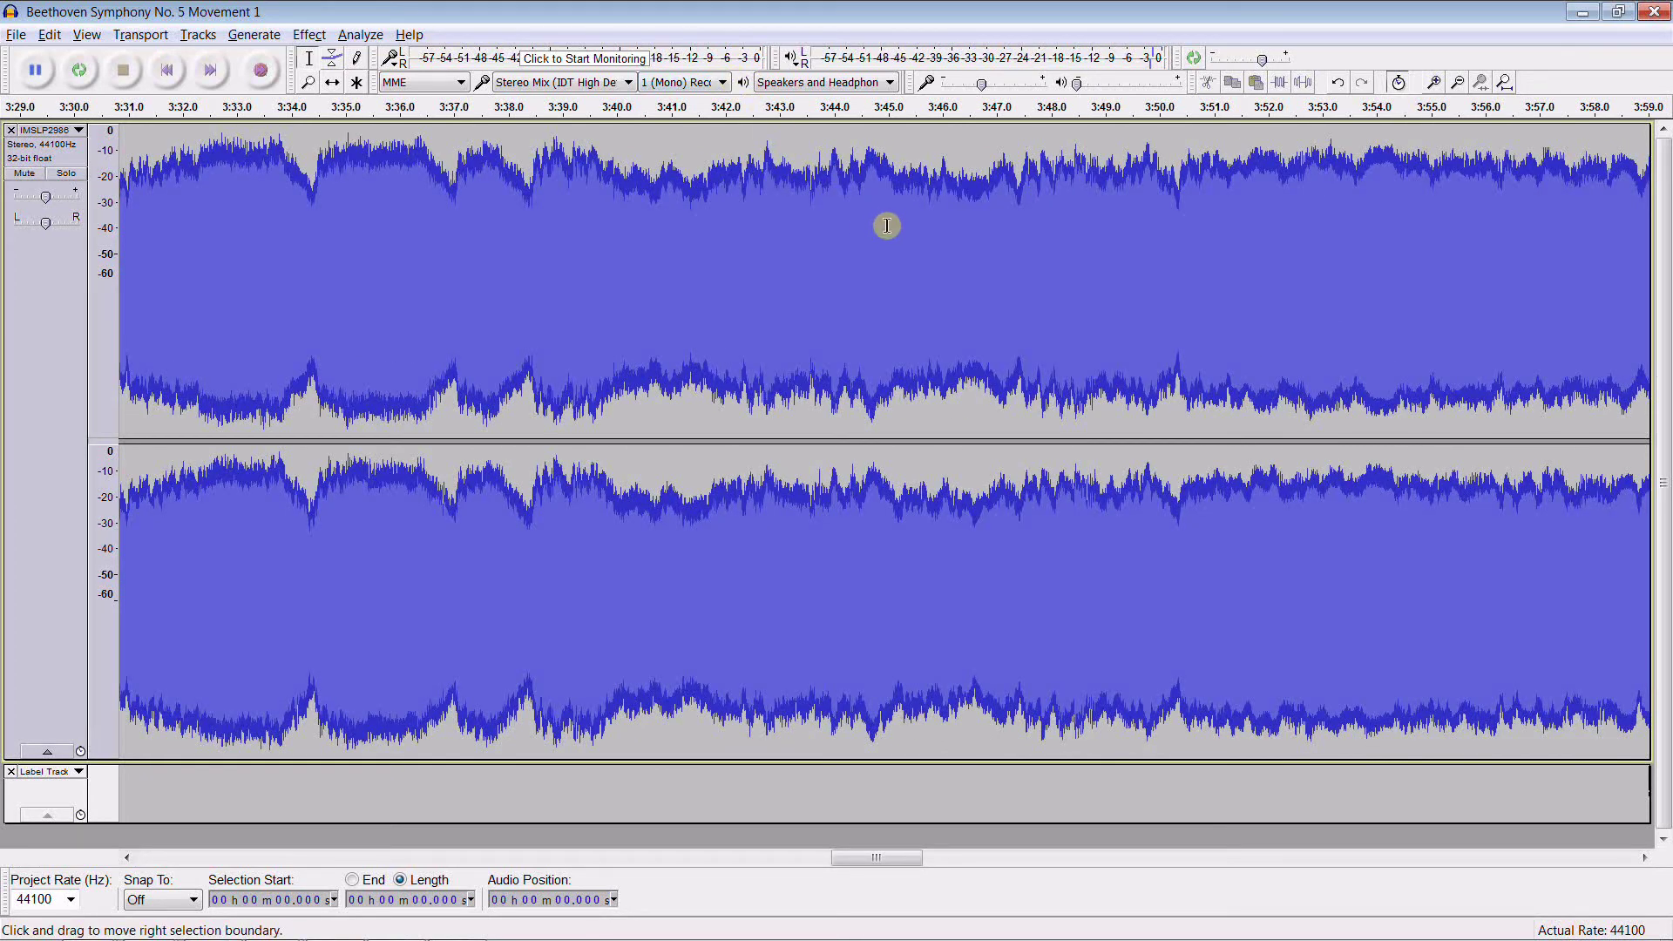
key(space)
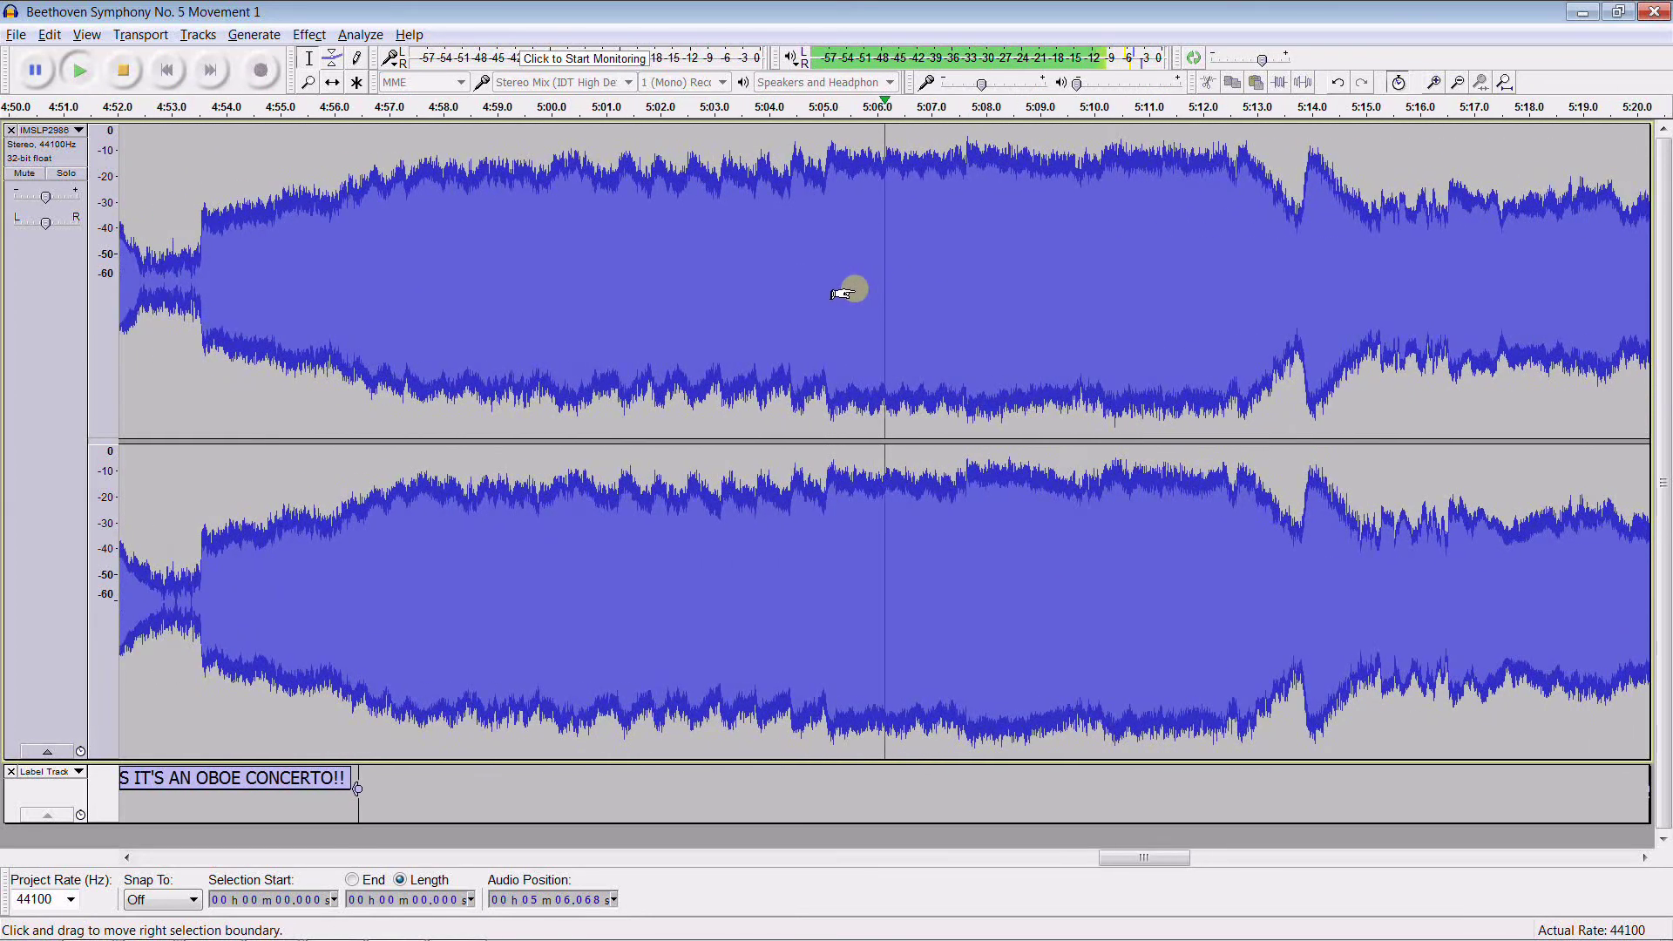
key(Left)
key(Left)
key(Left)
key(Left)
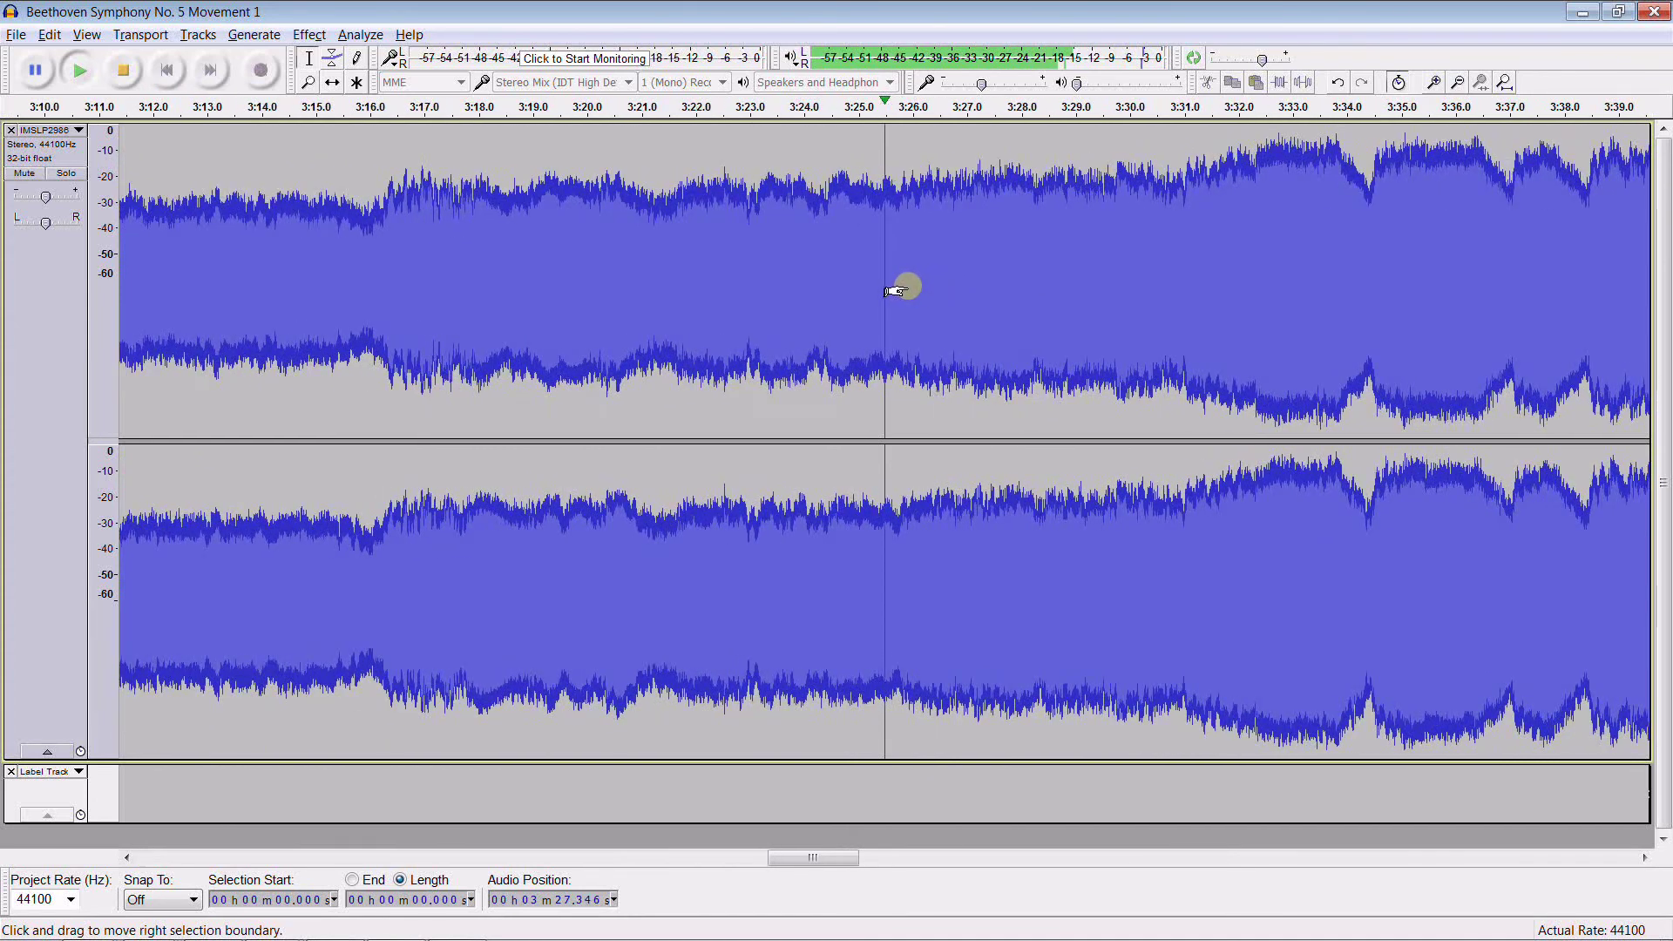
key(space)
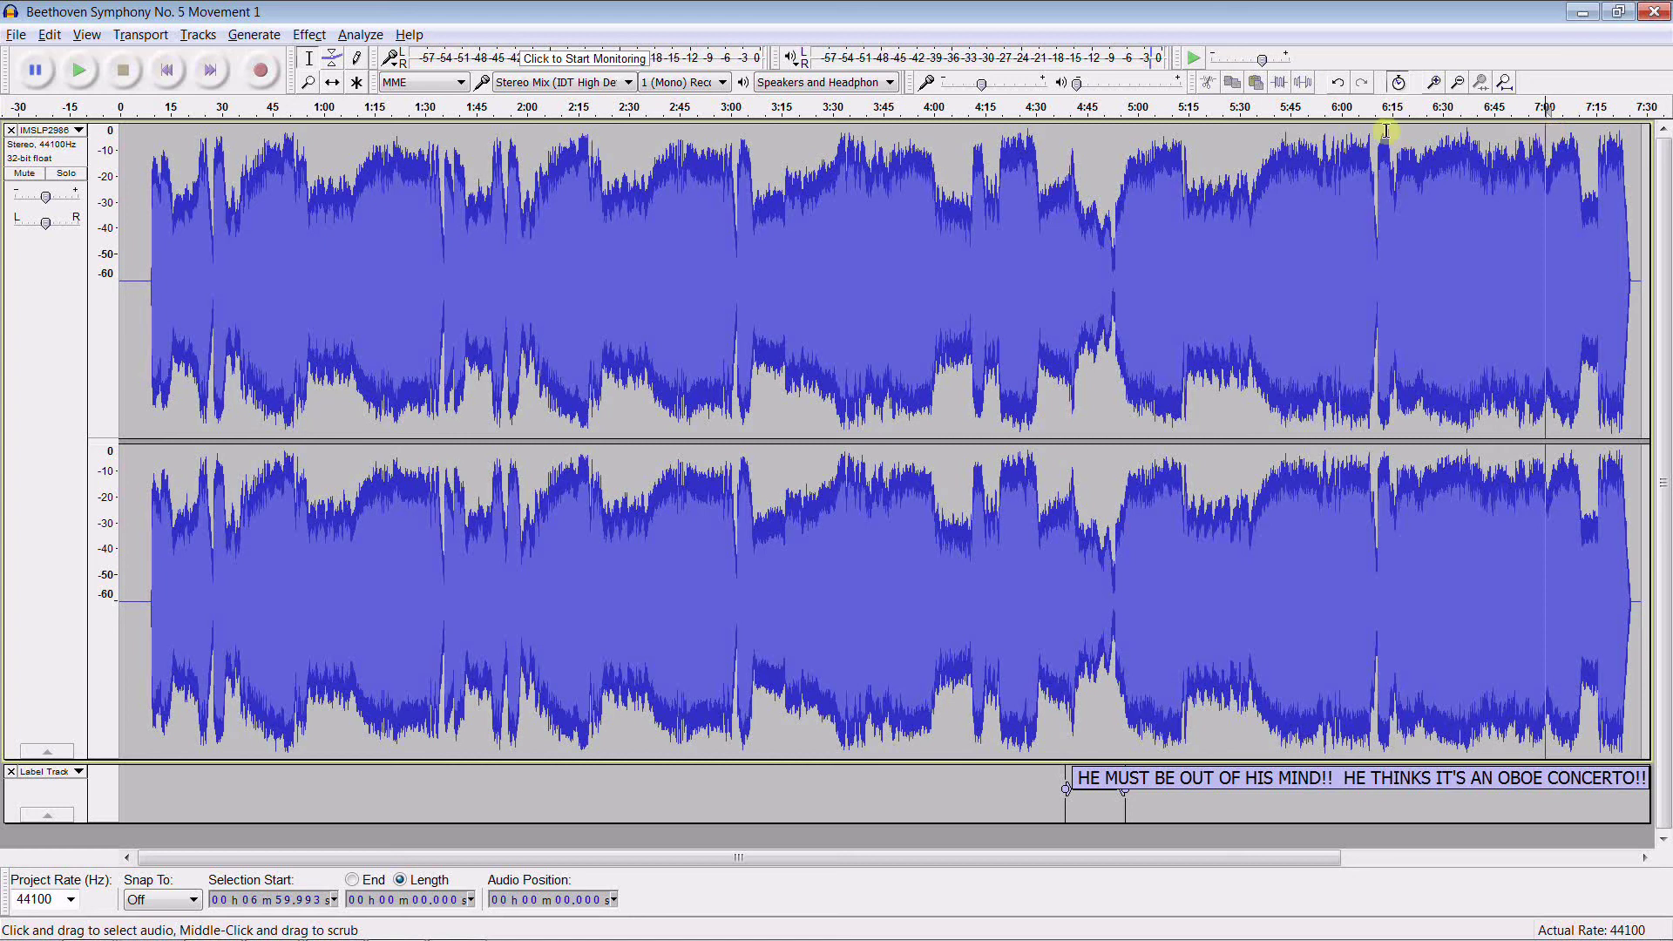
Play from 7:00 and zoom in six times until the closing fade-out fills the view
key(space)
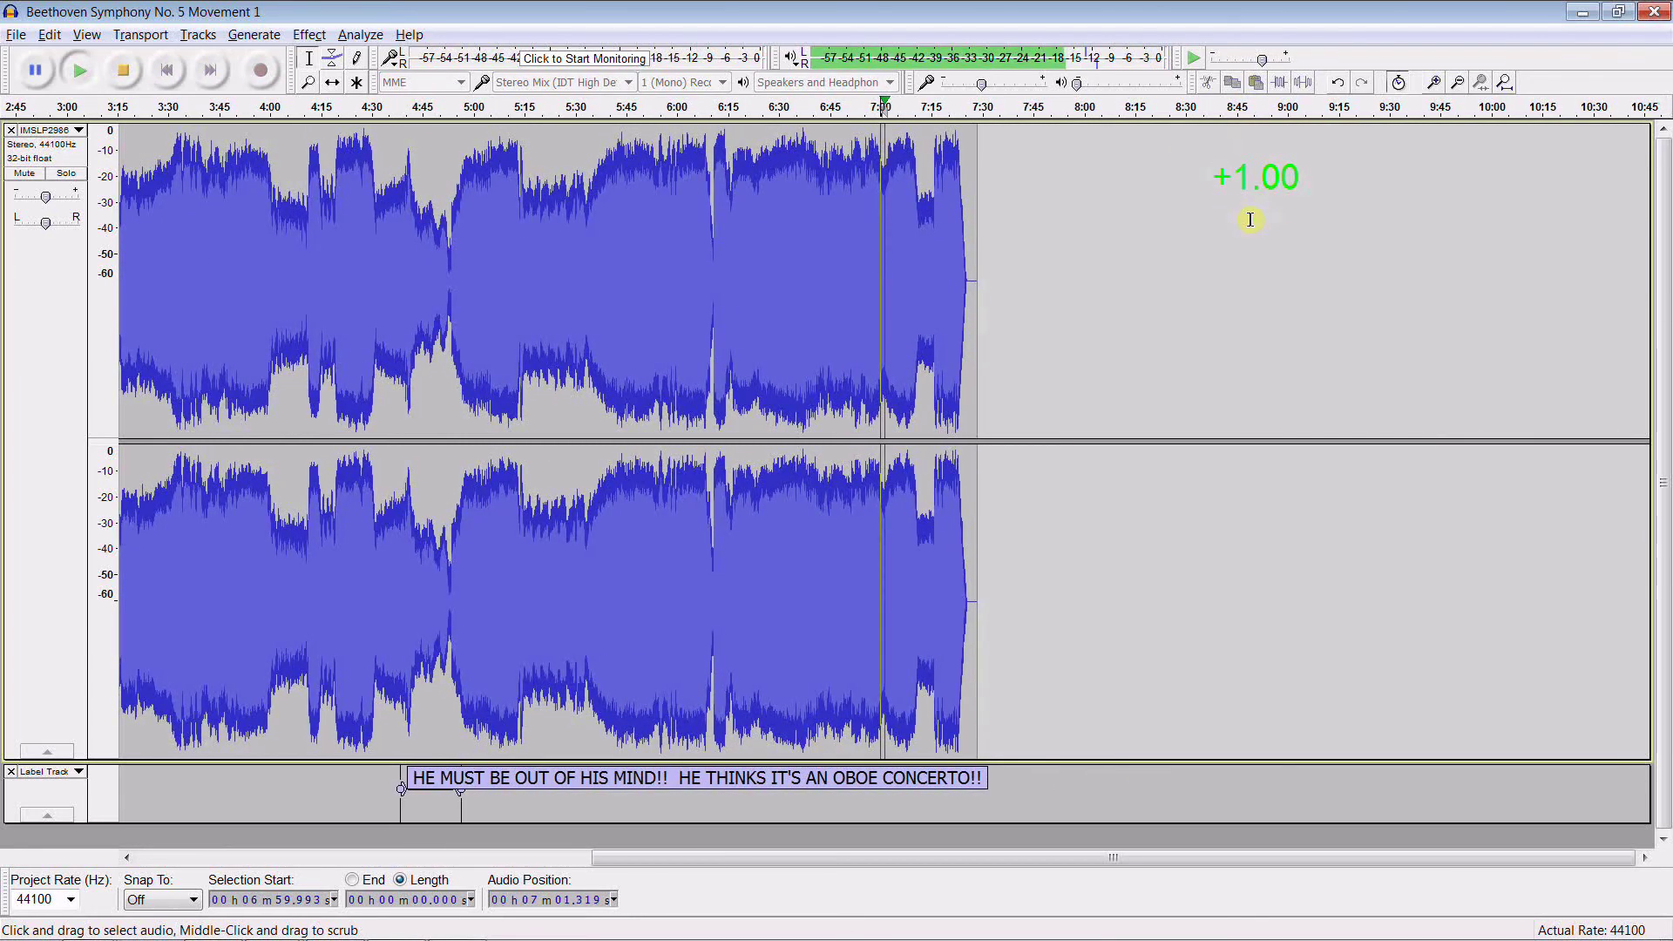
key(ctrl+1)
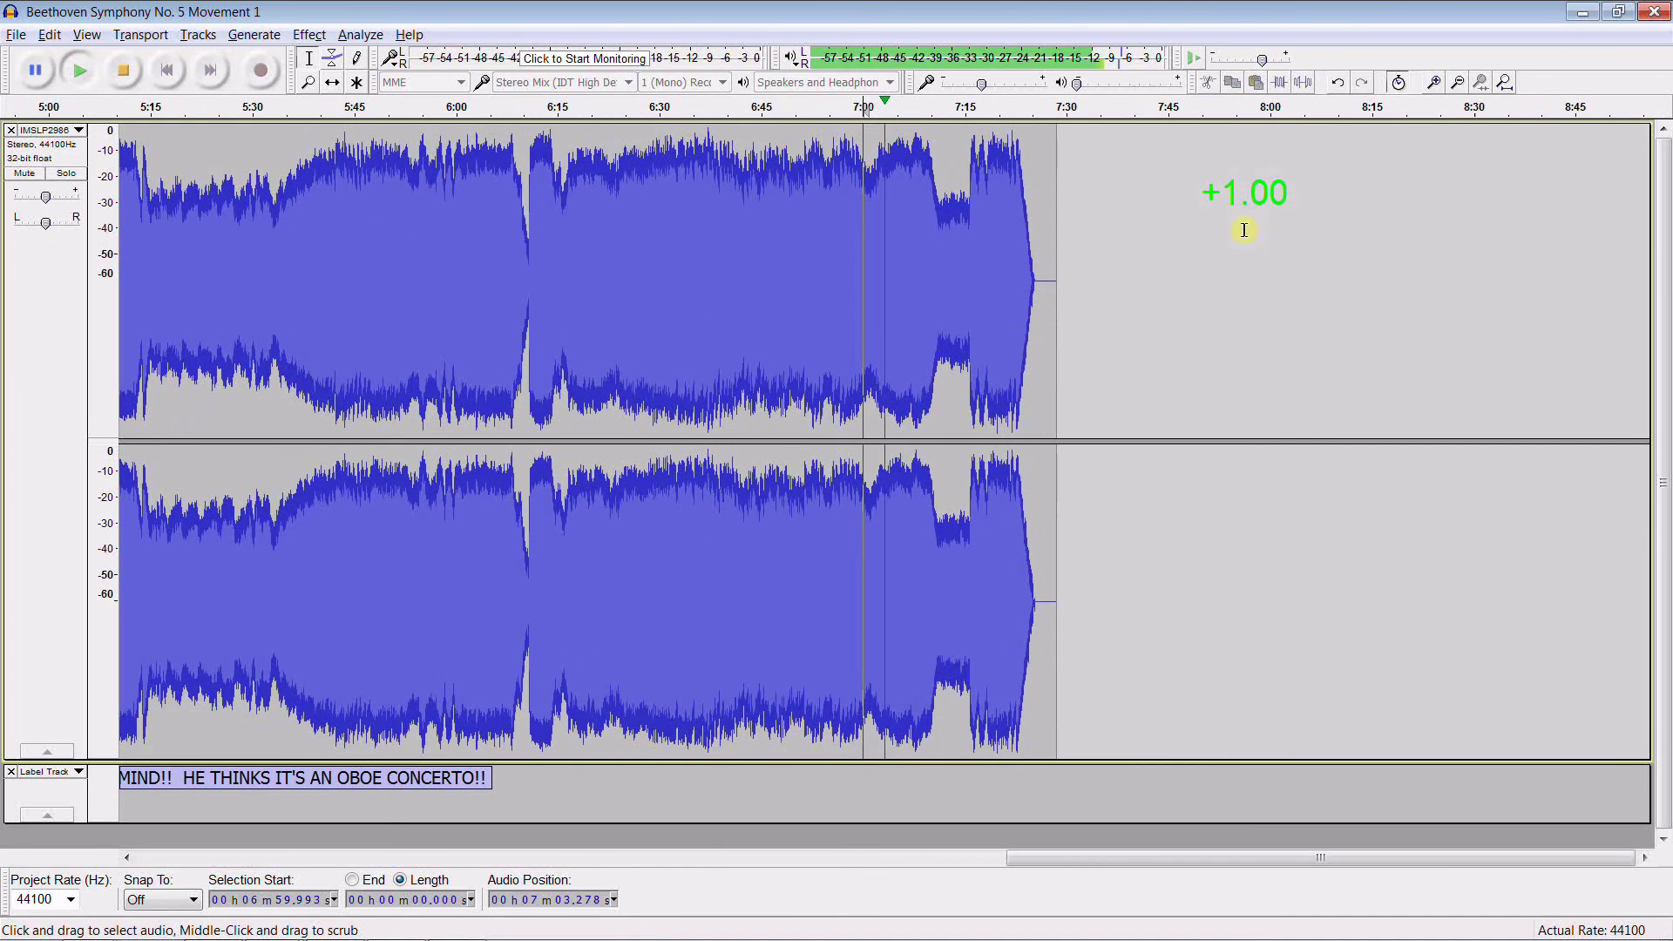
key(ctrl+1)
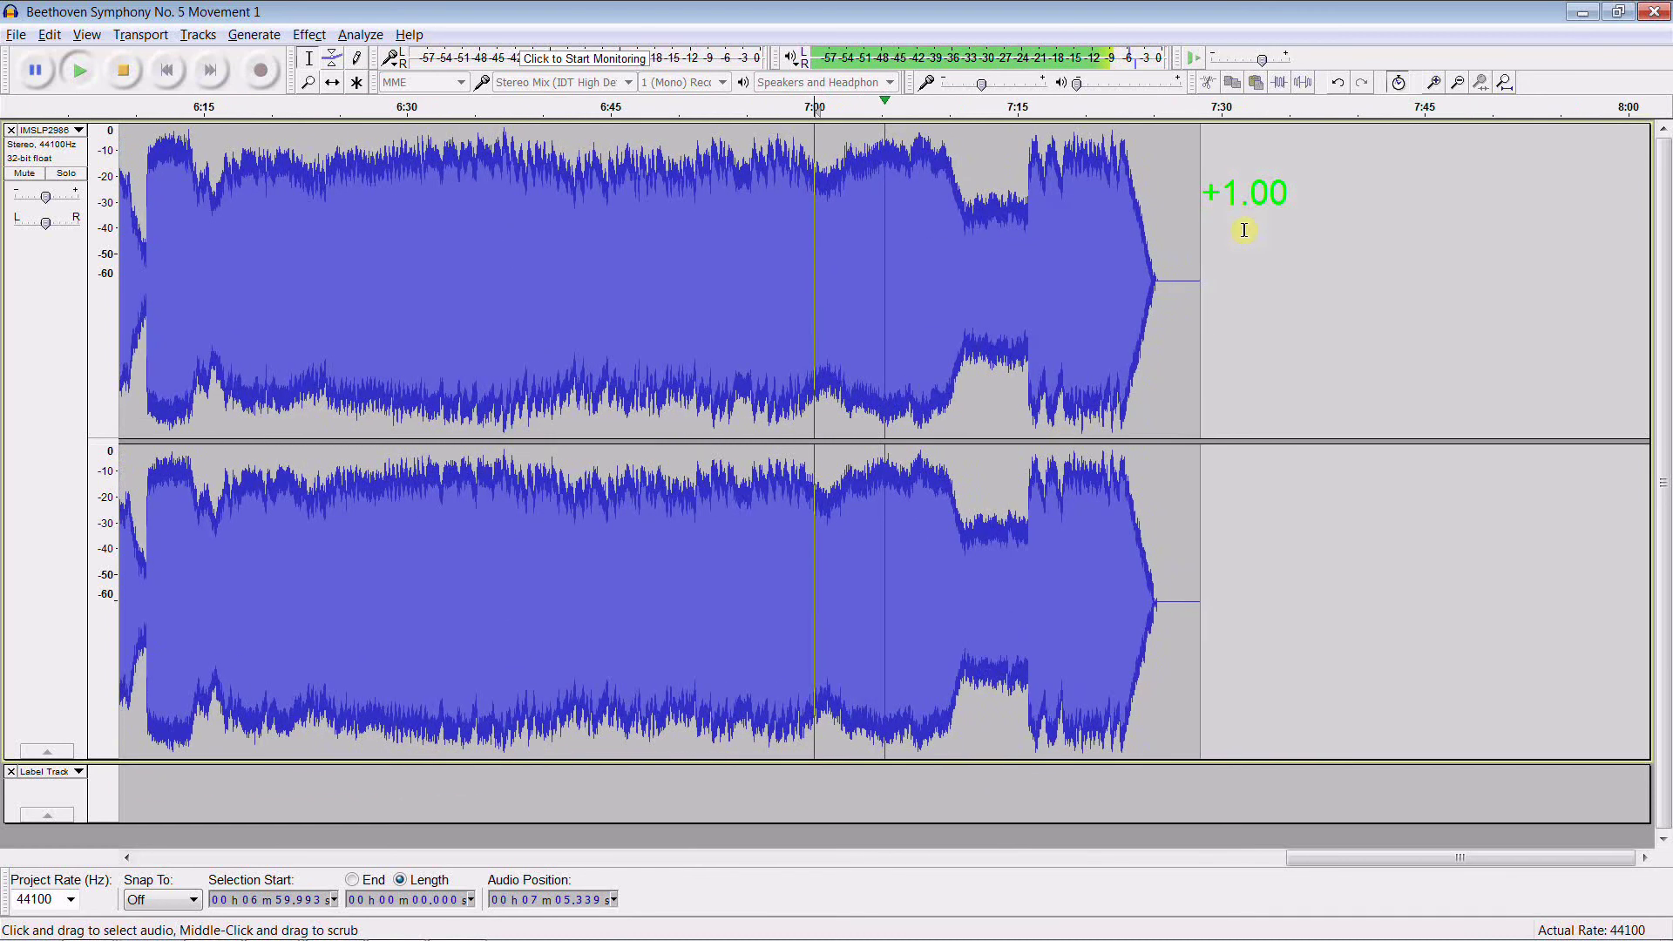
key(ctrl+1)
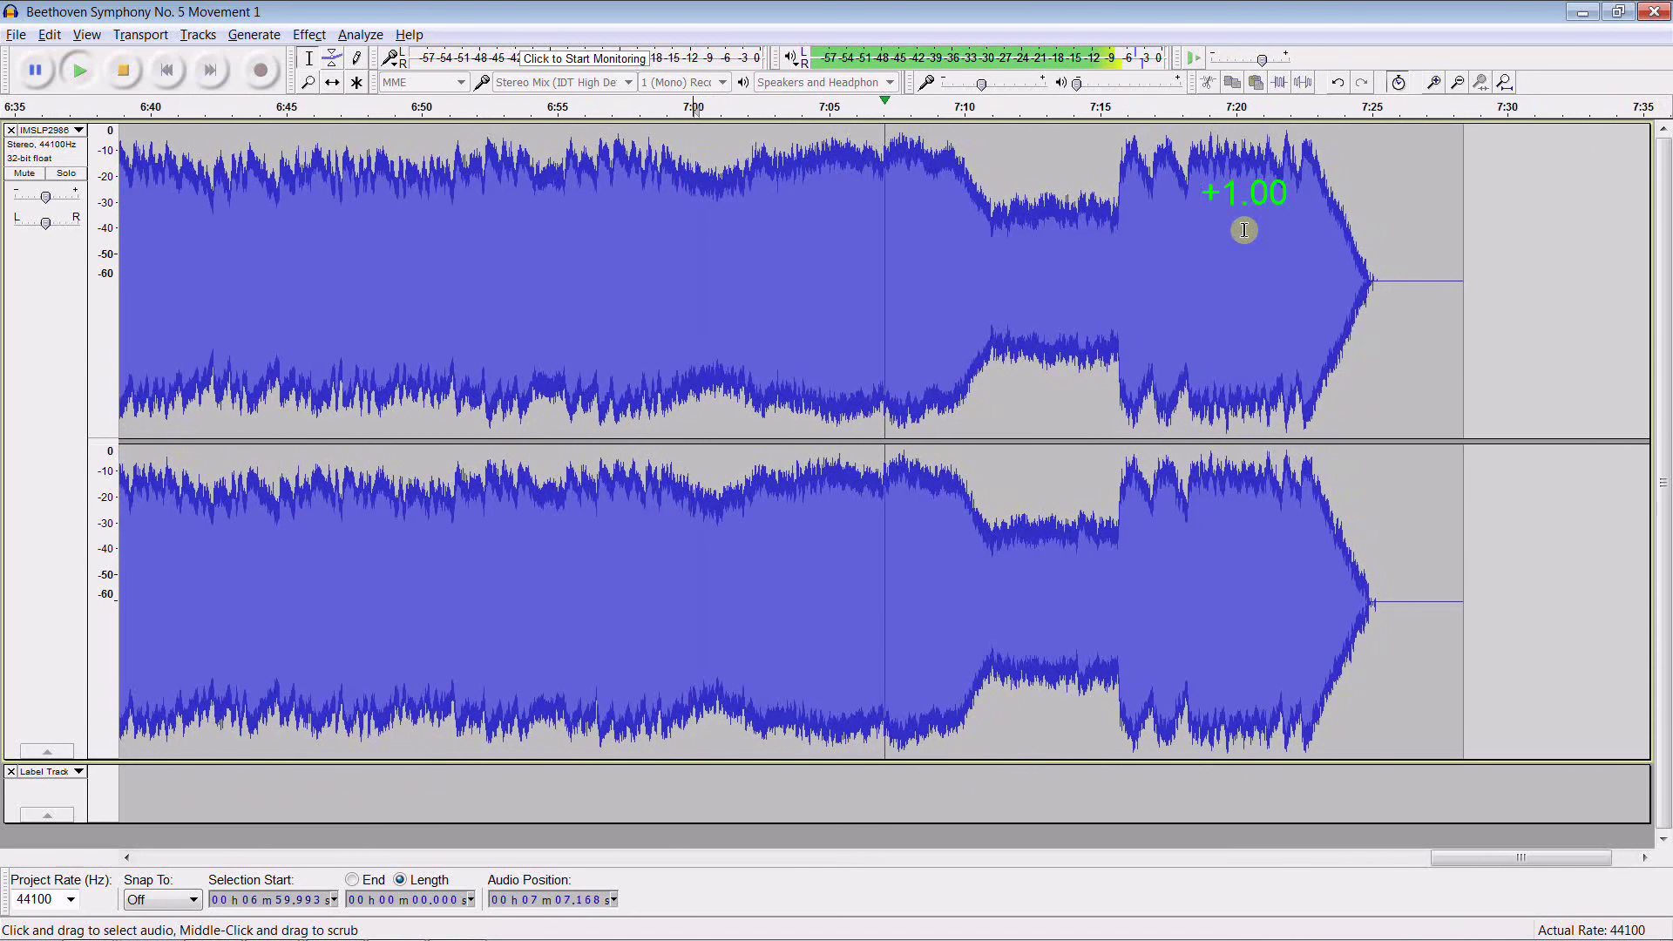
key(ctrl+1)
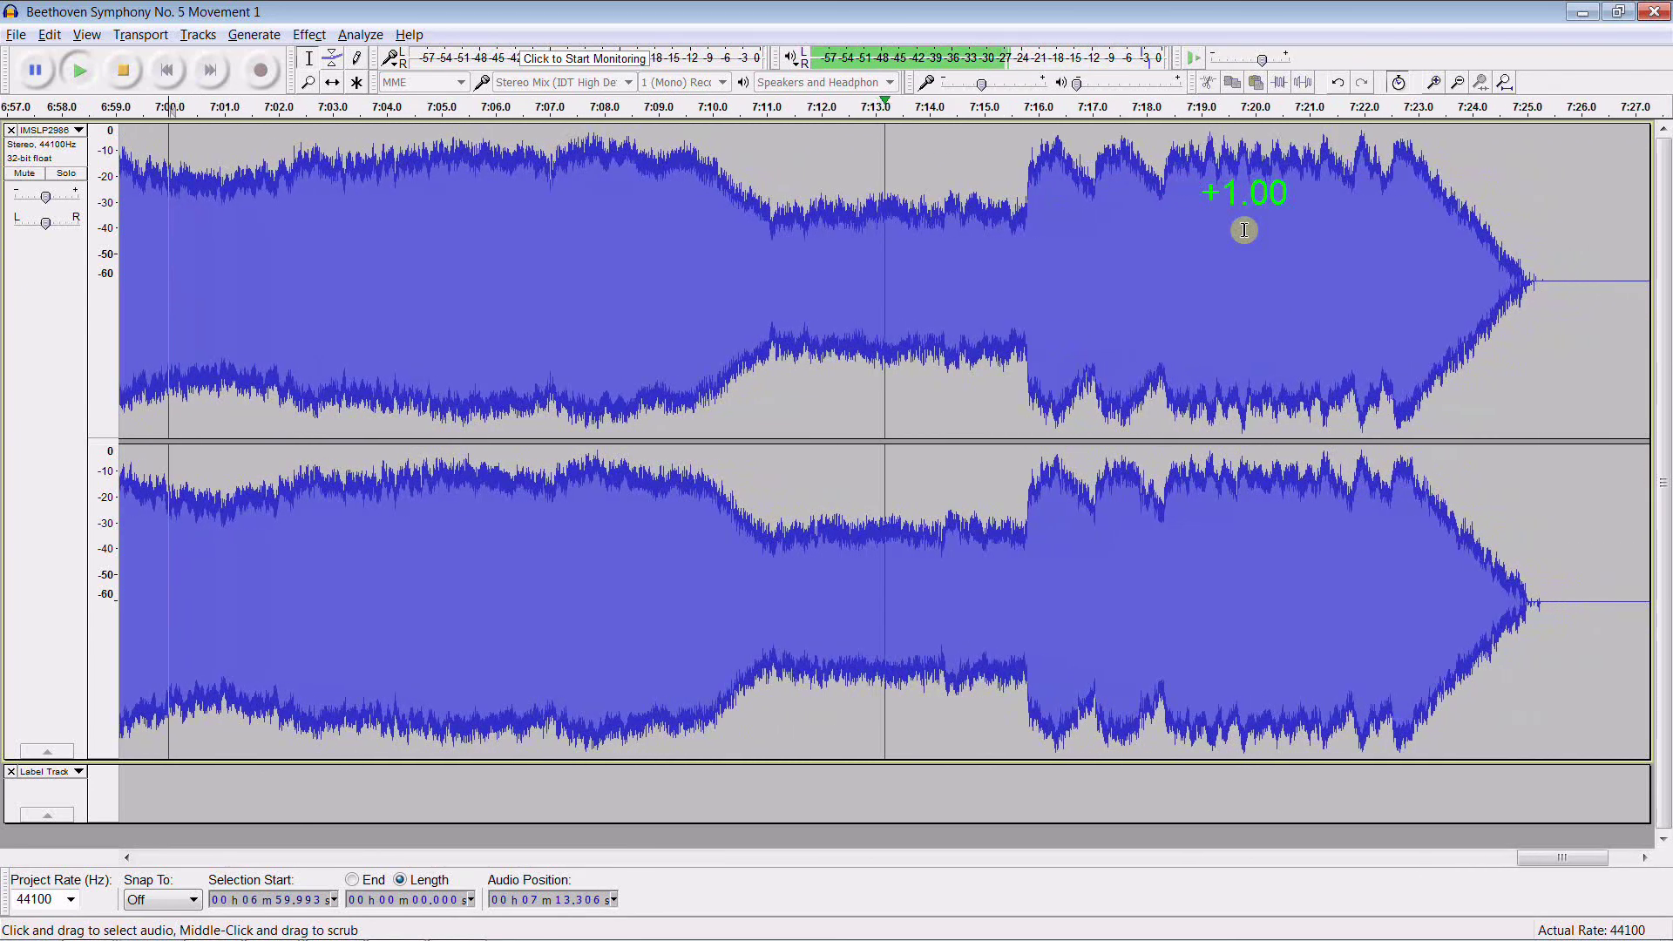
key(ctrl+1)
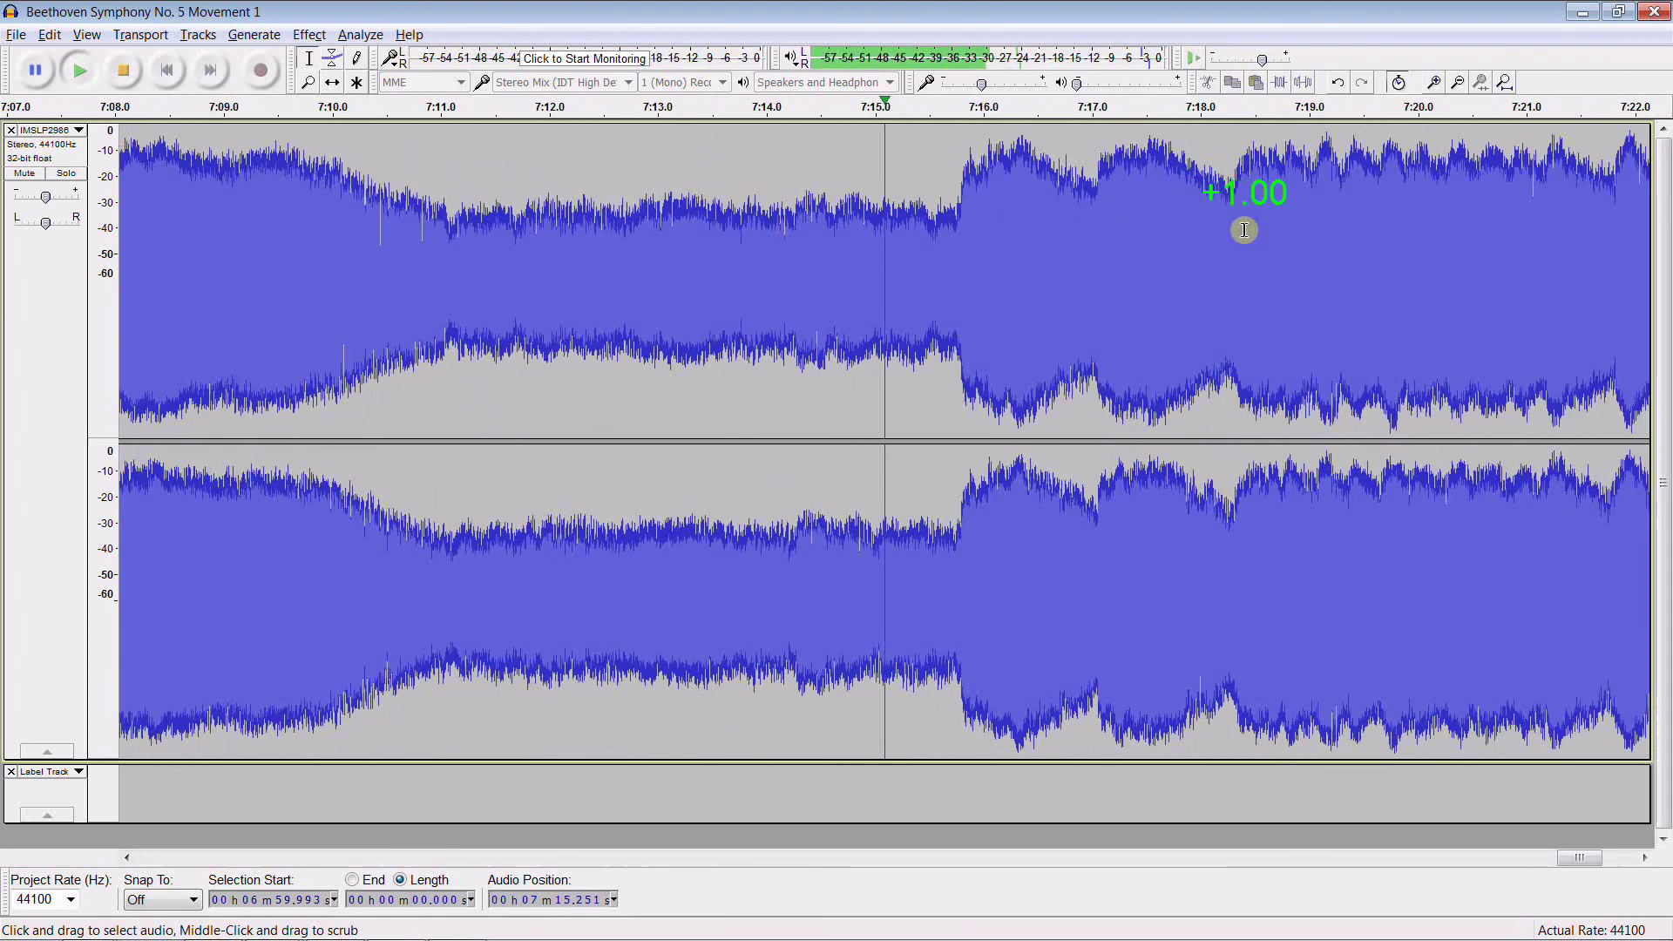
key(ctrl+1)
key(ctrl+1)
key(ctrl+1)
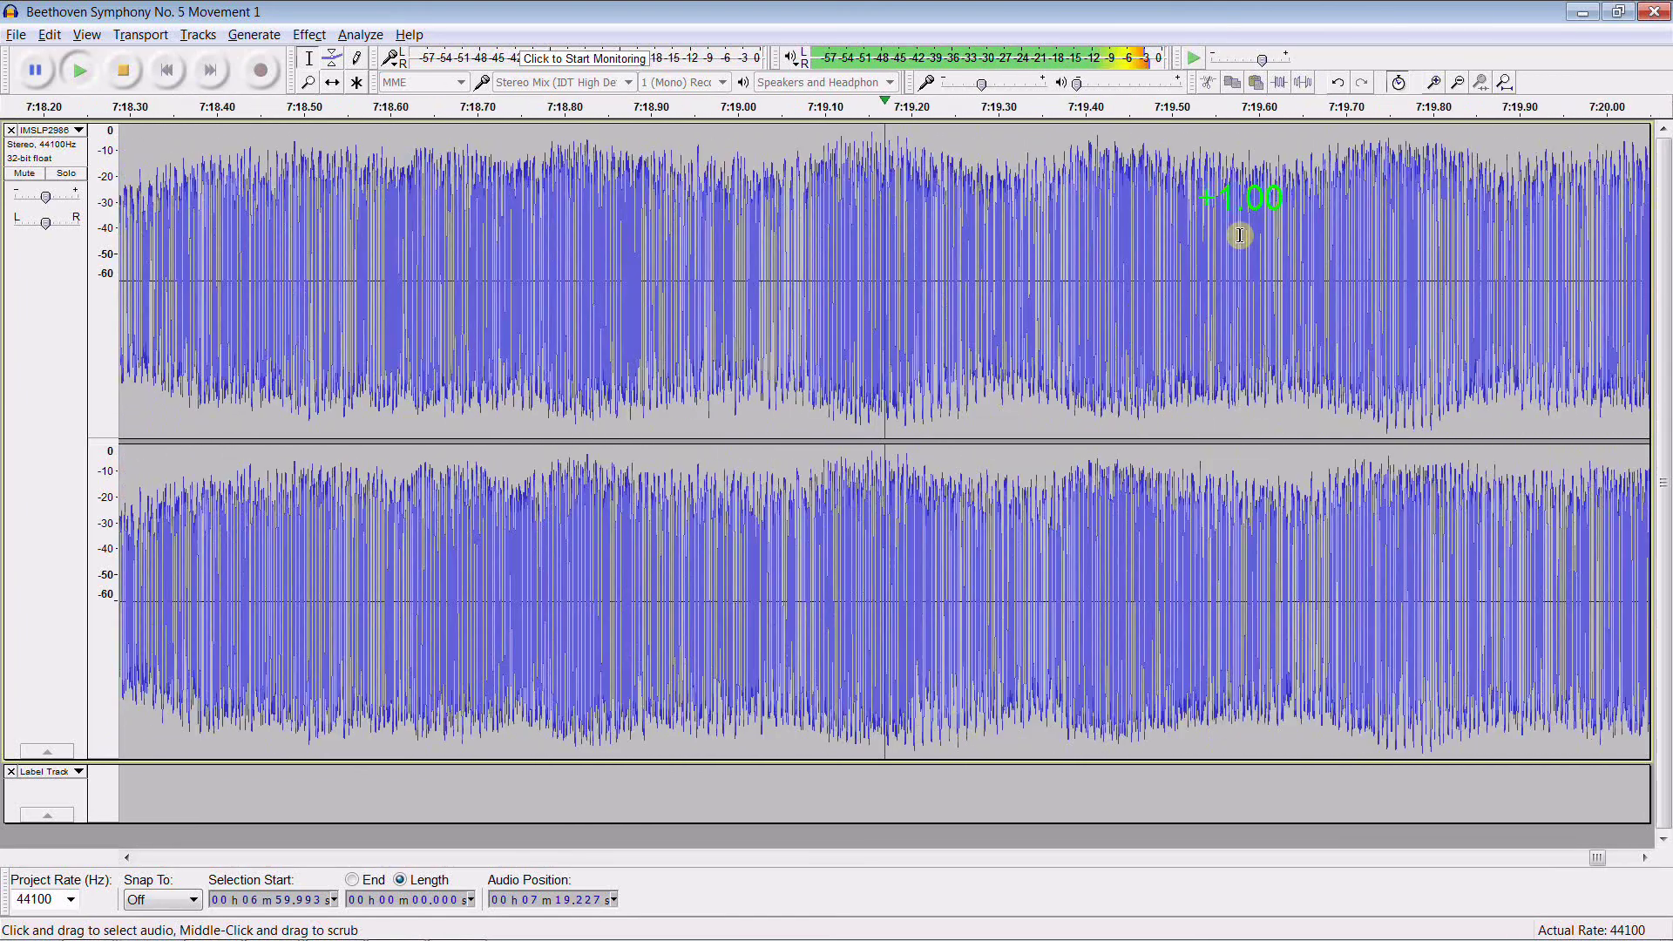